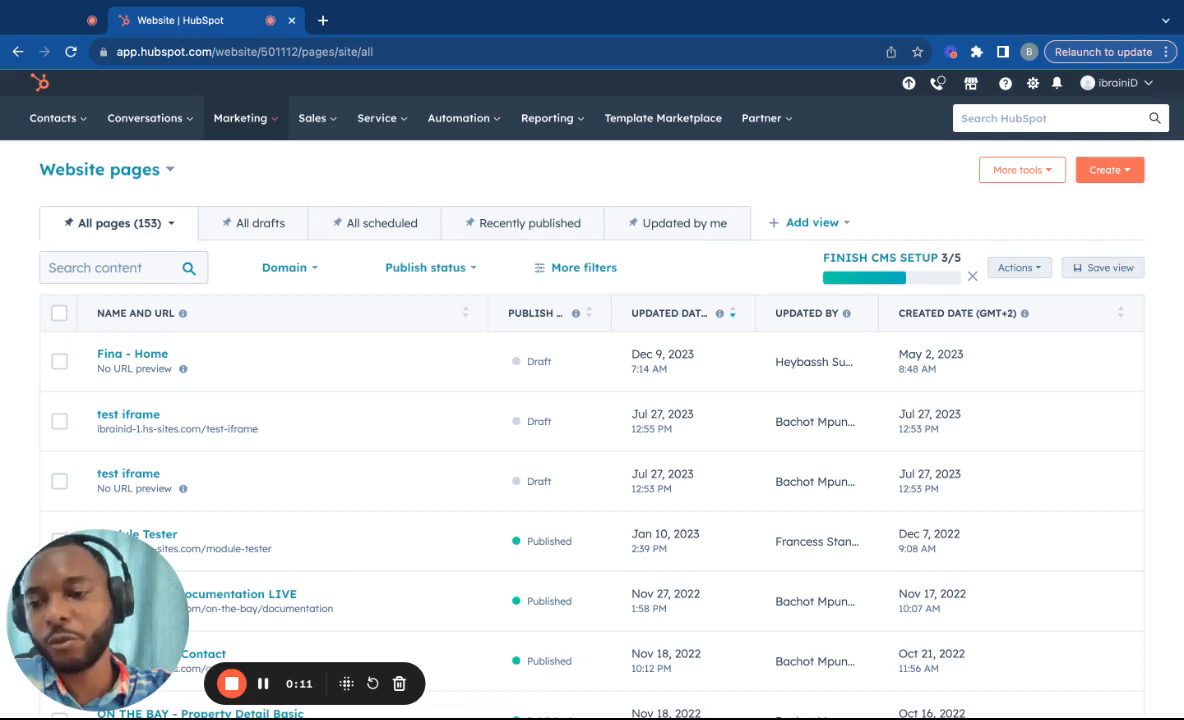
# Go to the marketing forms list, open New Form Test for editing and dismiss the Collect payments tour.
pyautogui.click(264, 121)
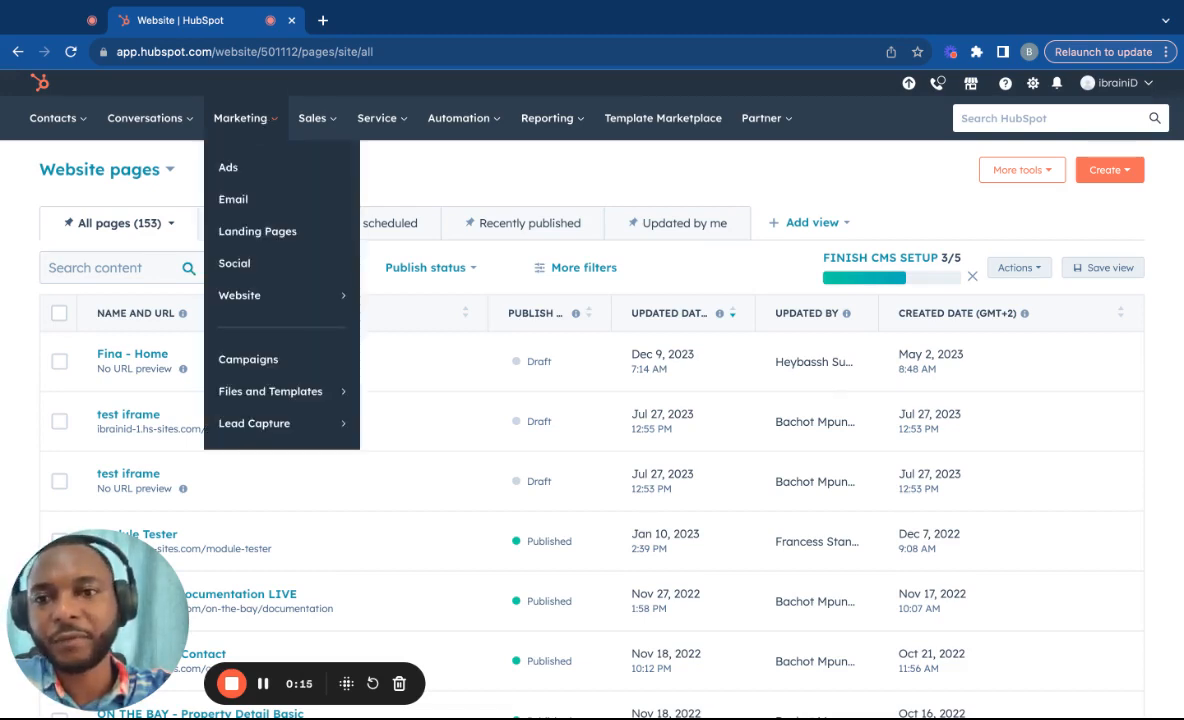
pyautogui.moveTo(295, 290)
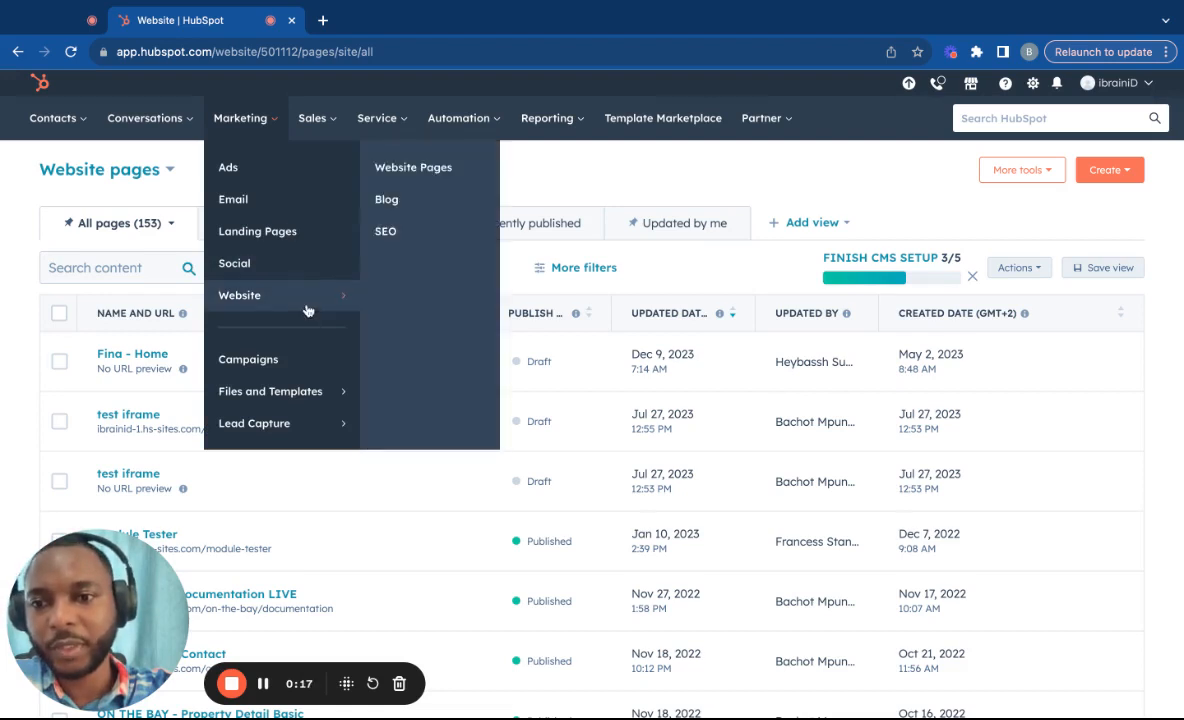
pyautogui.moveTo(293, 428)
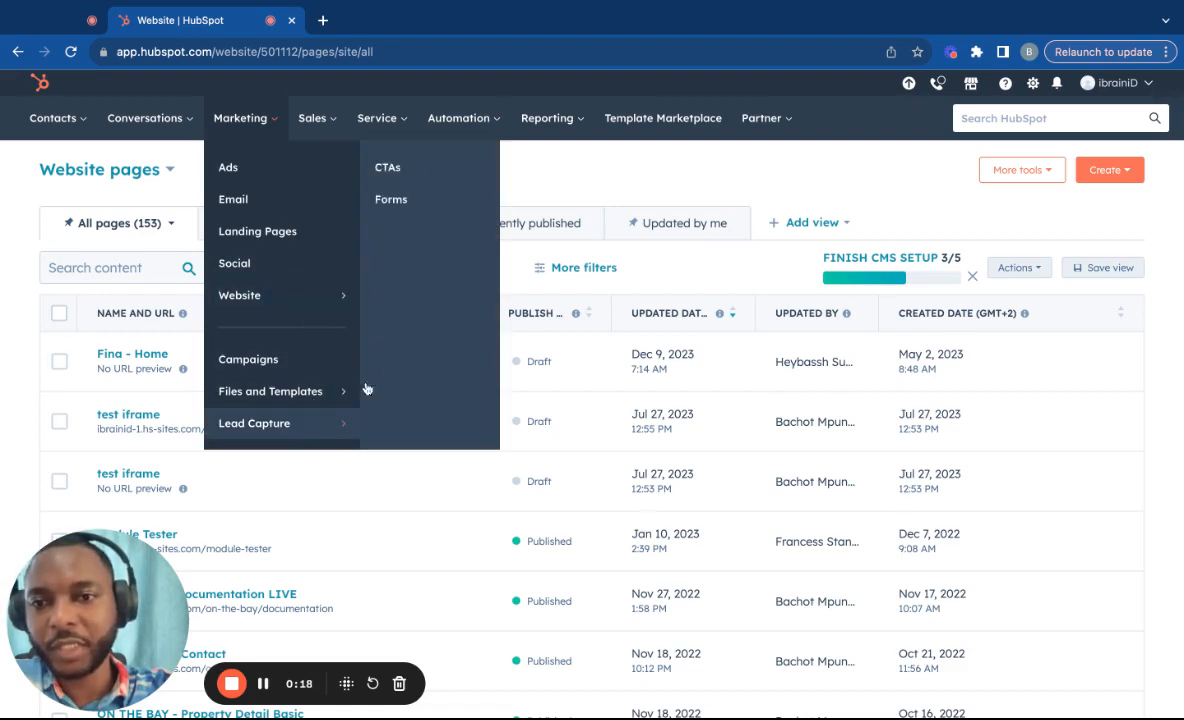
pyautogui.click(391, 208)
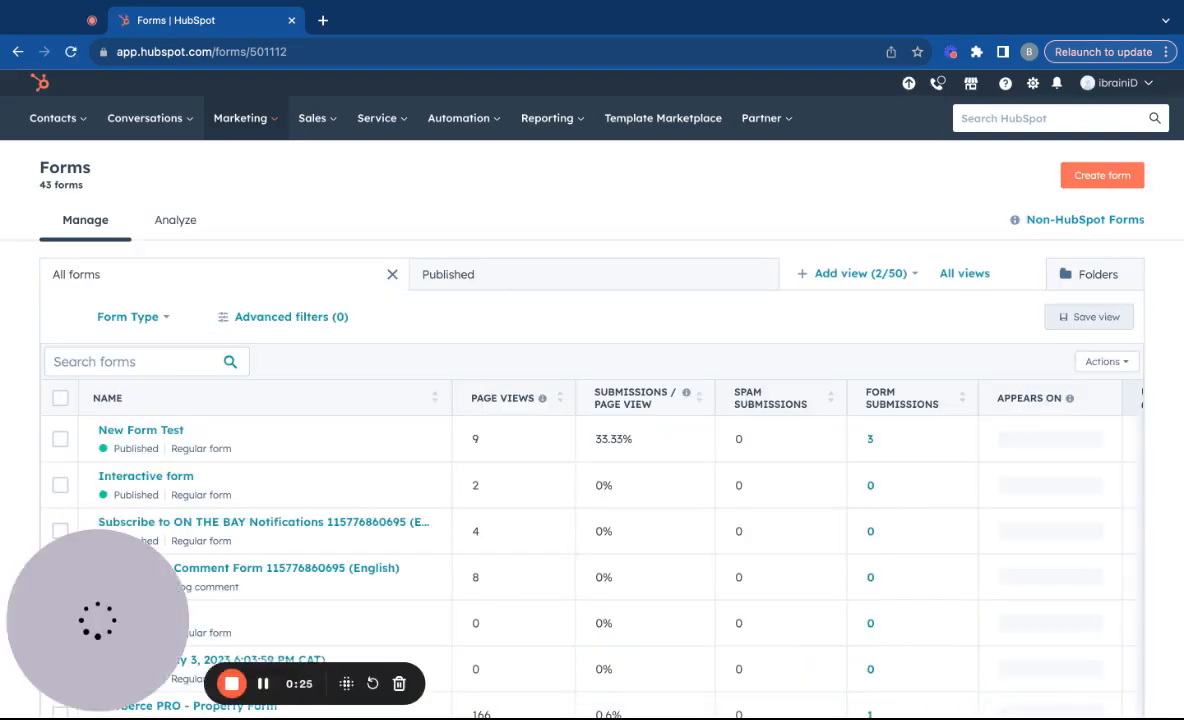
pyautogui.moveTo(140, 448)
pyautogui.click(279, 440)
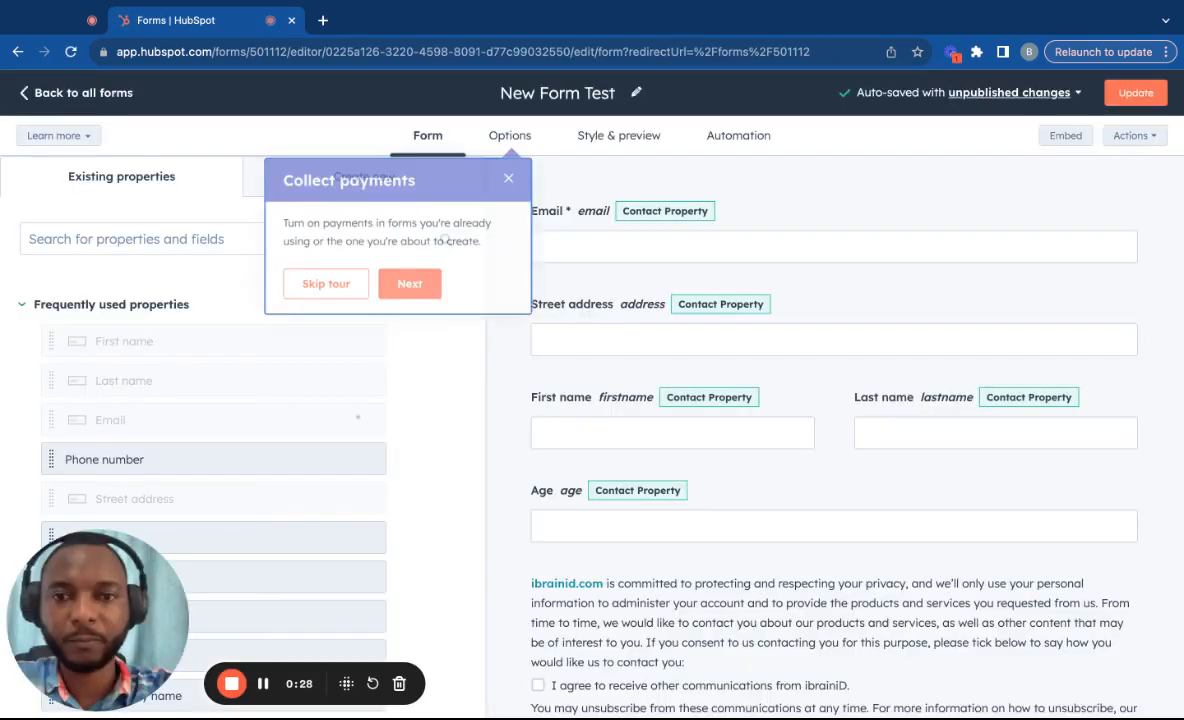
pyautogui.click(508, 184)
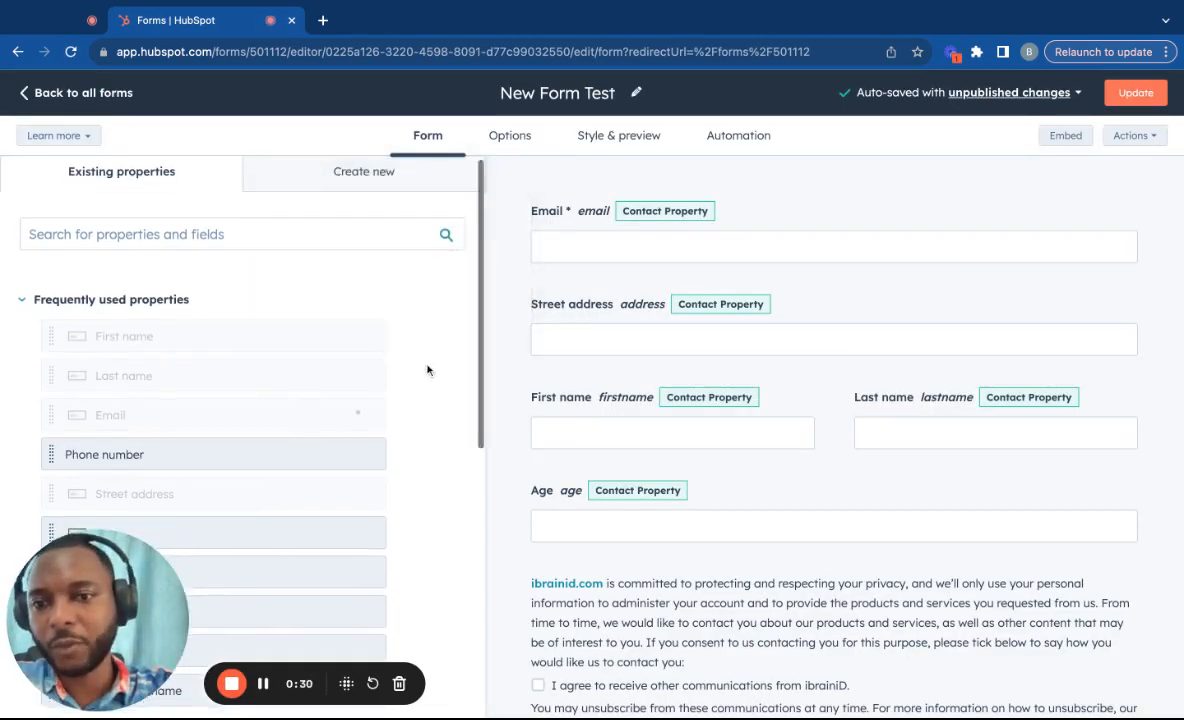
# Collapse the Frequently used properties group and look through the existing property groups available for the form.
pyautogui.scroll(-1, 428, 367)
pyautogui.click(22, 237)
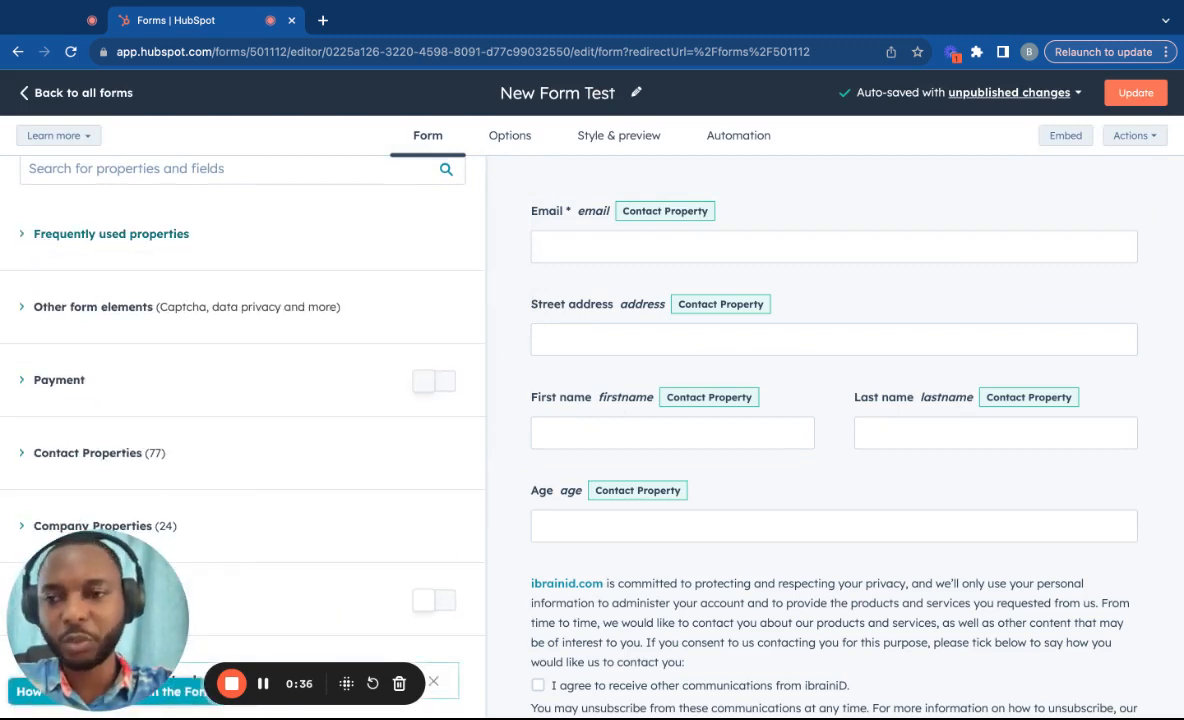
pyautogui.scroll(-1, 128, 376)
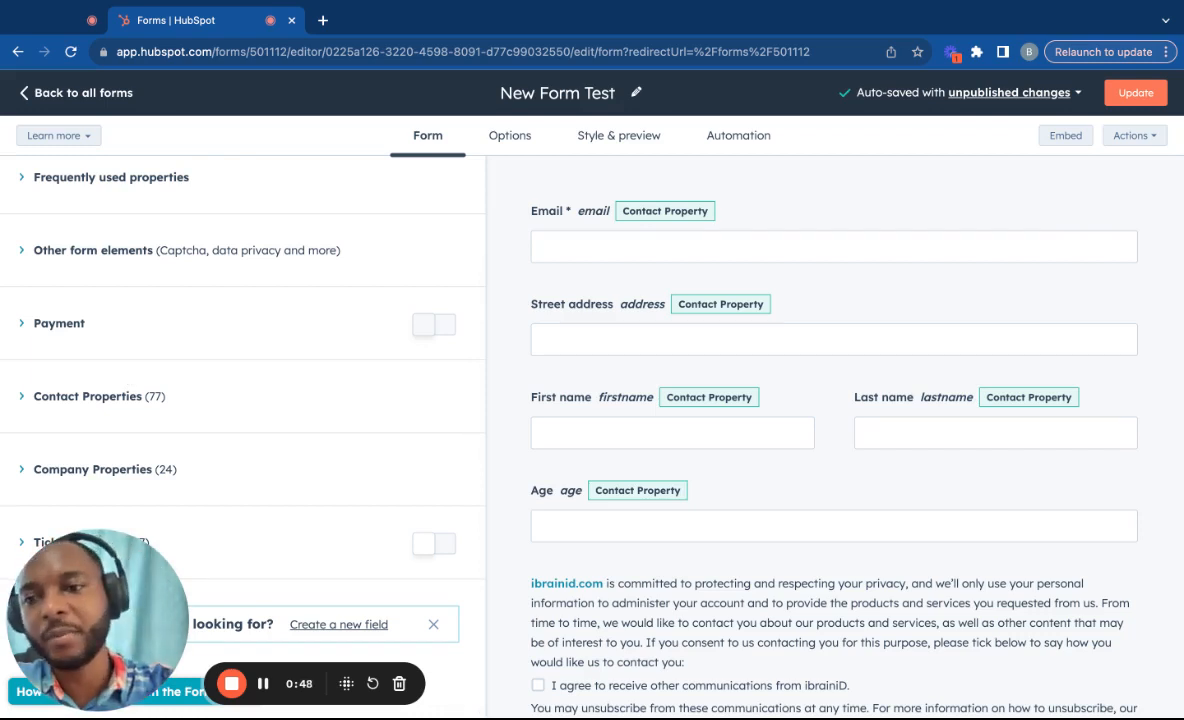
pyautogui.scroll(3, 110, 368)
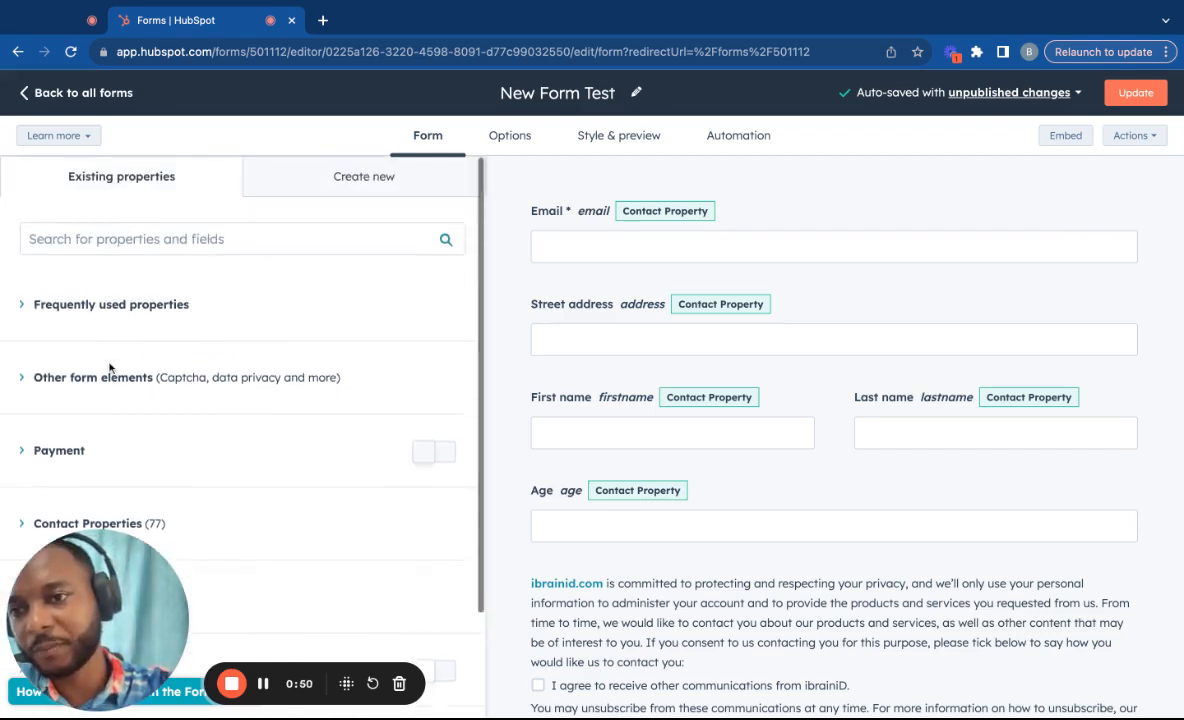
pyautogui.scroll(-1, 240, 400)
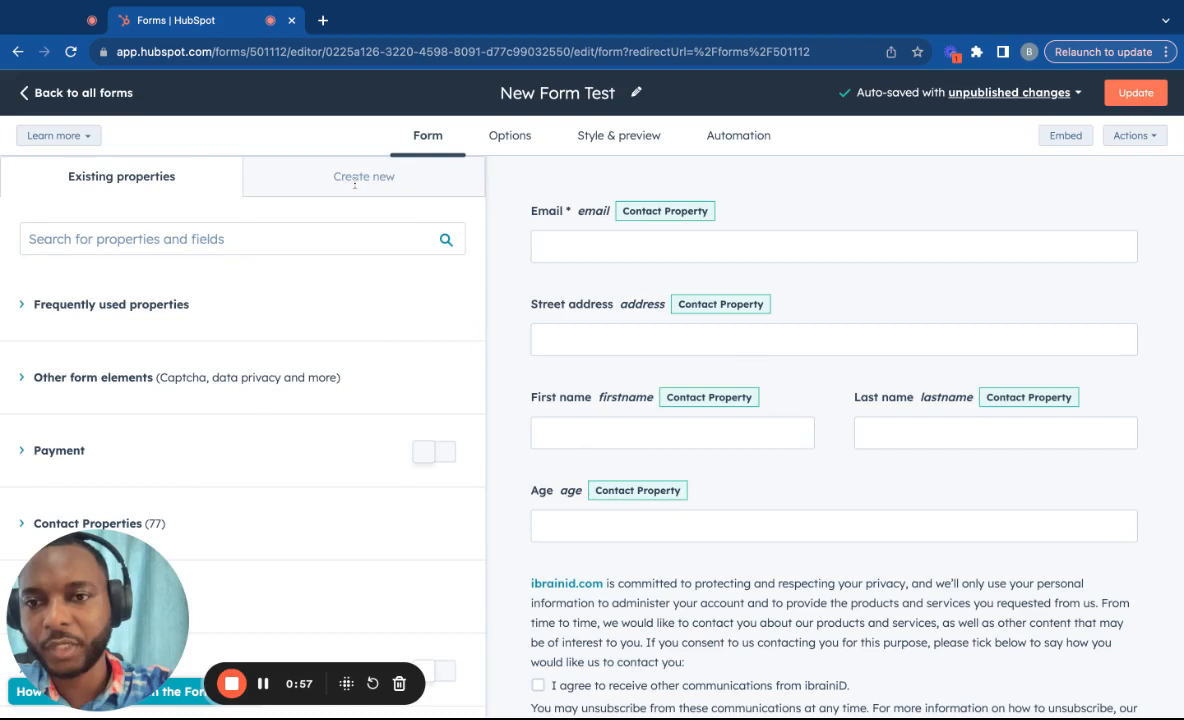
# Add a new single-line text field below Age as a Contact property with the label "Single Line text field".
pyautogui.click(358, 180)
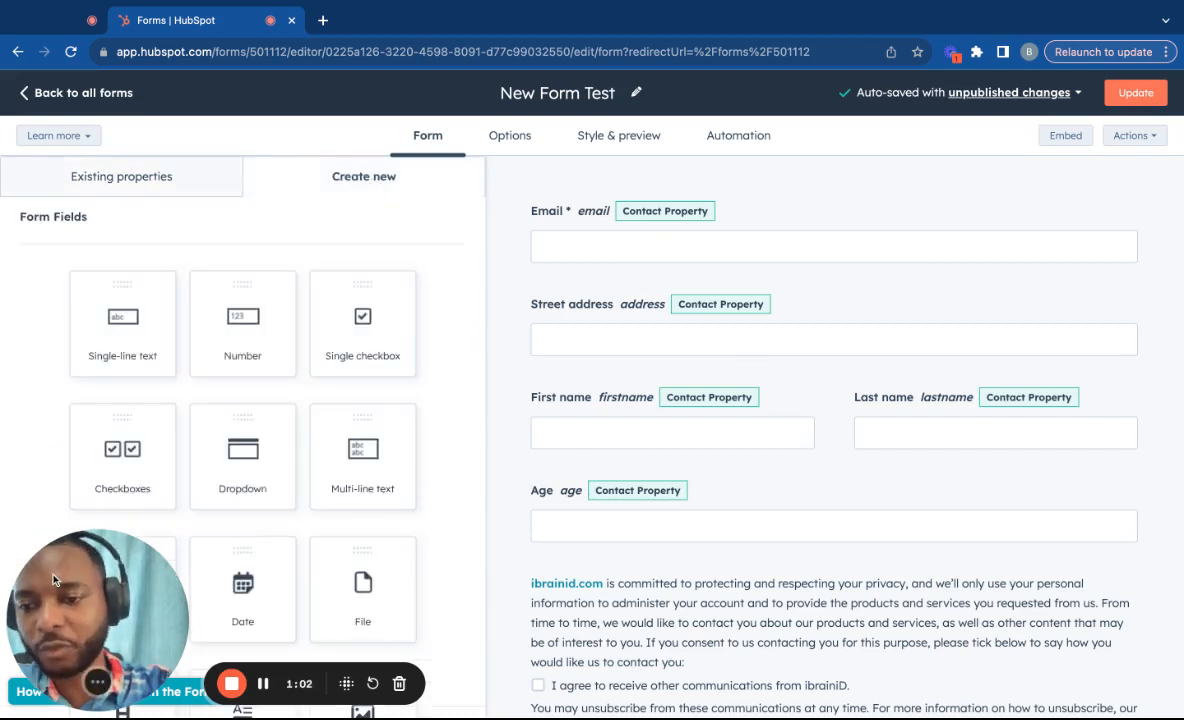
pyautogui.moveTo(53, 580); pyautogui.dragTo(282, 599)
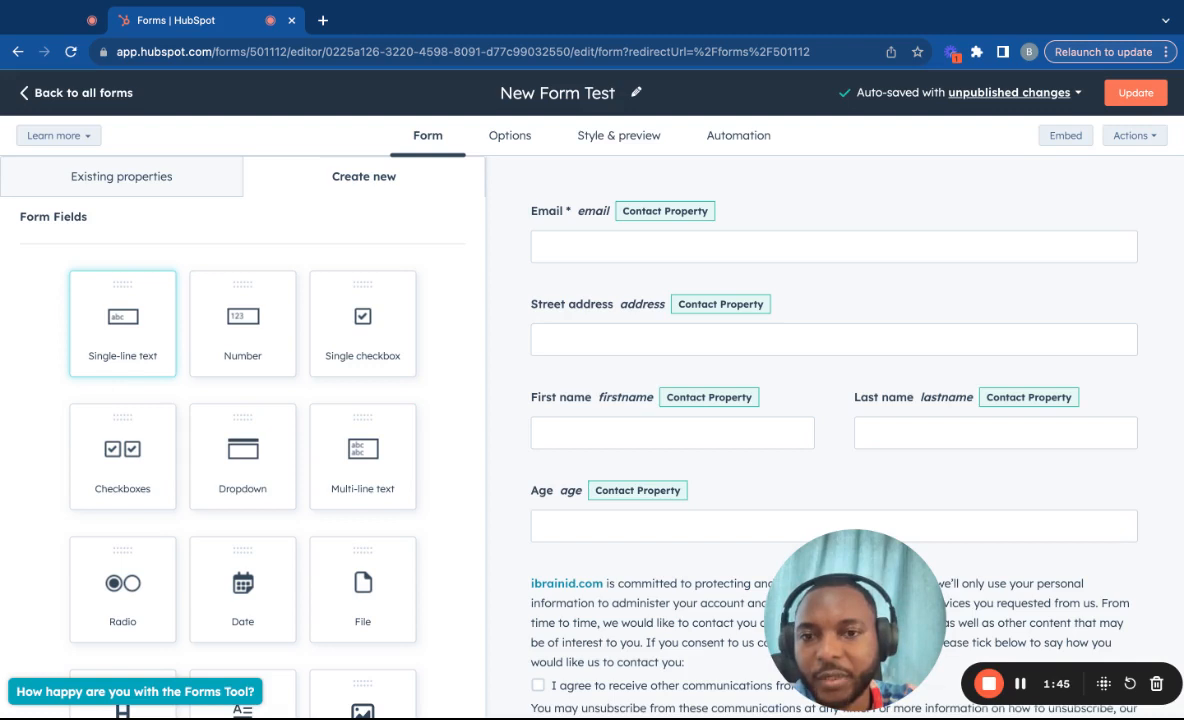
pyautogui.click(123, 323)
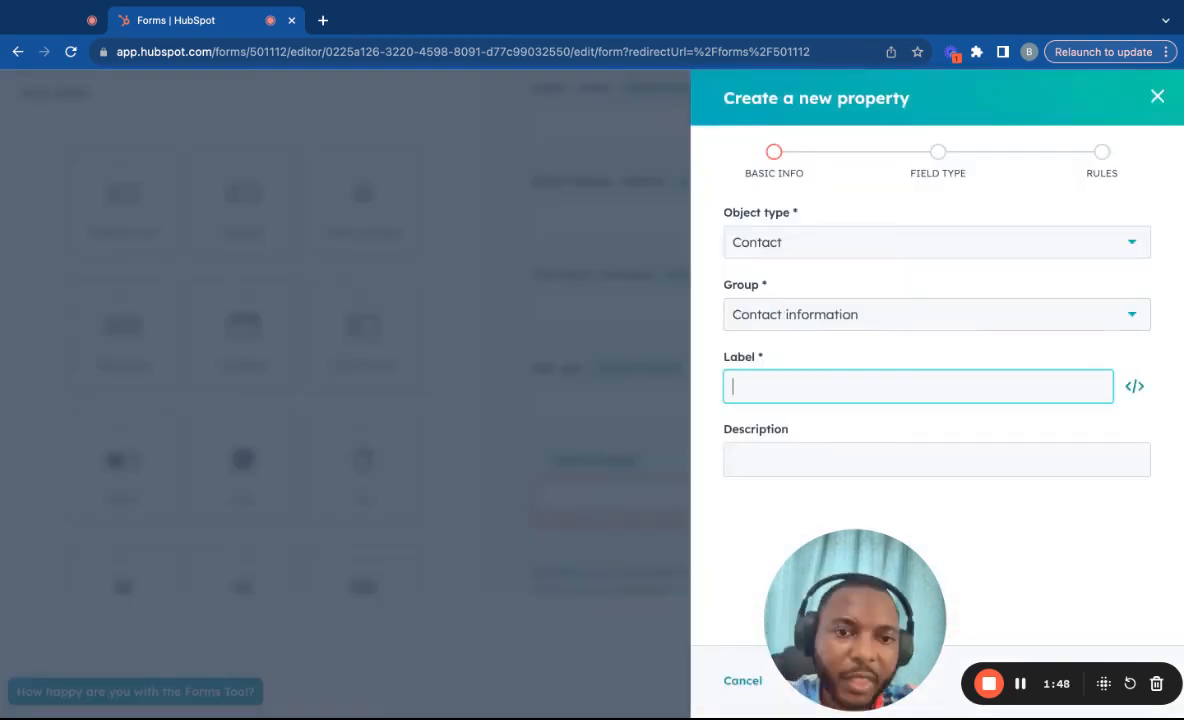
pyautogui.click(801, 241)
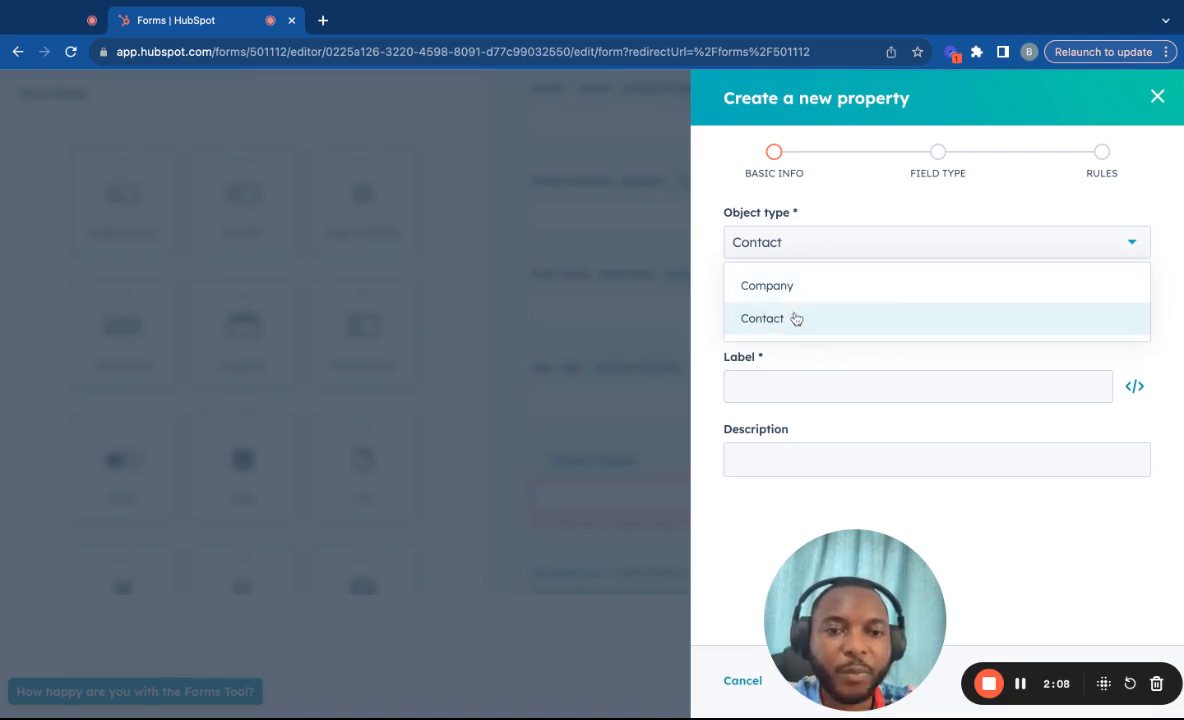
pyautogui.click(858, 322)
pyautogui.click(868, 386)
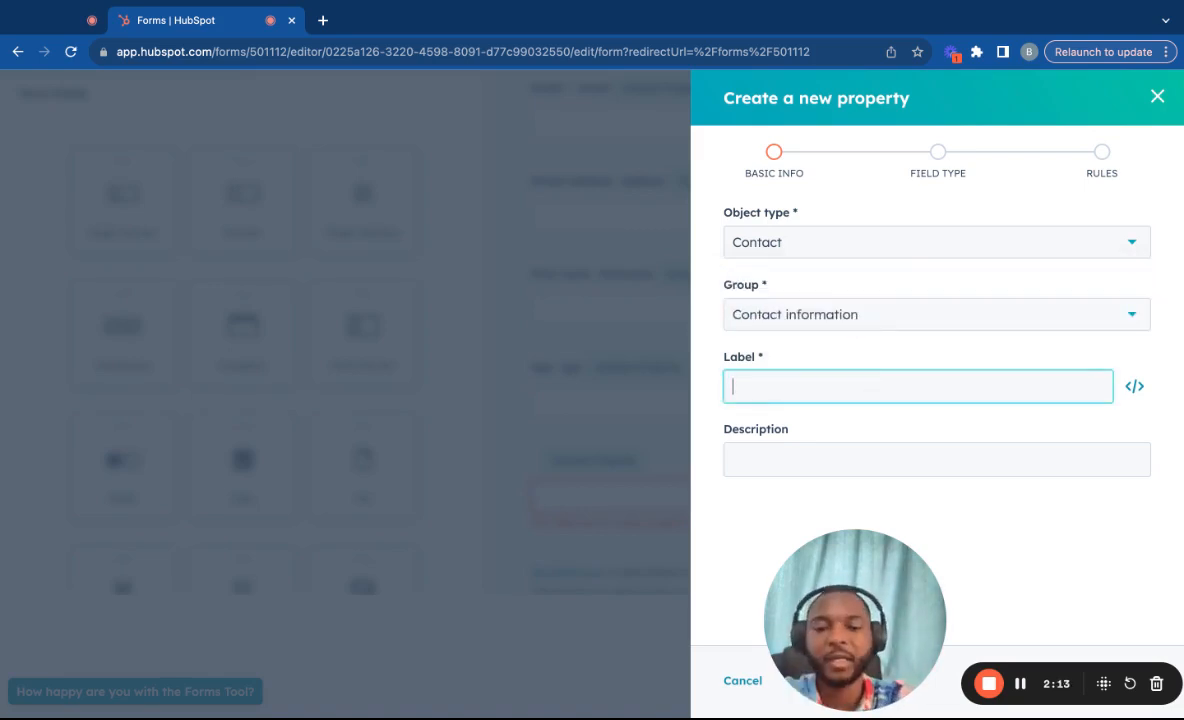
pyautogui.write('Singl')
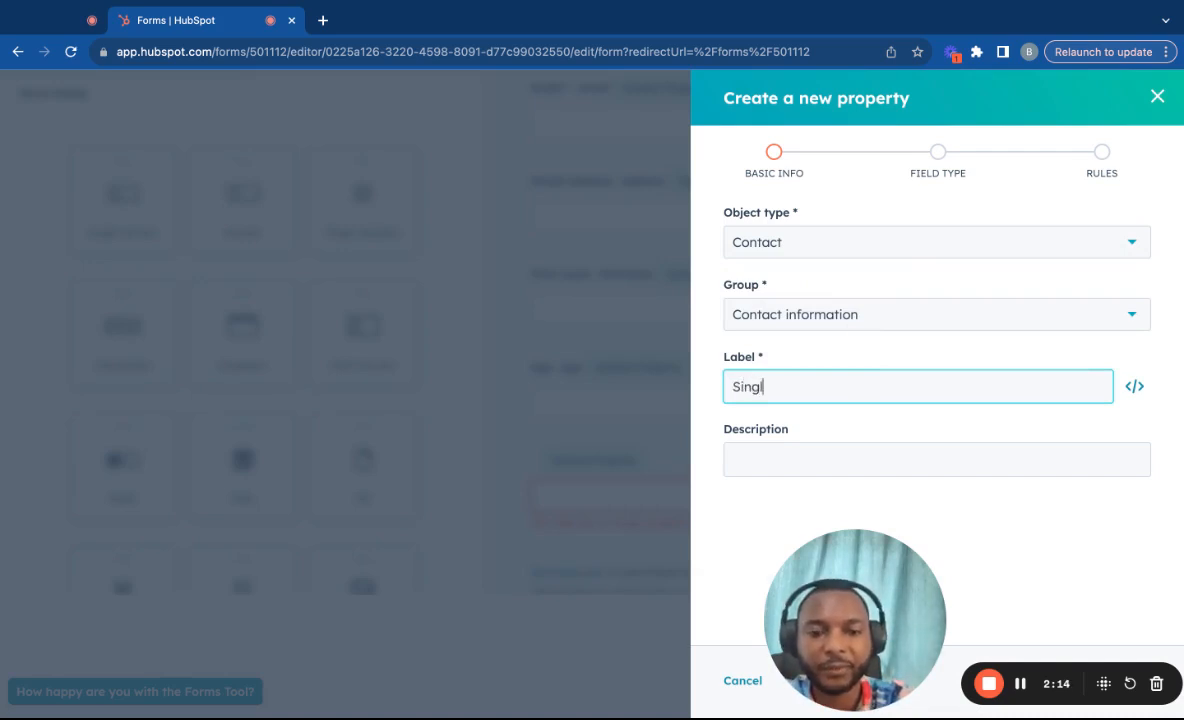
pyautogui.write('e Line text ')
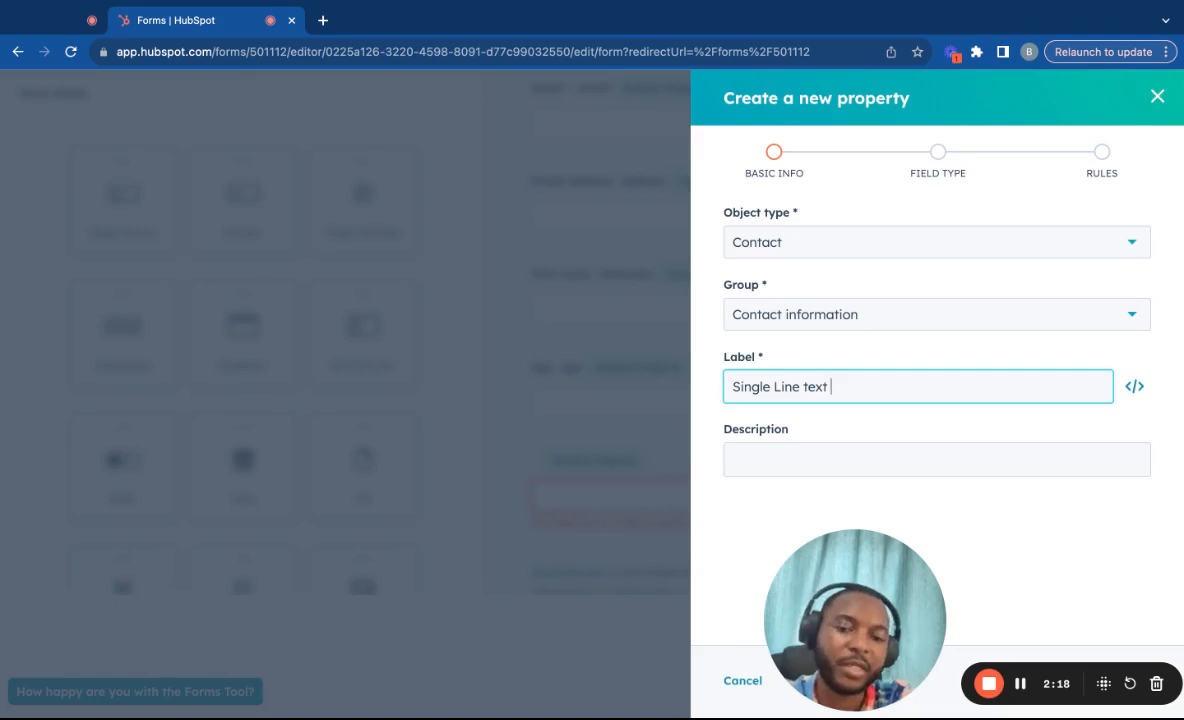
pyautogui.write('field')
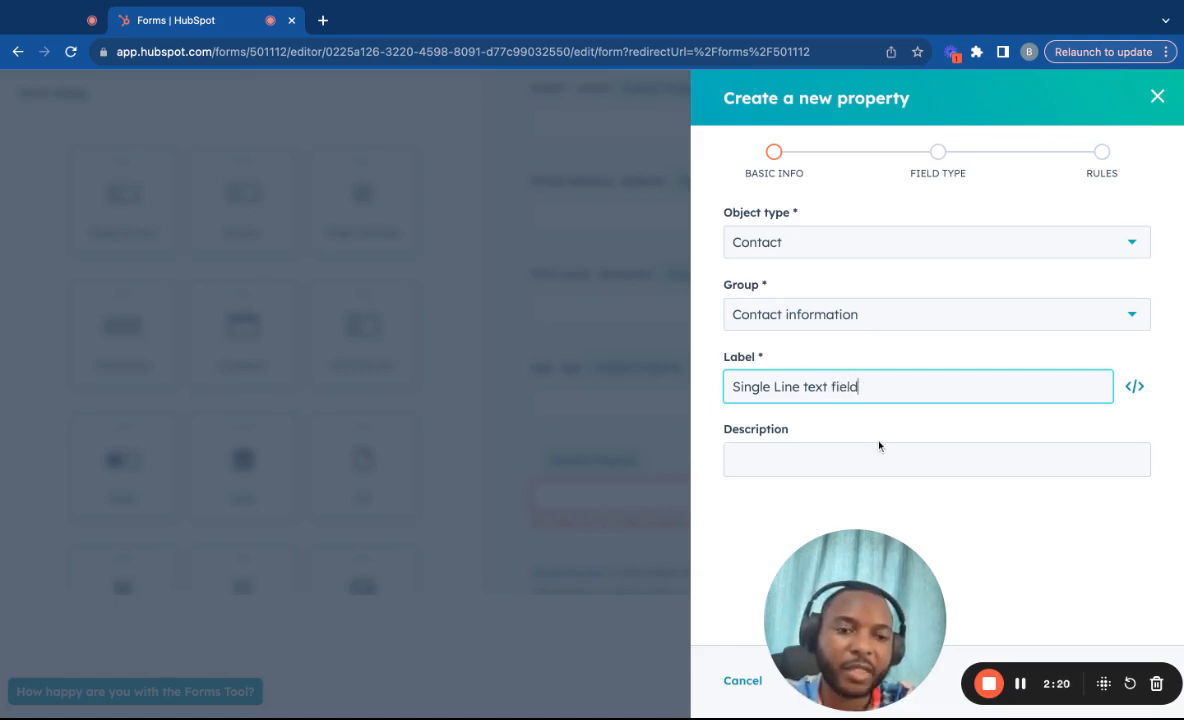
pyautogui.click(809, 525)
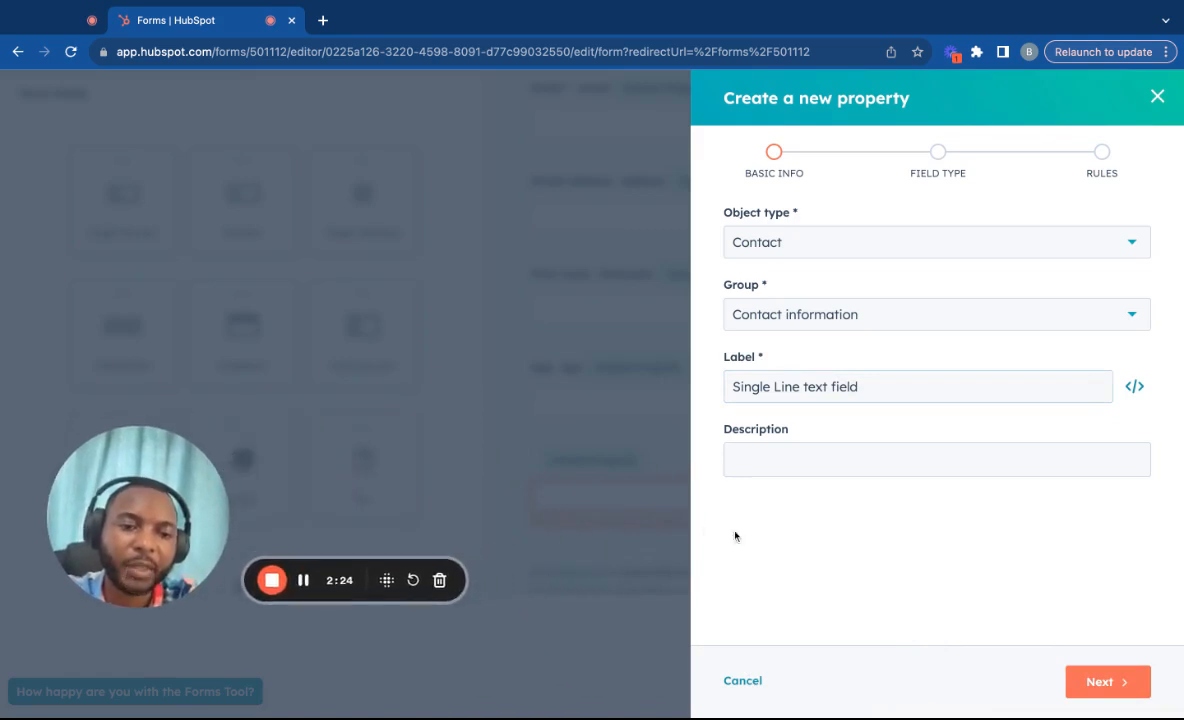
# Accept the single-line text field type and visibility rules, create the property and close its field settings.
pyautogui.click(1101, 683)
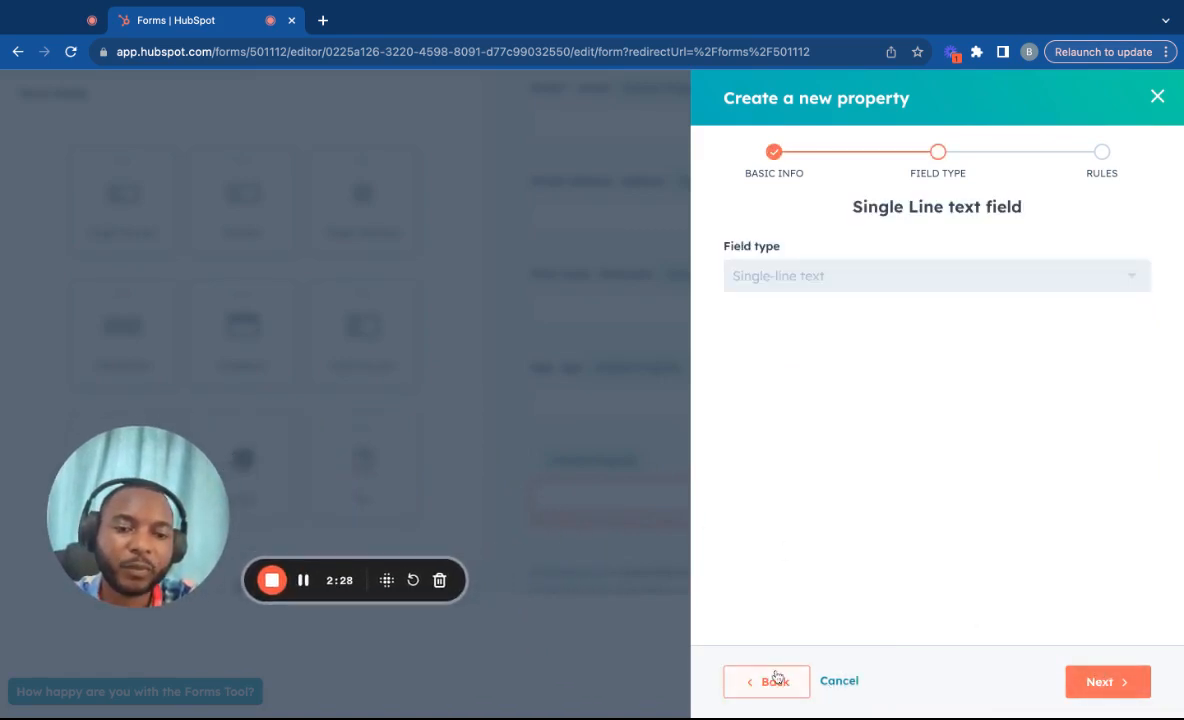
pyautogui.click(1108, 681)
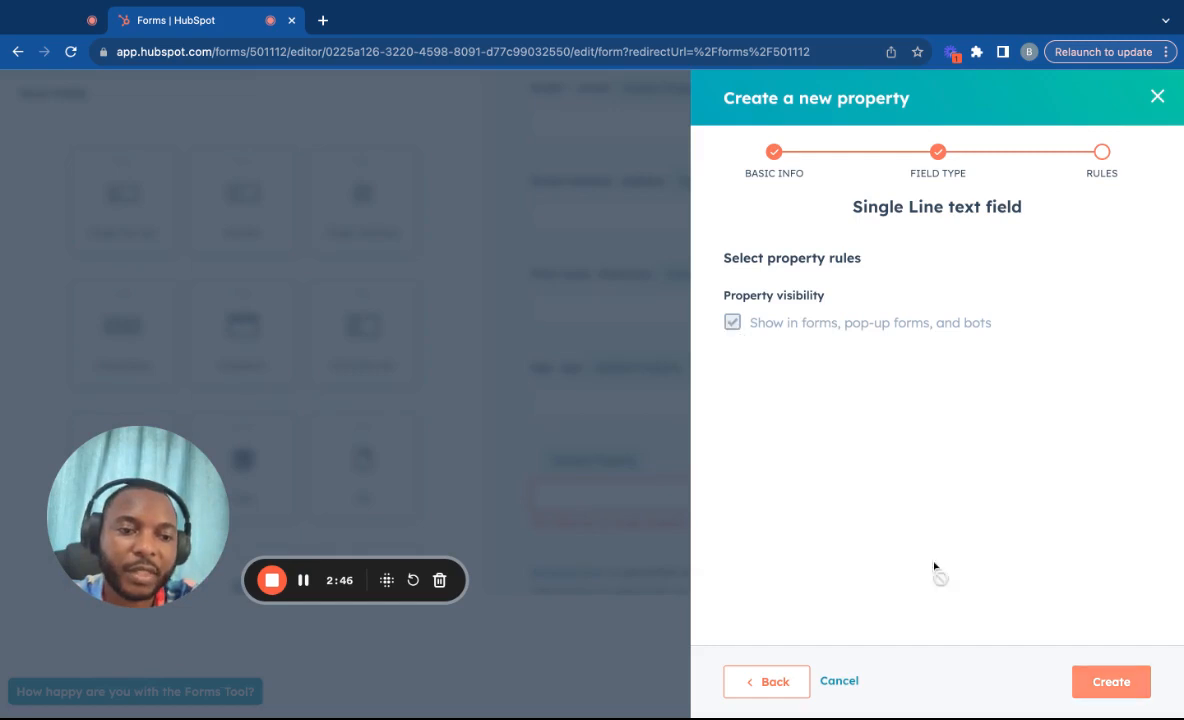
pyautogui.click(1106, 686)
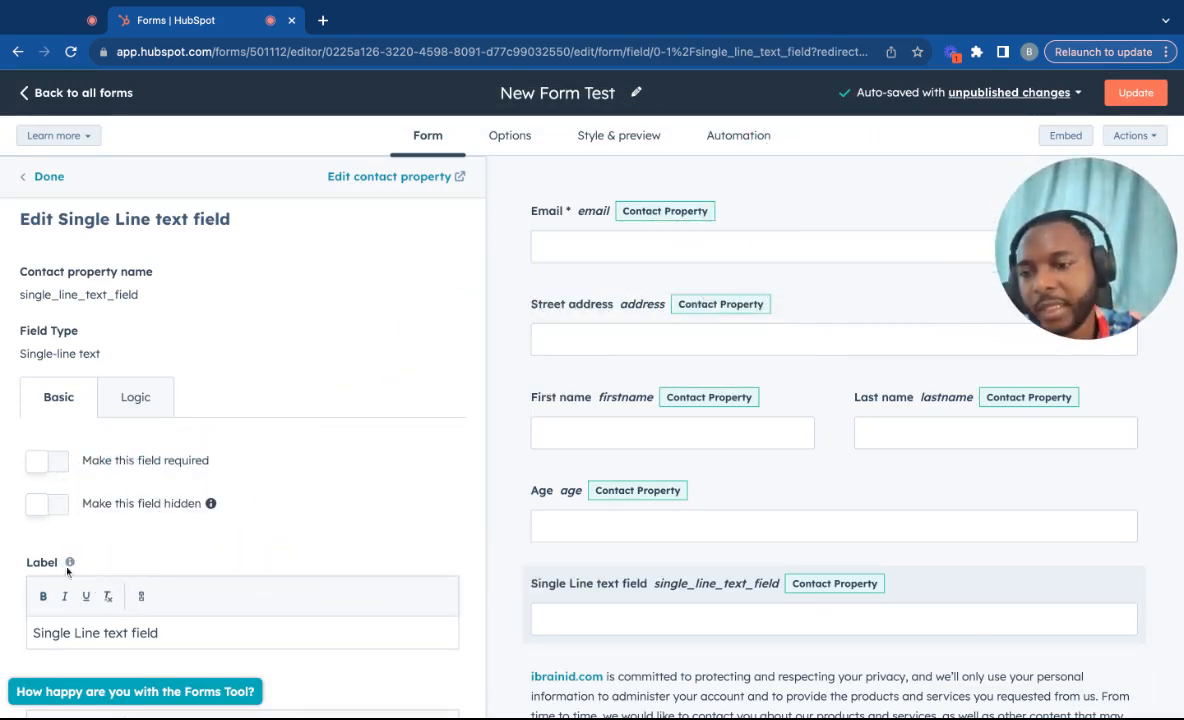
pyautogui.click(46, 176)
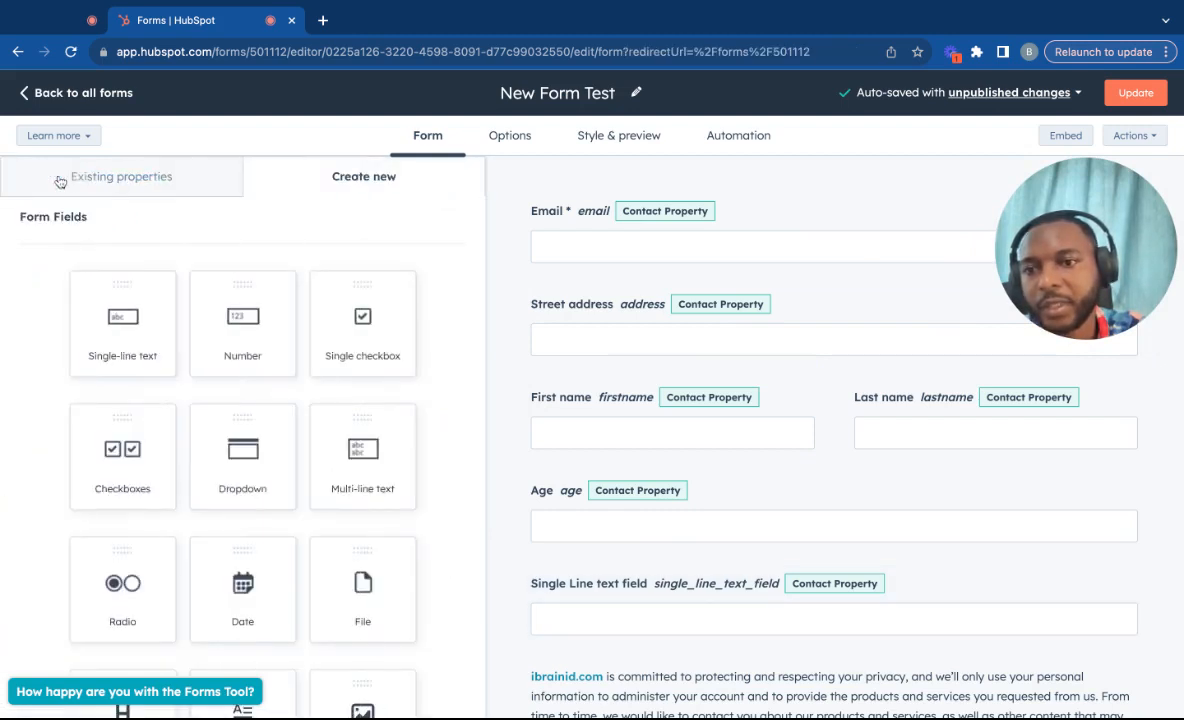
# Add a new Number field below the Single Line text field and label the Contact property "Amount".
pyautogui.scroll(-1, 330, 340)
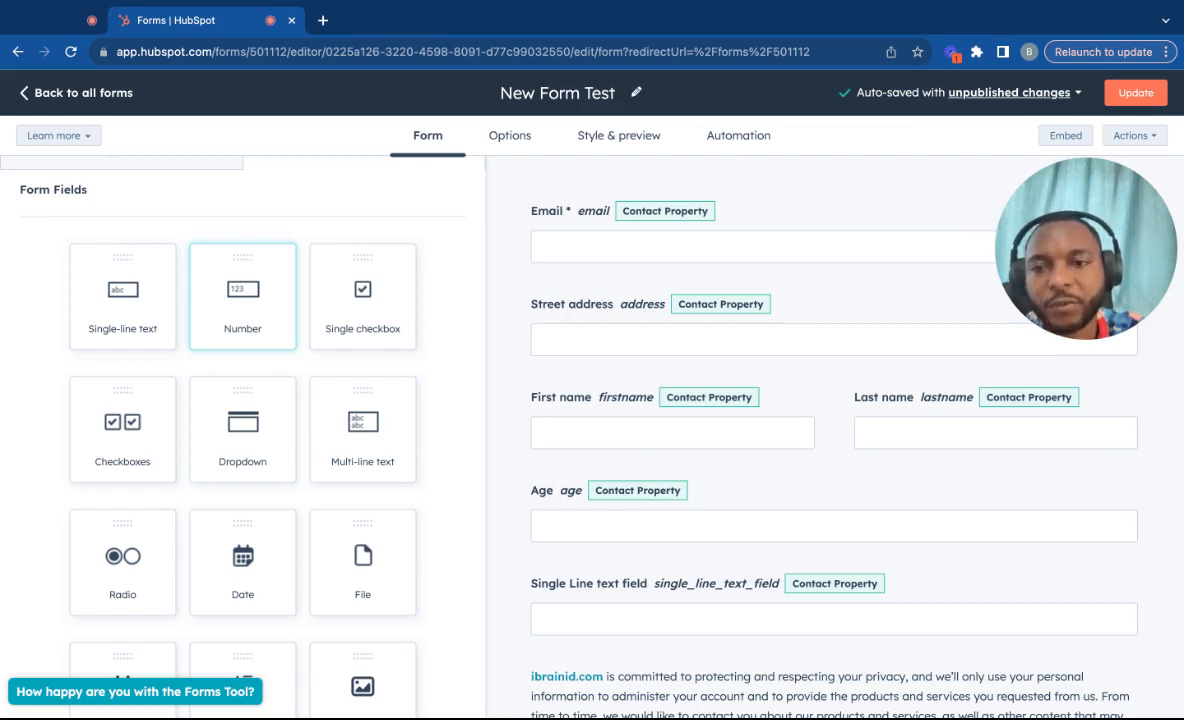
pyautogui.moveTo(243, 297); pyautogui.dragTo(800, 652)
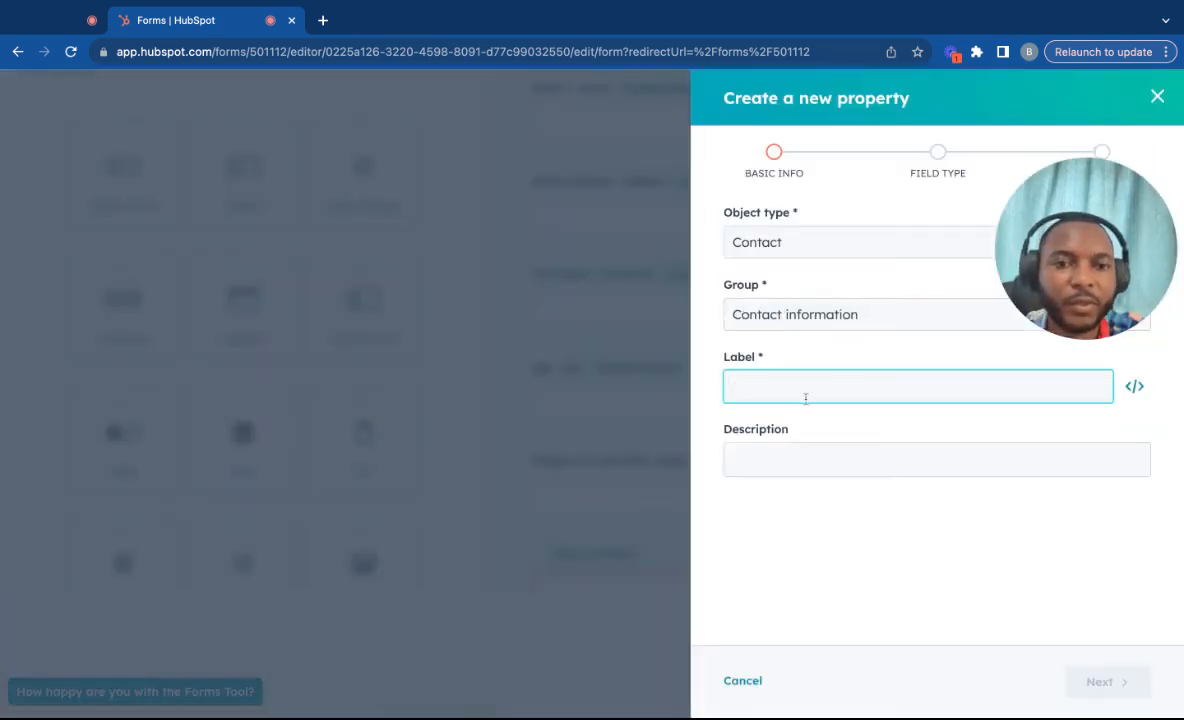
pyautogui.write('Amo')
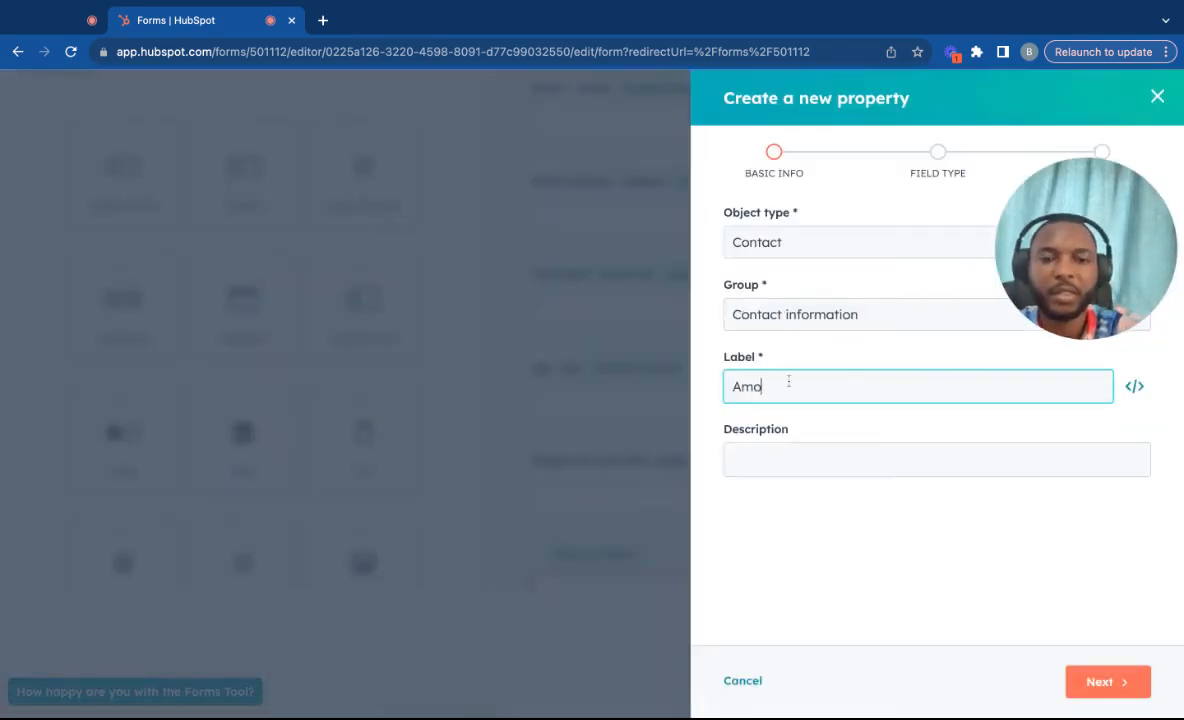
pyautogui.write('unt')
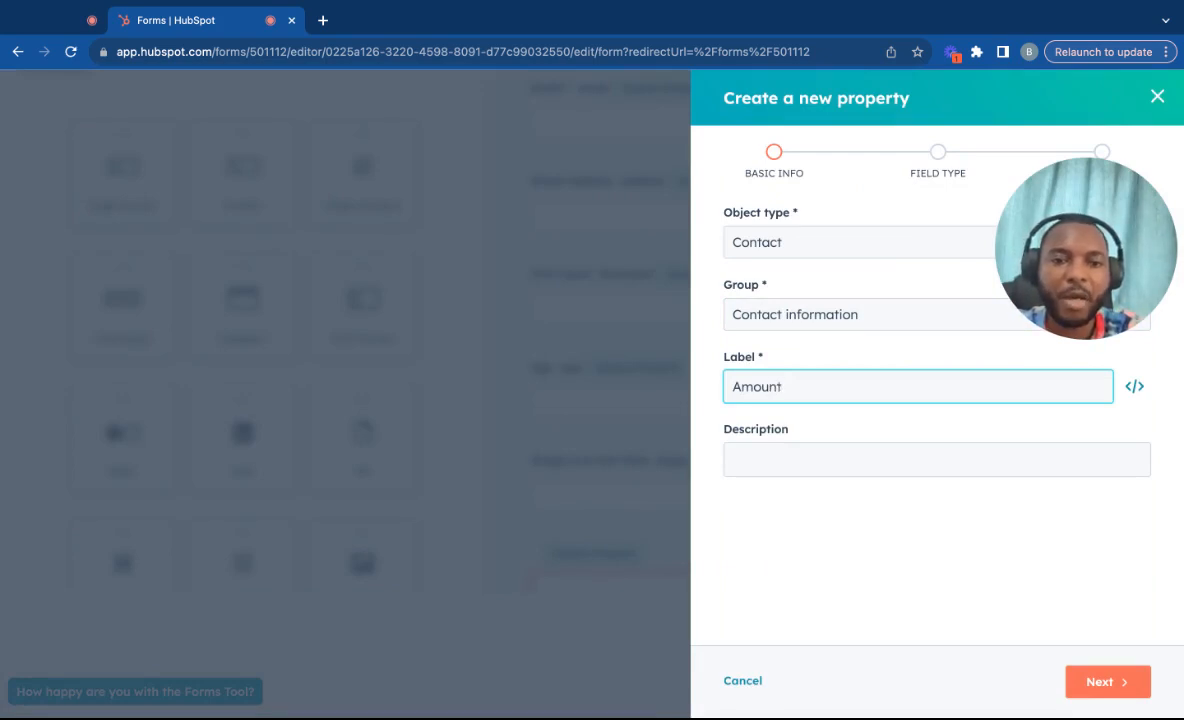
pyautogui.click(1104, 684)
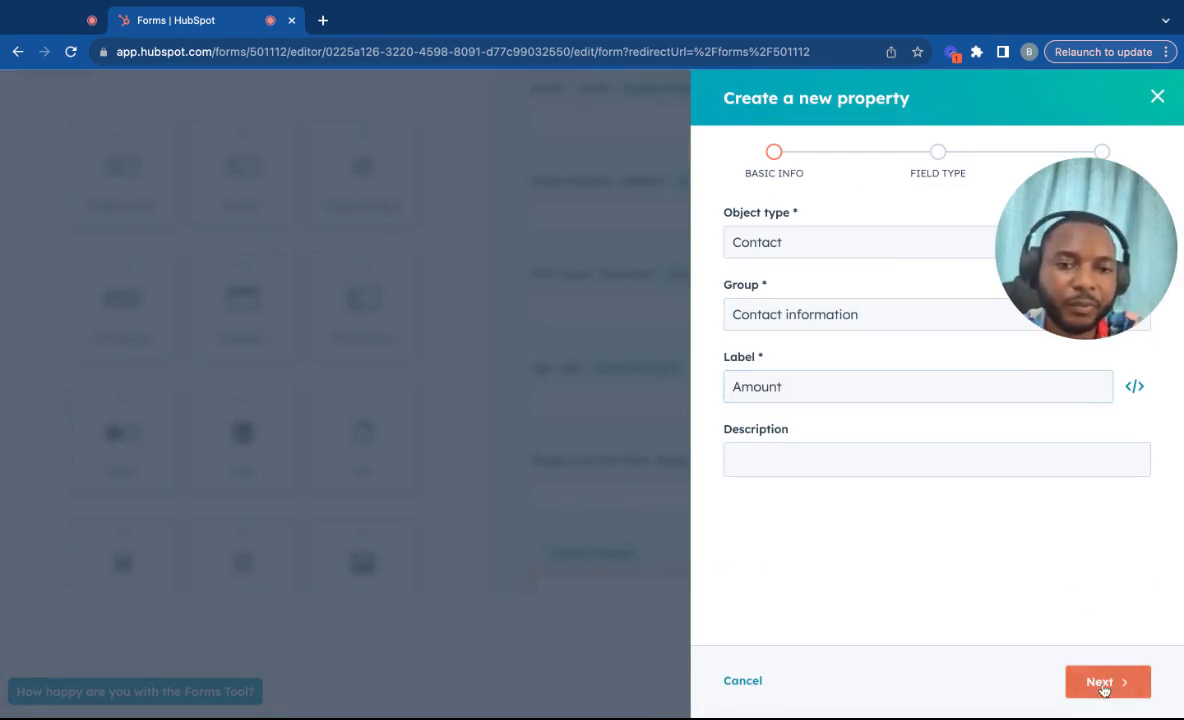
# Review the number format options, keep Formatted number and create the Amount property.
pyautogui.click(906, 362)
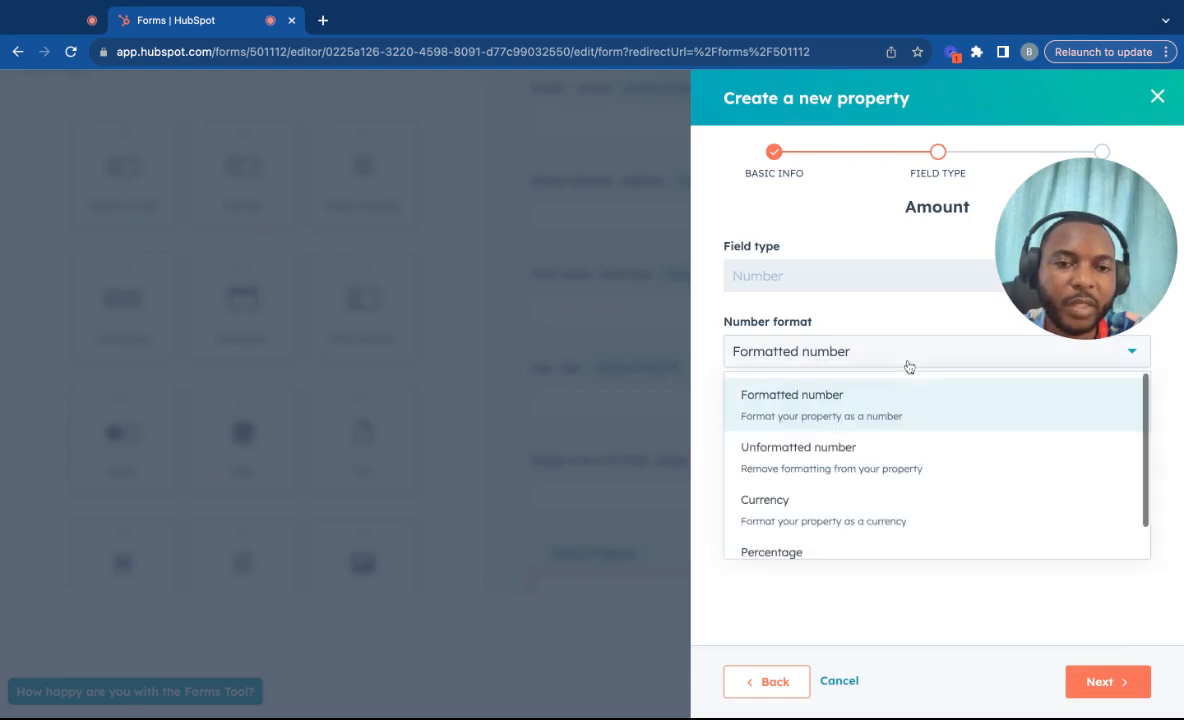
pyautogui.scroll(-1, 928, 455)
pyautogui.scroll(1, 928, 460)
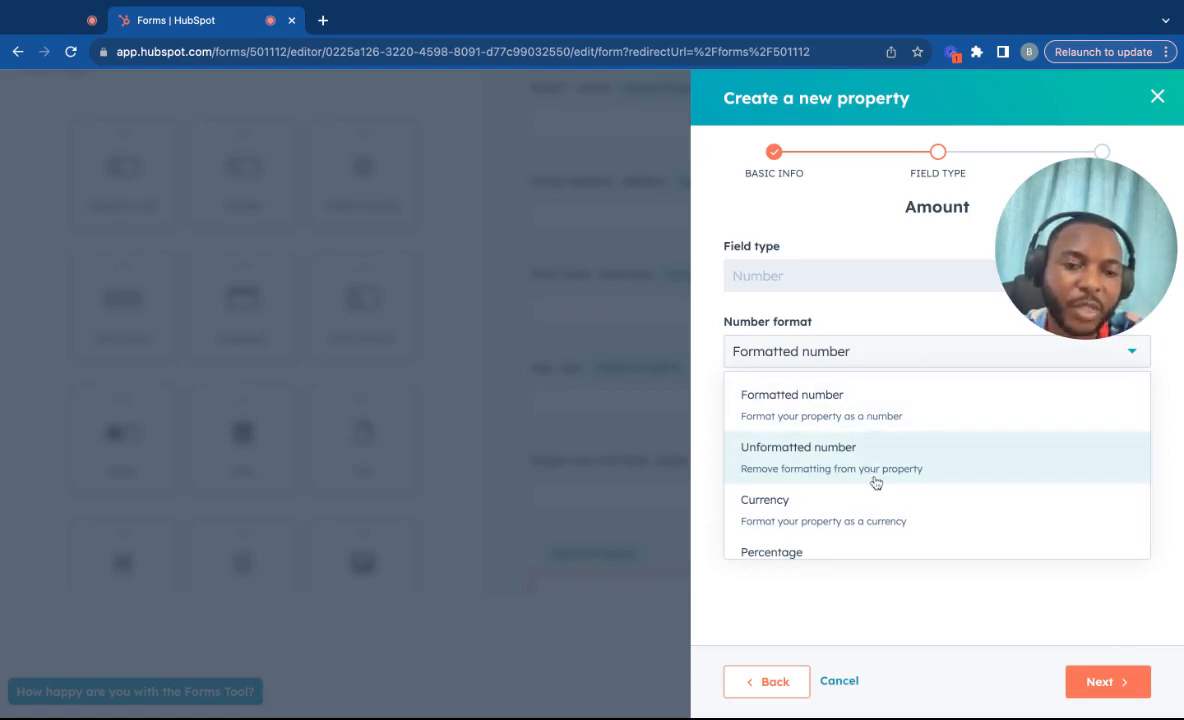
pyautogui.scroll(-2, 879, 492)
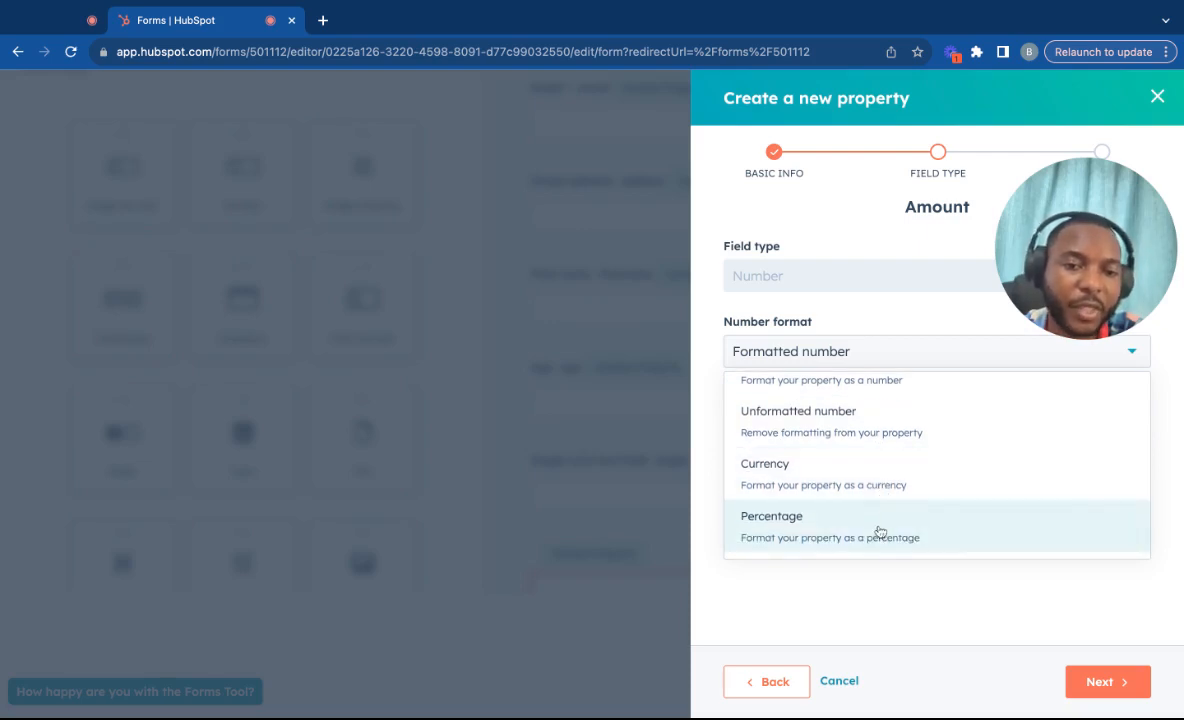
pyautogui.click(908, 617)
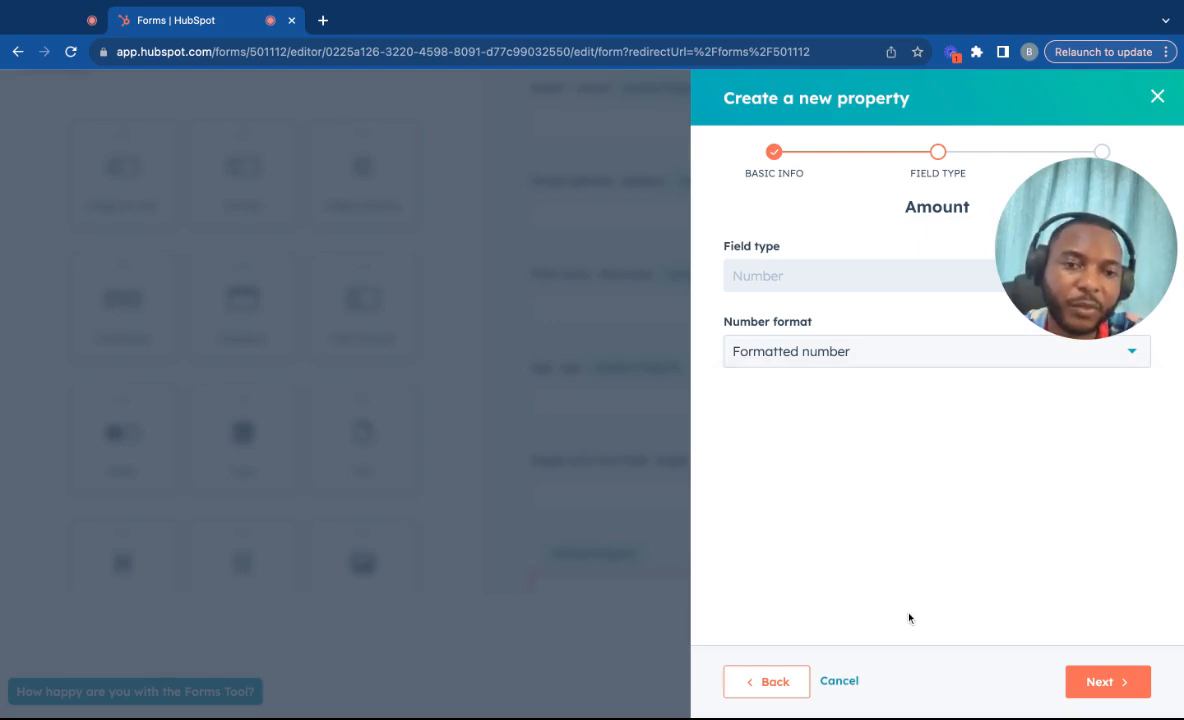
pyautogui.click(1104, 683)
pyautogui.click(1111, 684)
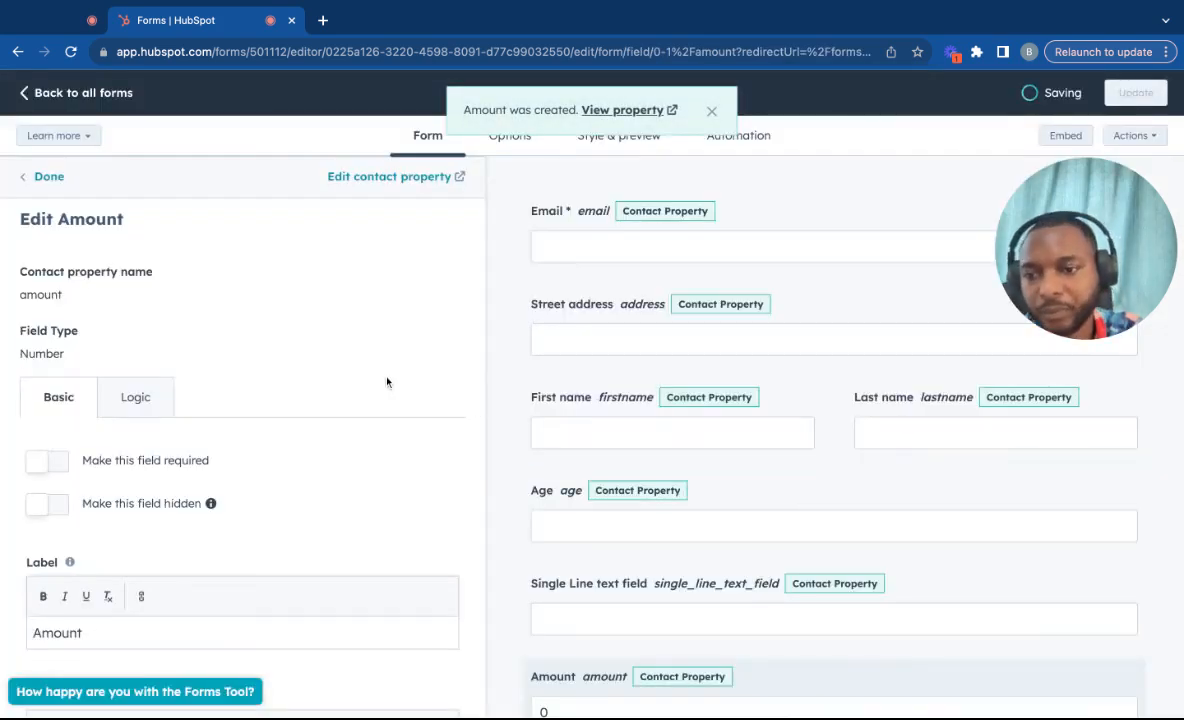
# Enable limits on the numbers accepted by the Amount field and set the minimum to 100.
pyautogui.scroll(-3, 387, 381)
pyautogui.scroll(-4, 387, 381)
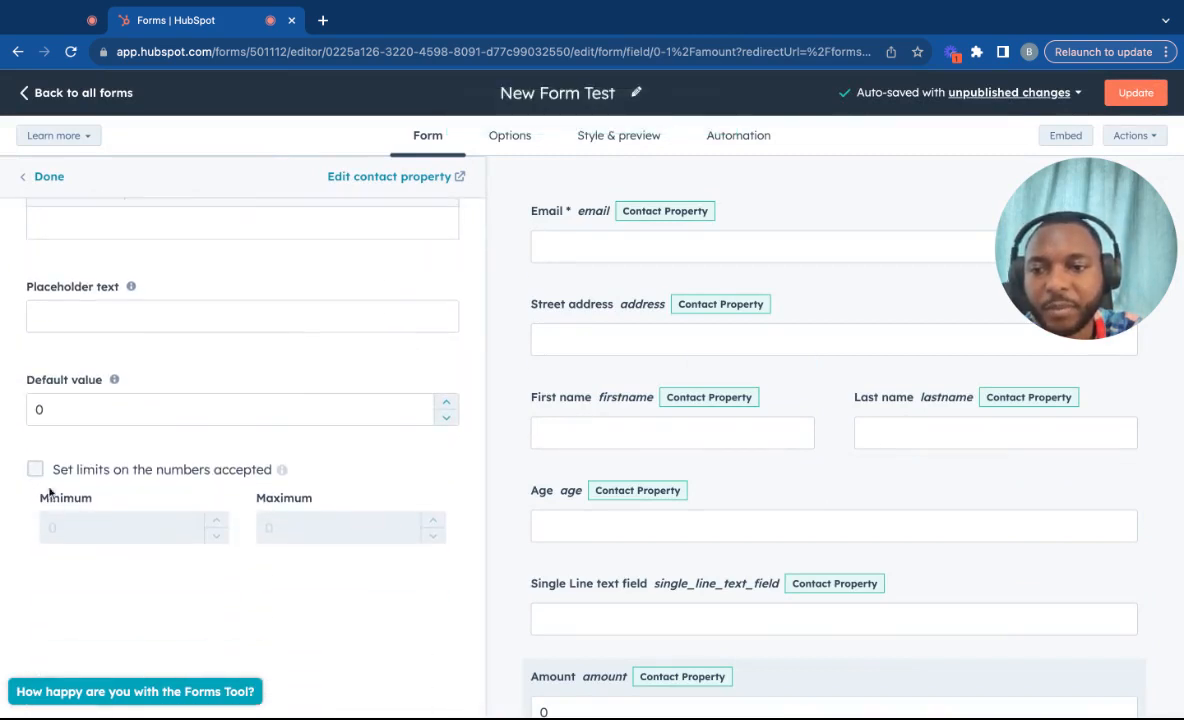
pyautogui.scroll(1, 165, 486)
pyautogui.scroll(1, 165, 486)
pyautogui.scroll(-1, 165, 486)
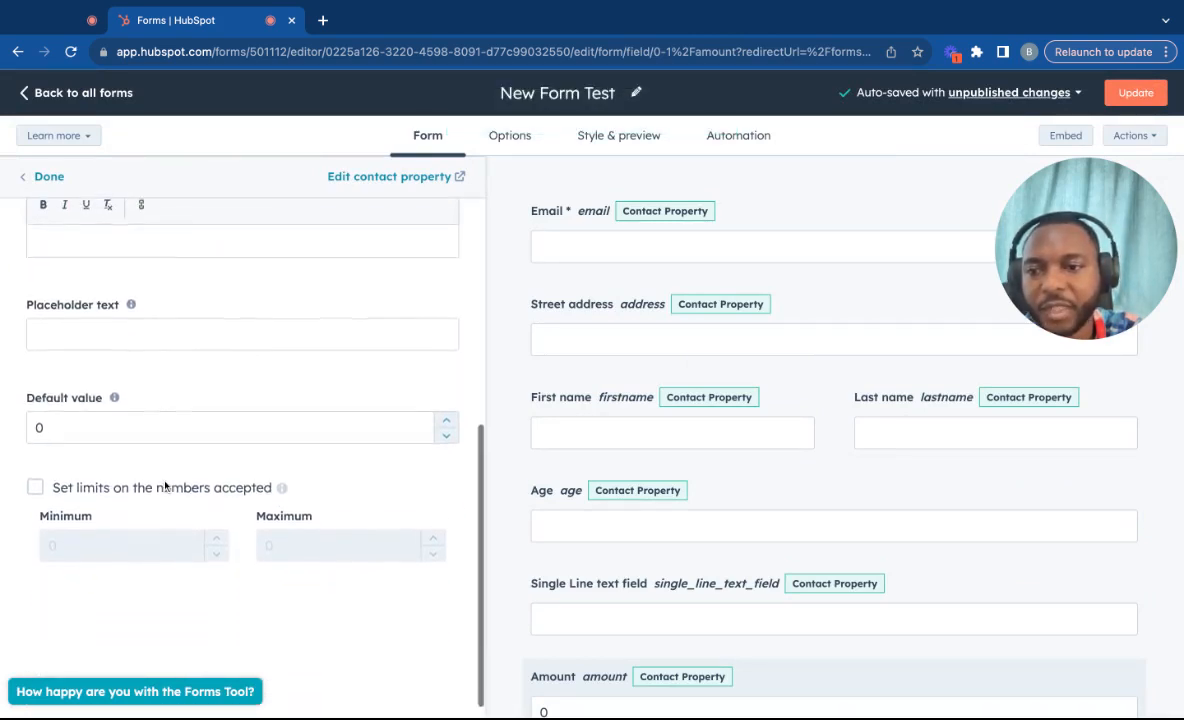
pyautogui.scroll(1, 165, 486)
pyautogui.scroll(-1, 165, 486)
pyautogui.scroll(-1, 48, 490)
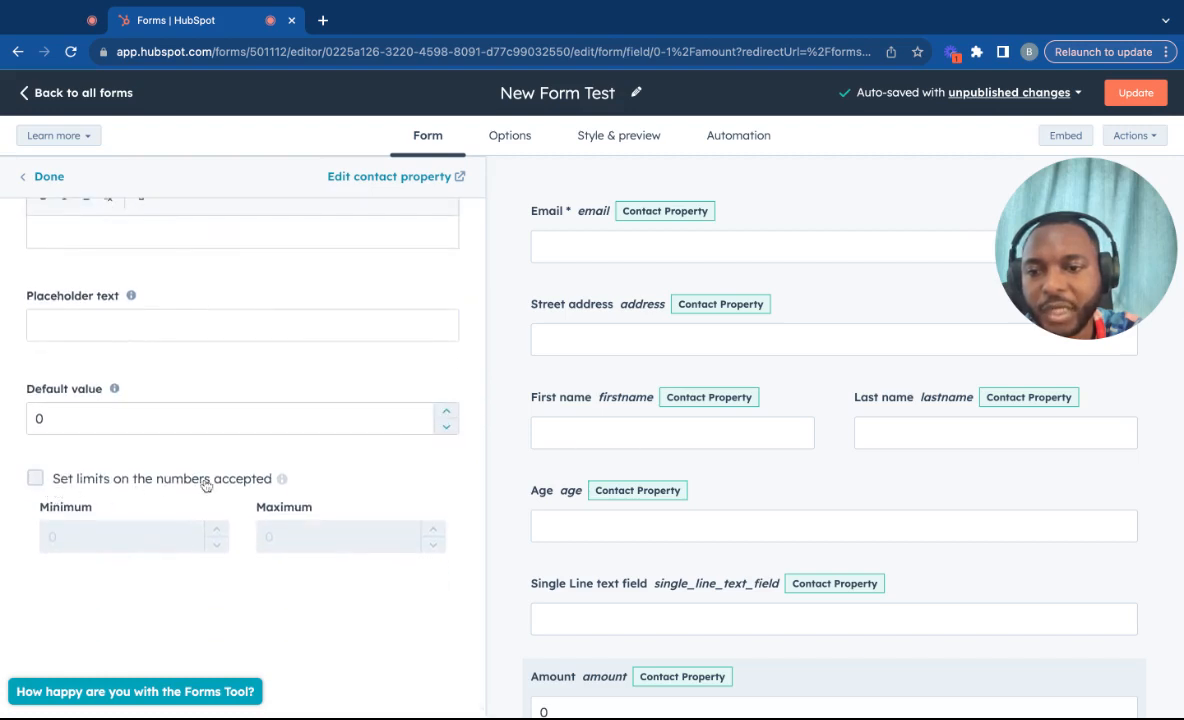
pyautogui.click(34, 480)
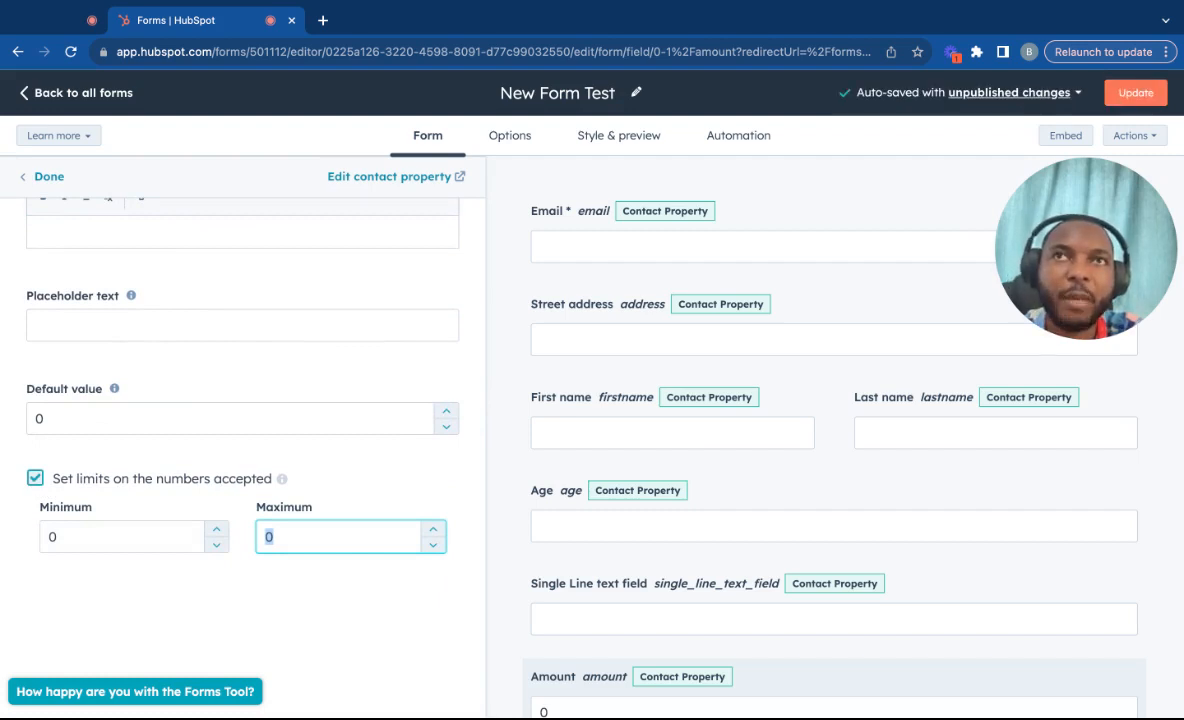
pyautogui.moveTo(80, 542); pyautogui.dragTo(23, 547)
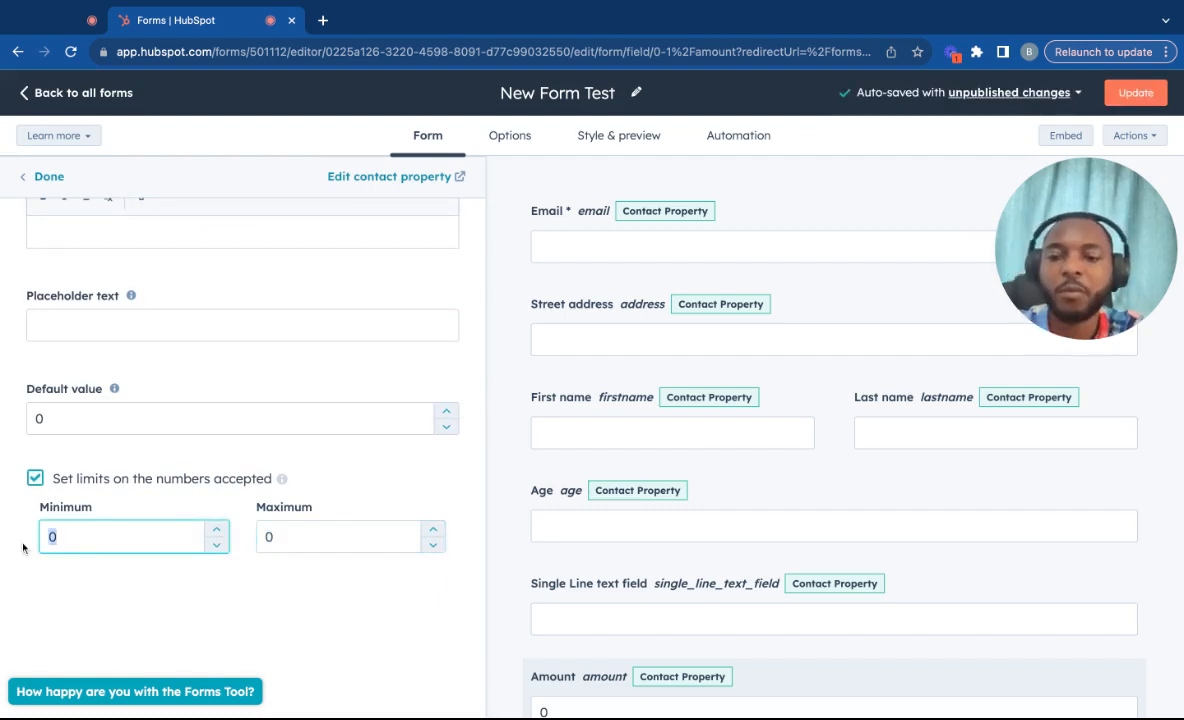
pyautogui.write('100')
# Set the maximum number accepted by the Amount field to 10000.
pyautogui.click(285, 538)
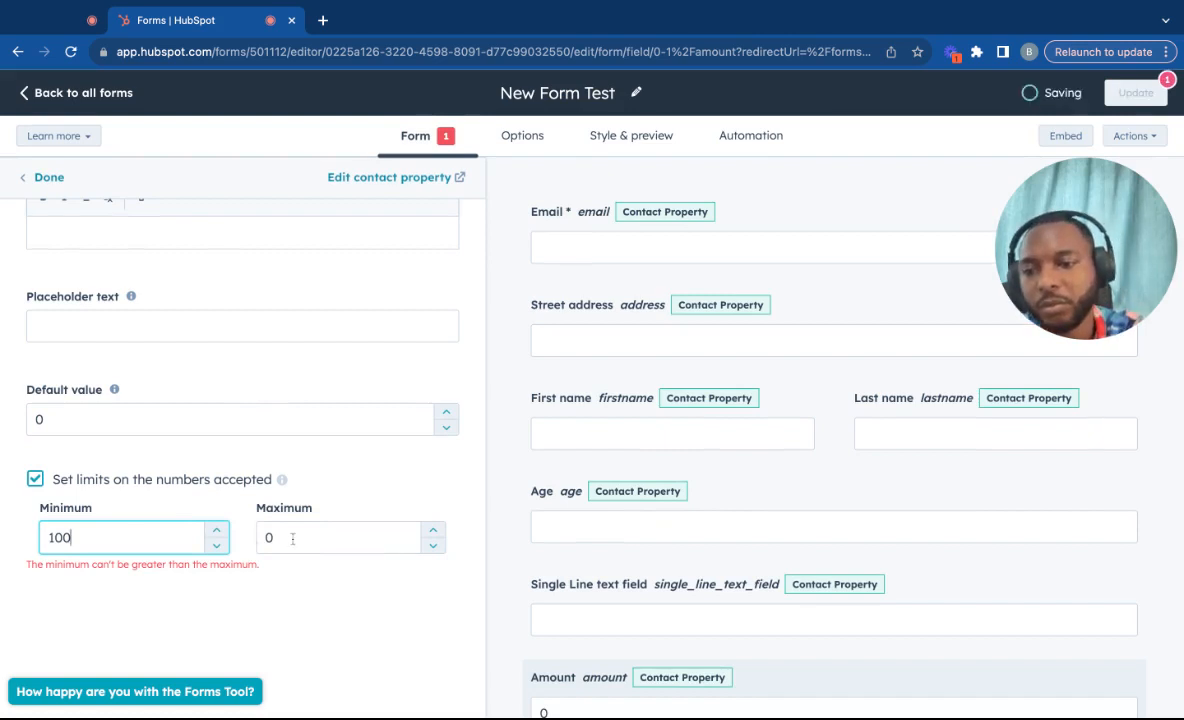
pyautogui.press('BackSpace')
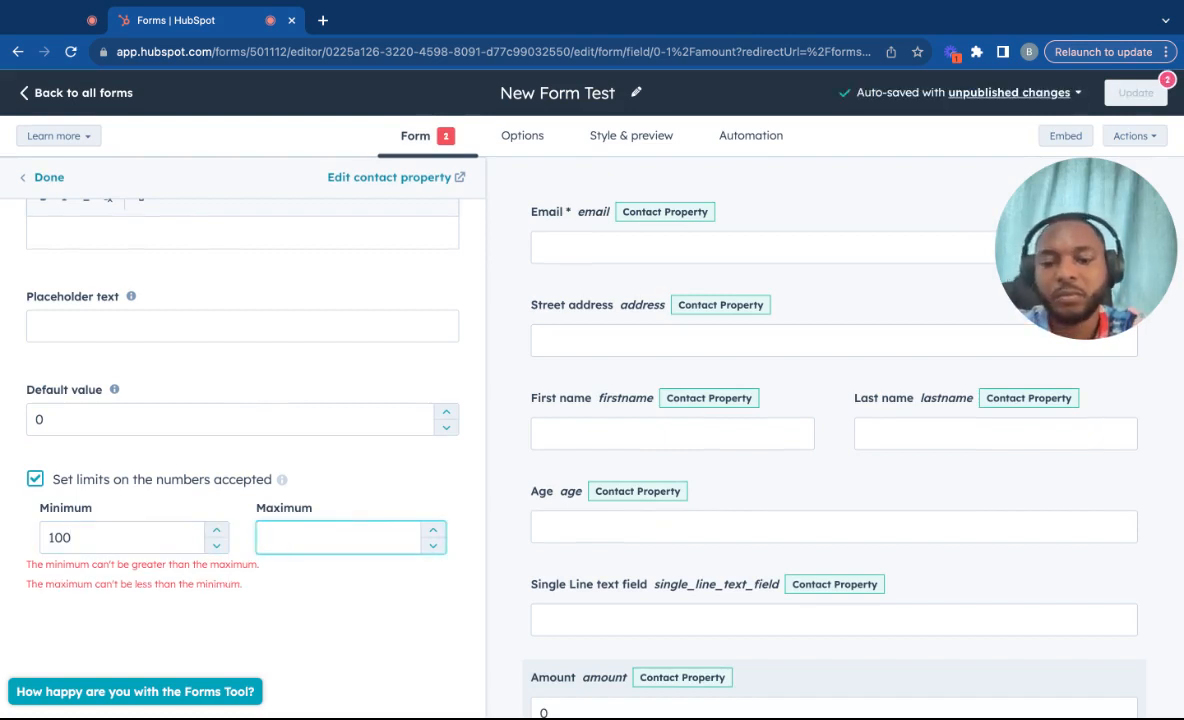
pyautogui.write('10000')
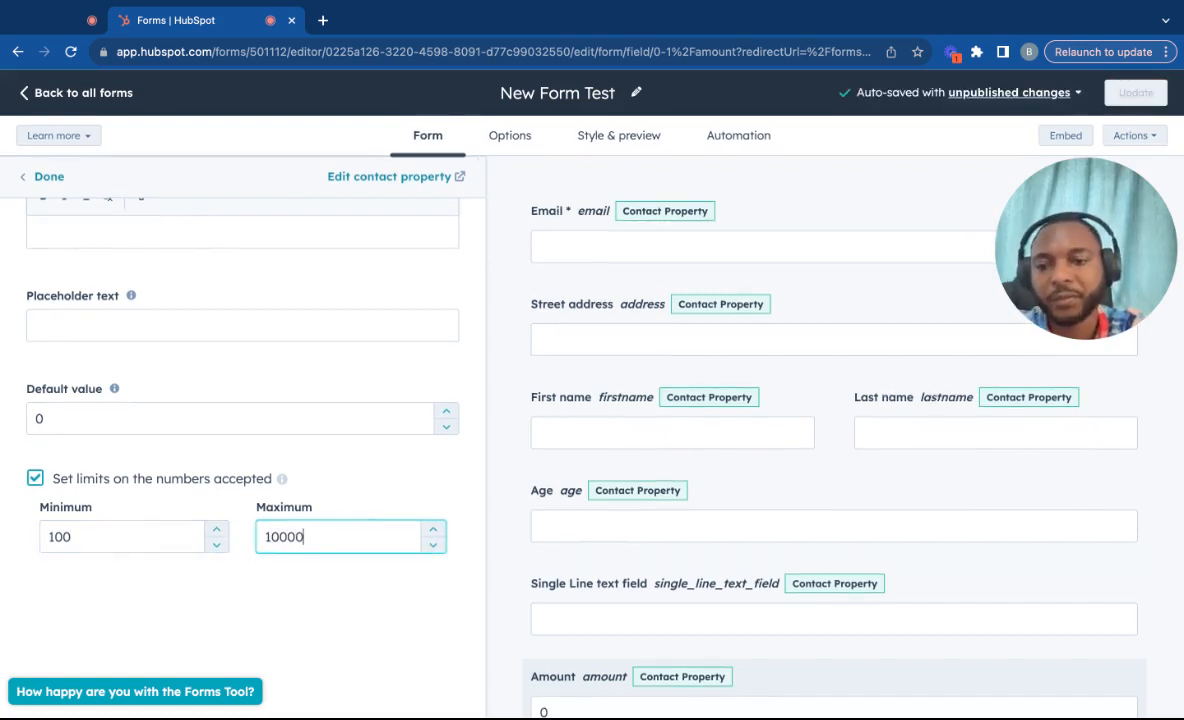
pyautogui.click(354, 588)
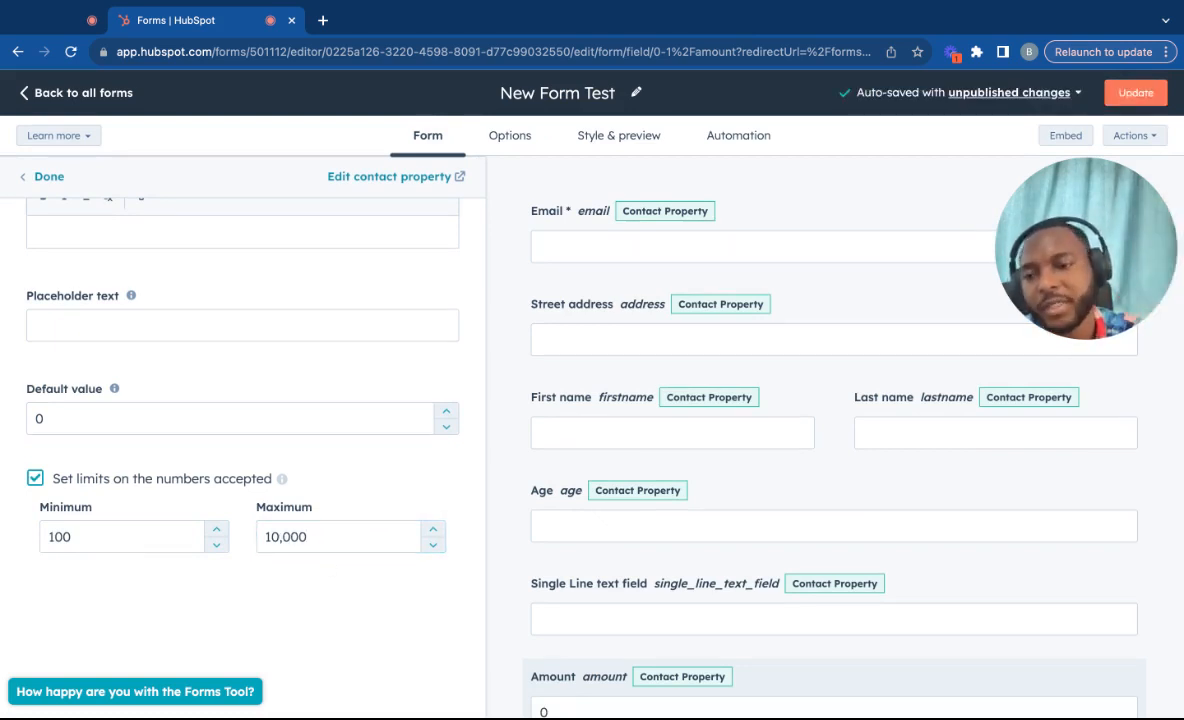
# Enter "Amount" as the placeholder text of the Amount field.
pyautogui.scroll(-3, 613, 552)
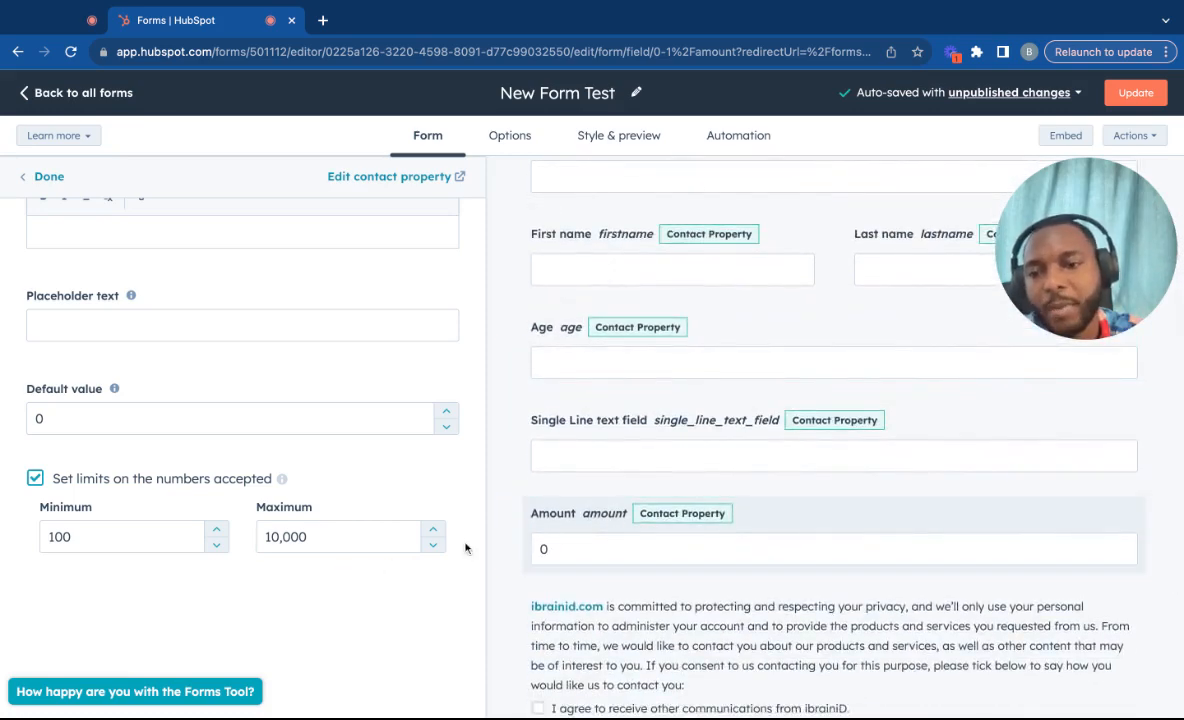
pyautogui.scroll(3, 305, 468)
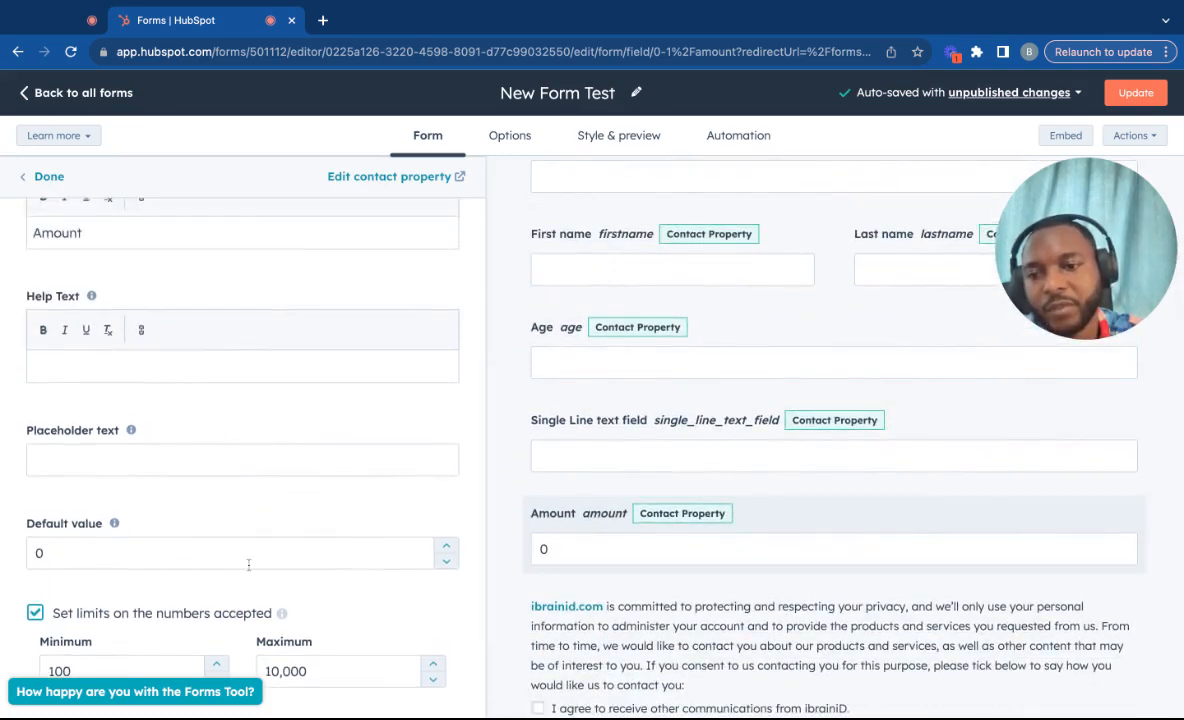
pyautogui.scroll(1, 256, 470)
pyautogui.click(242, 520)
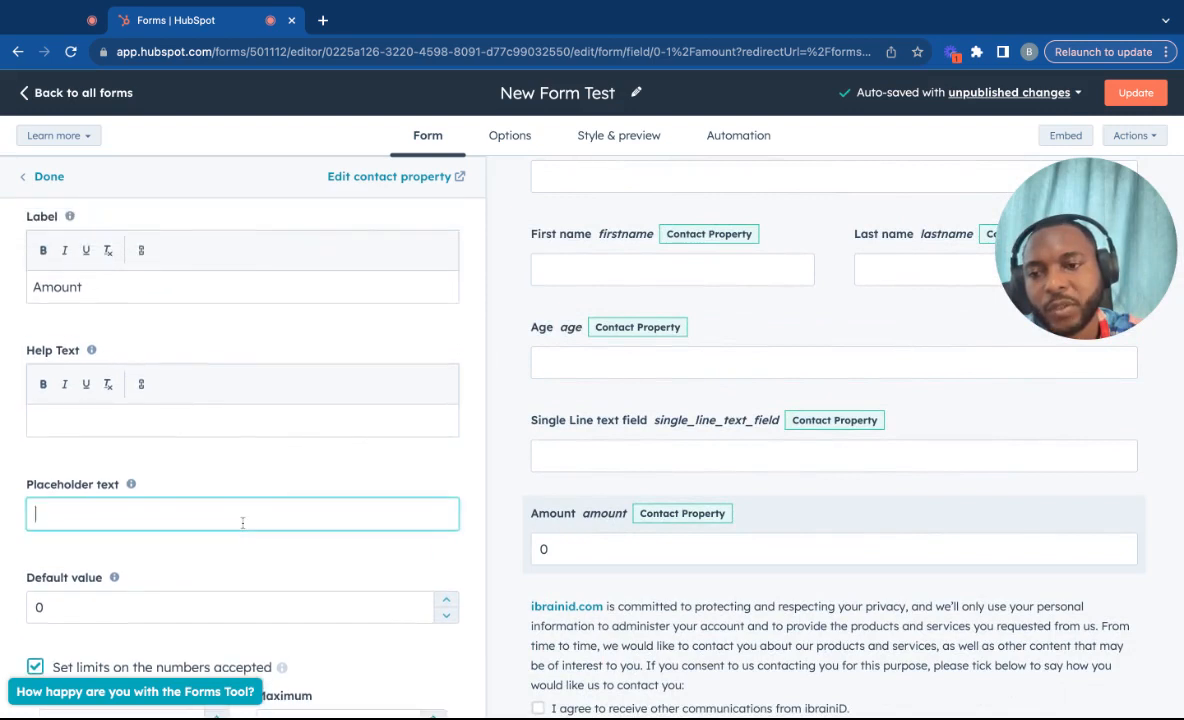
pyautogui.write('Am')
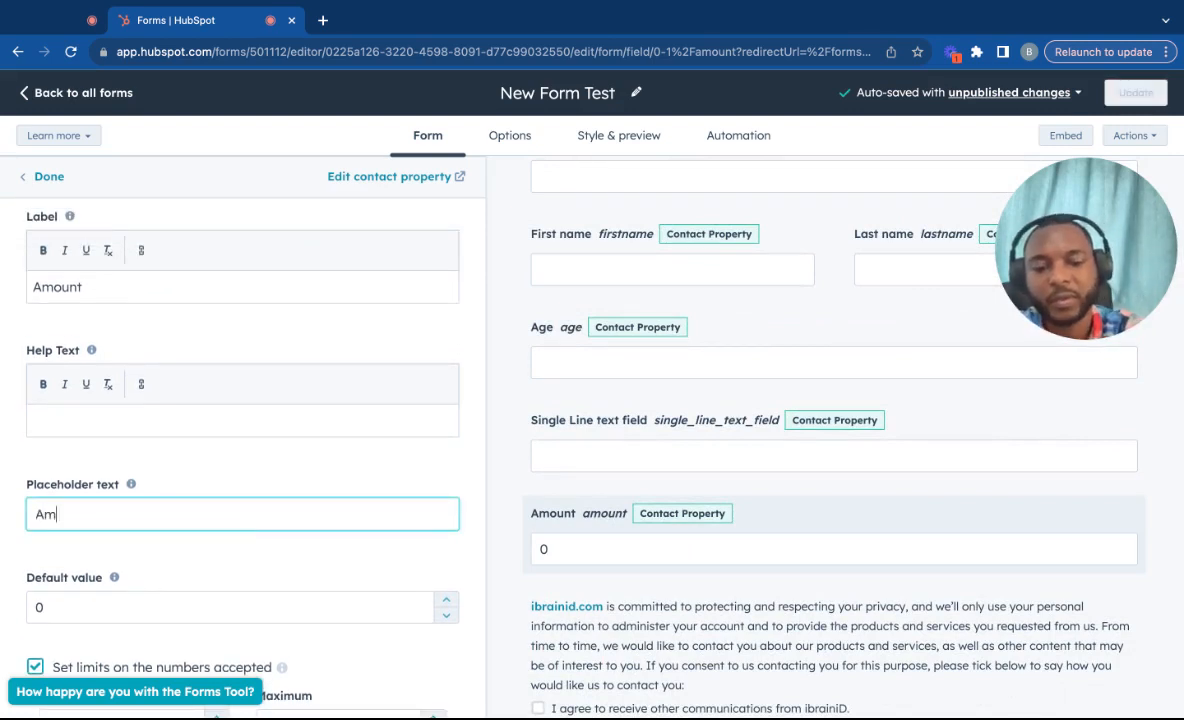
pyautogui.write('ount')
# Add the help text "Input number from 100 to 10000" to the Amount field and check what help text is for.
pyautogui.click(161, 430)
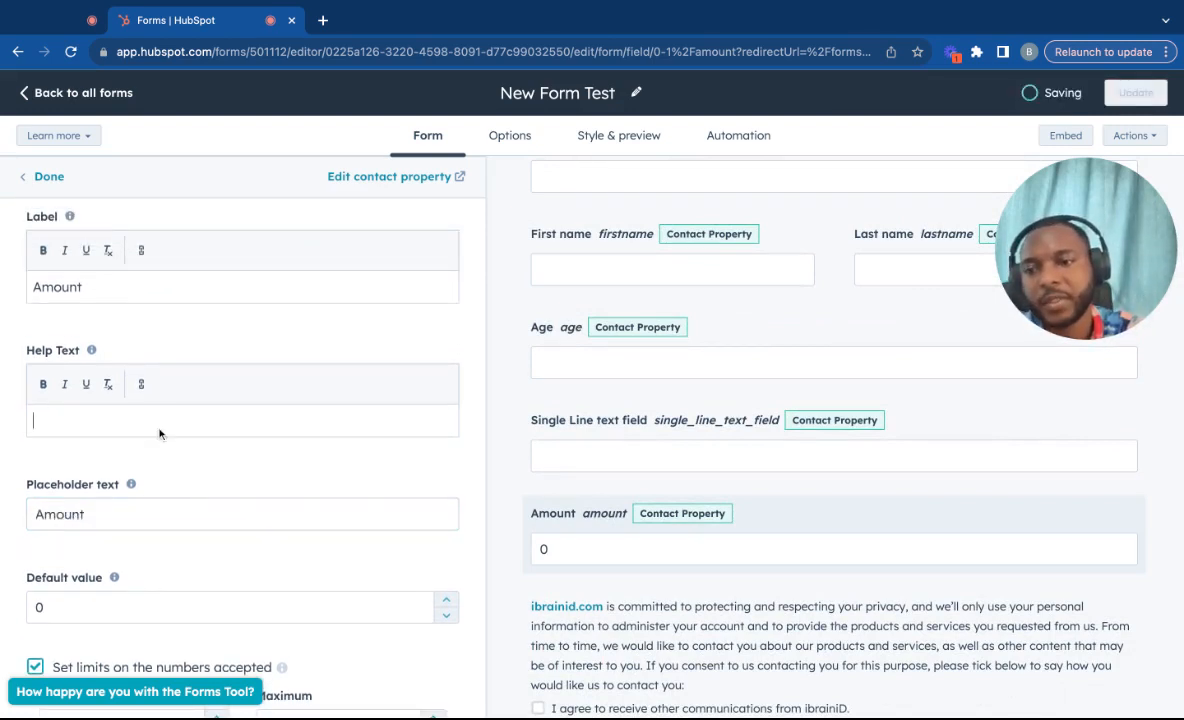
pyautogui.scroll(1, 159, 433)
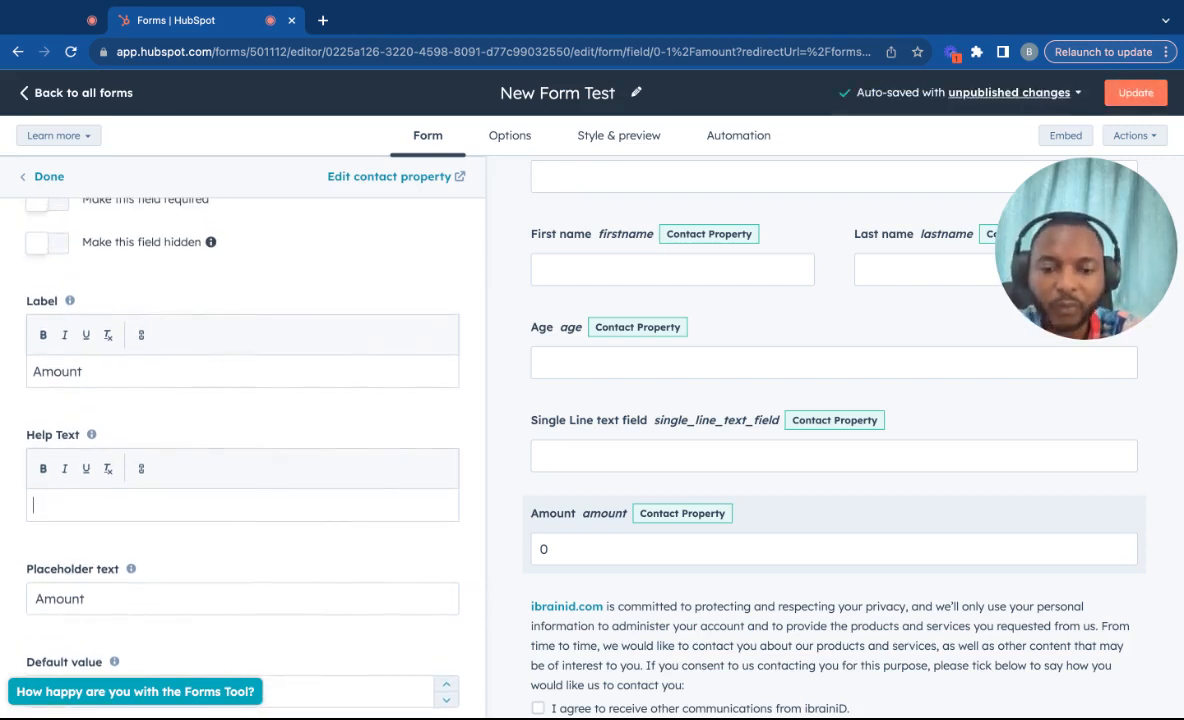
pyautogui.write('In')
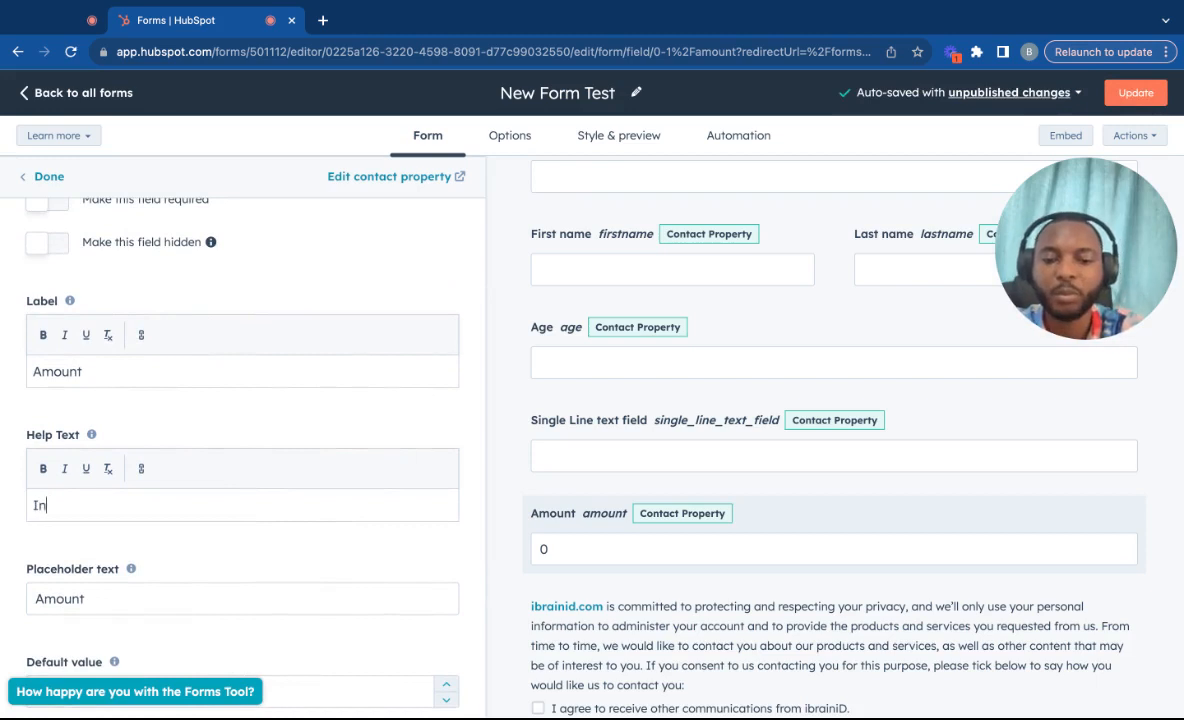
pyautogui.write('out')
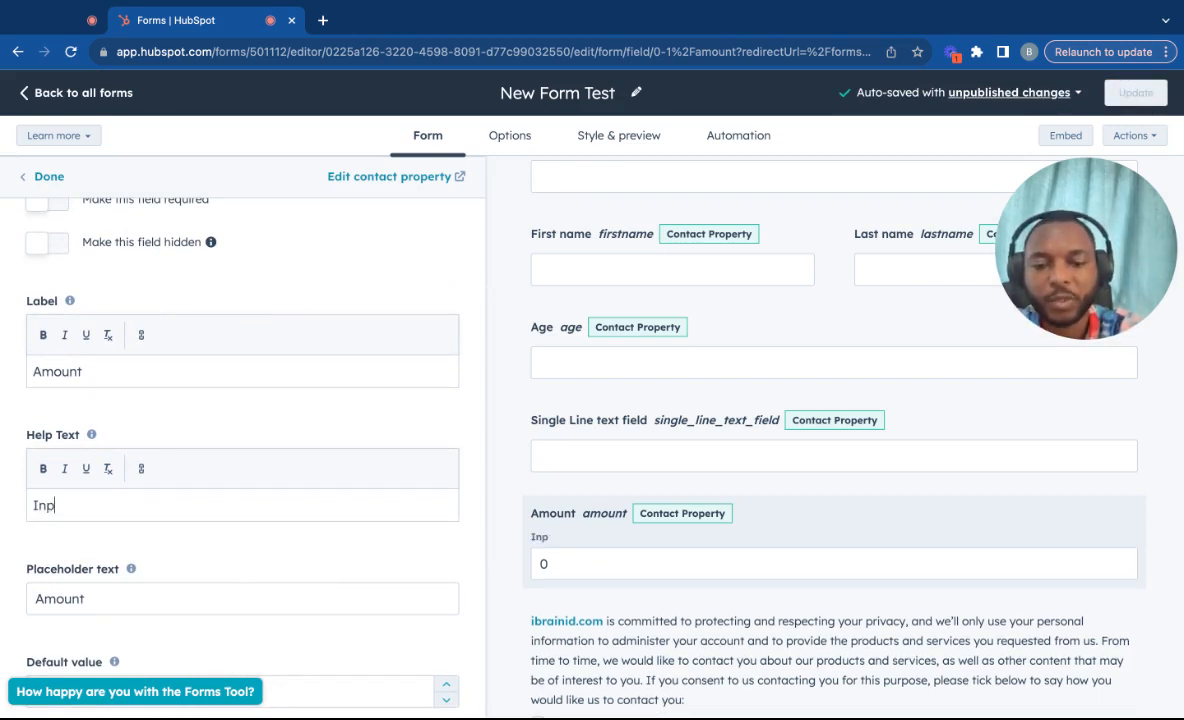
pyautogui.write('ut number fro')
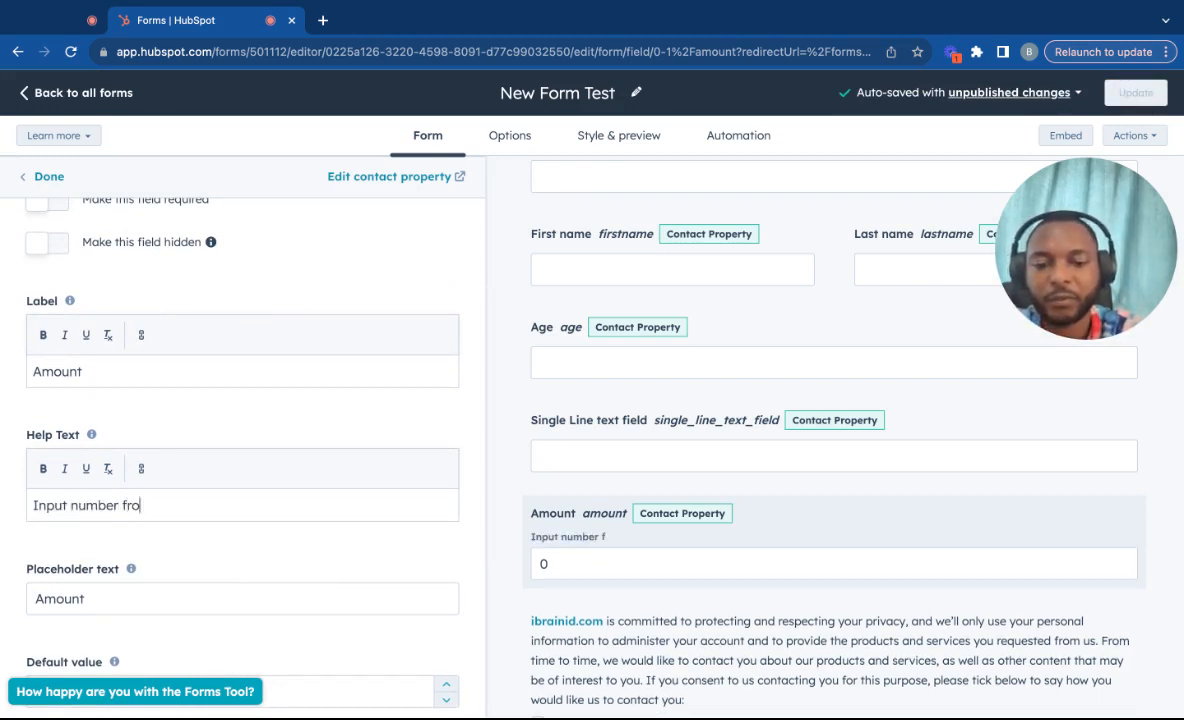
pyautogui.write('m')
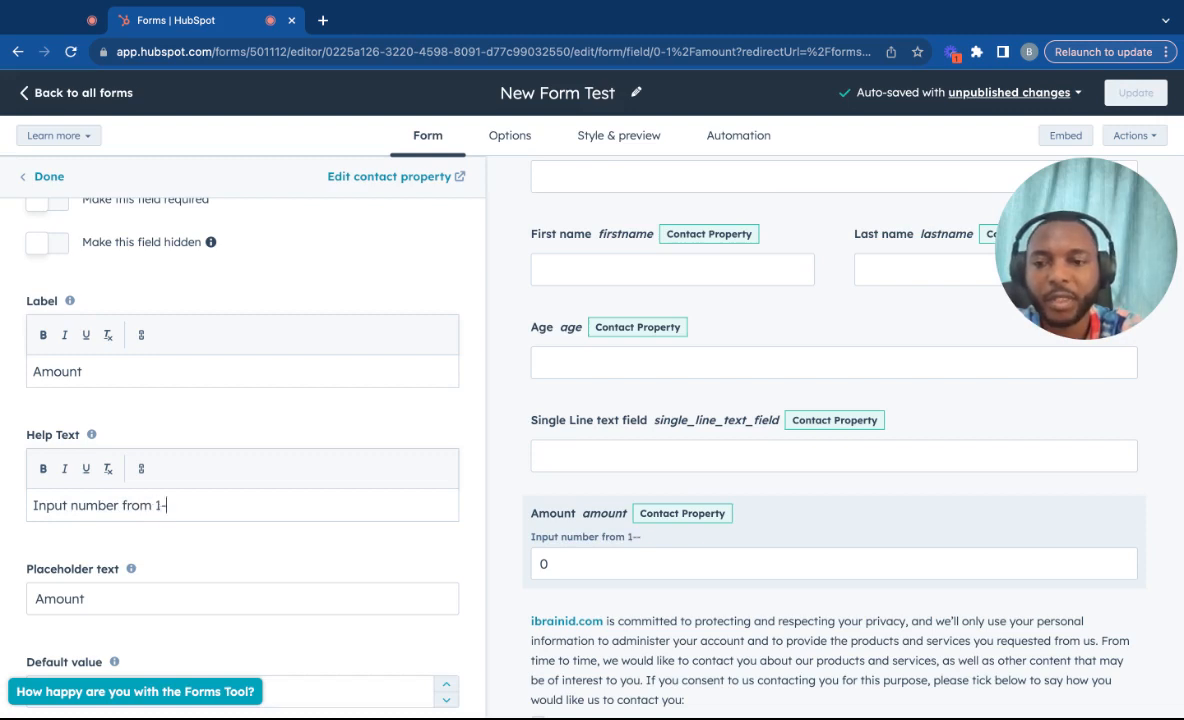
pyautogui.write(' 100 to 1')
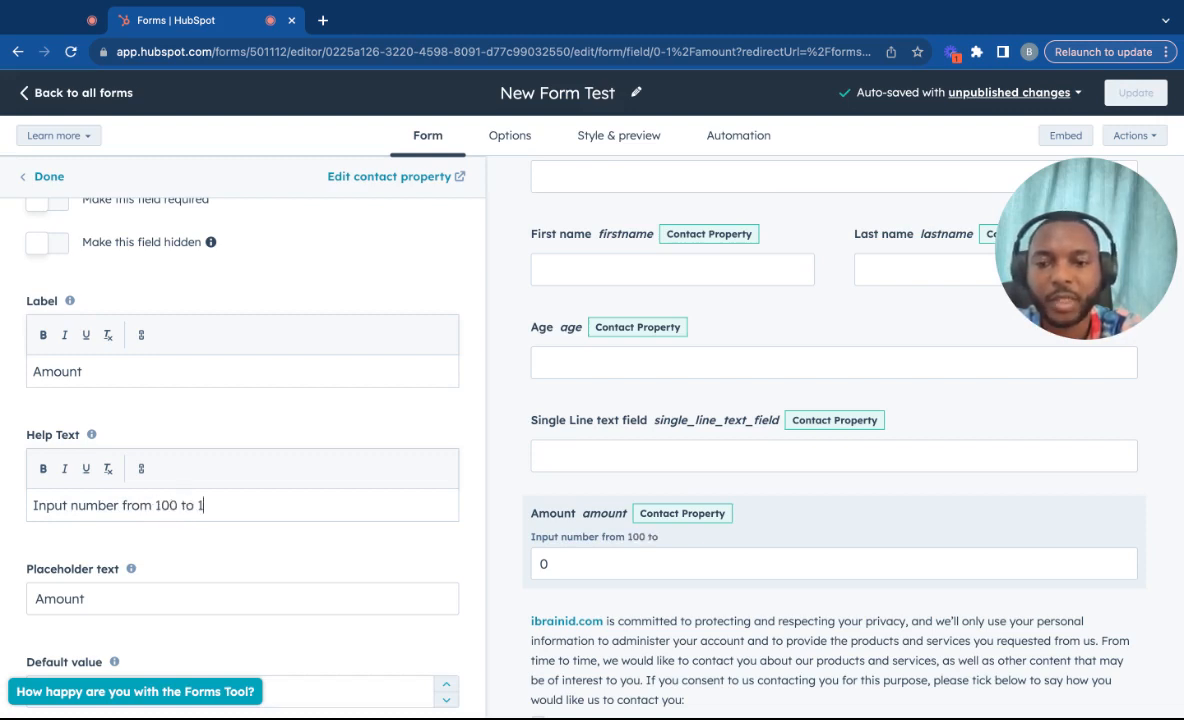
pyautogui.write('0000')
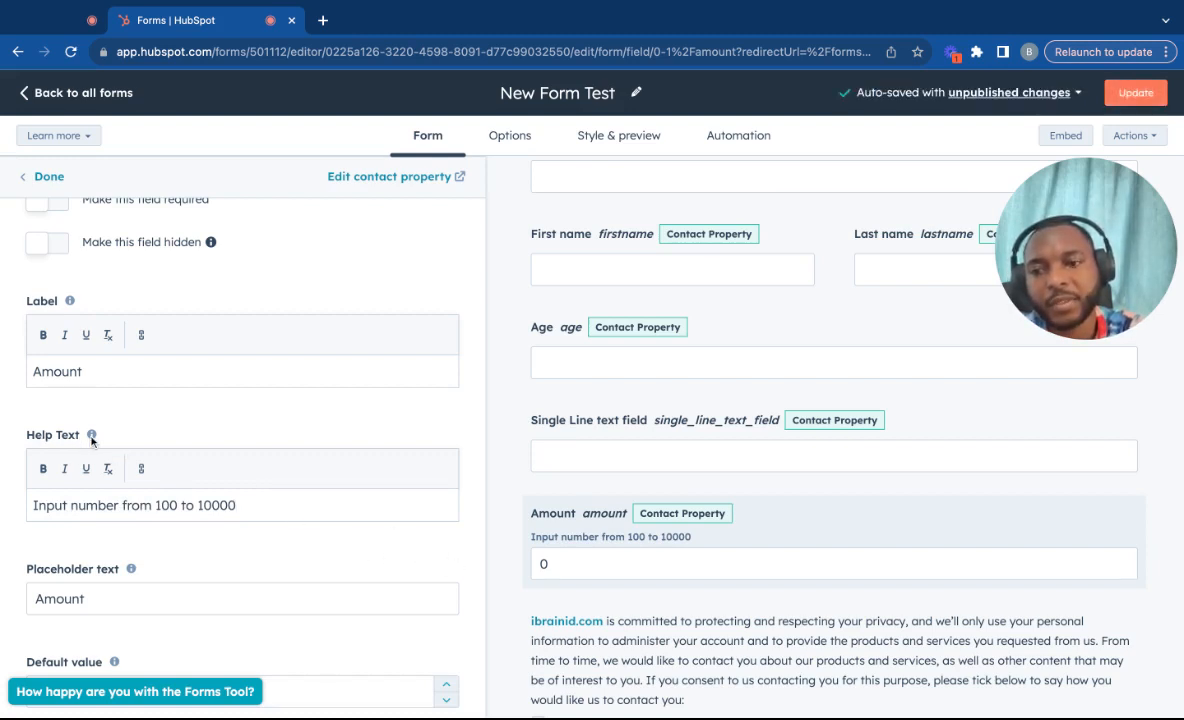
pyautogui.moveTo(91, 440)
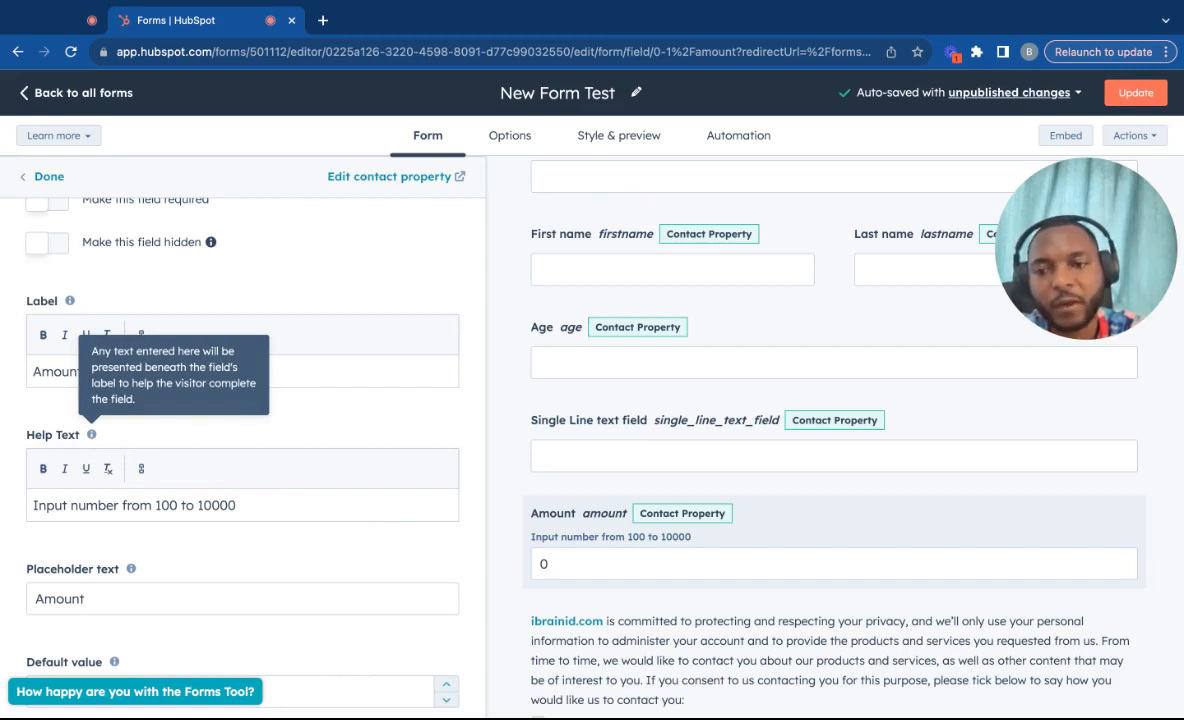
# Try making the Amount field hidden and turn the hidden setting back off.
pyautogui.scroll(3, 329, 469)
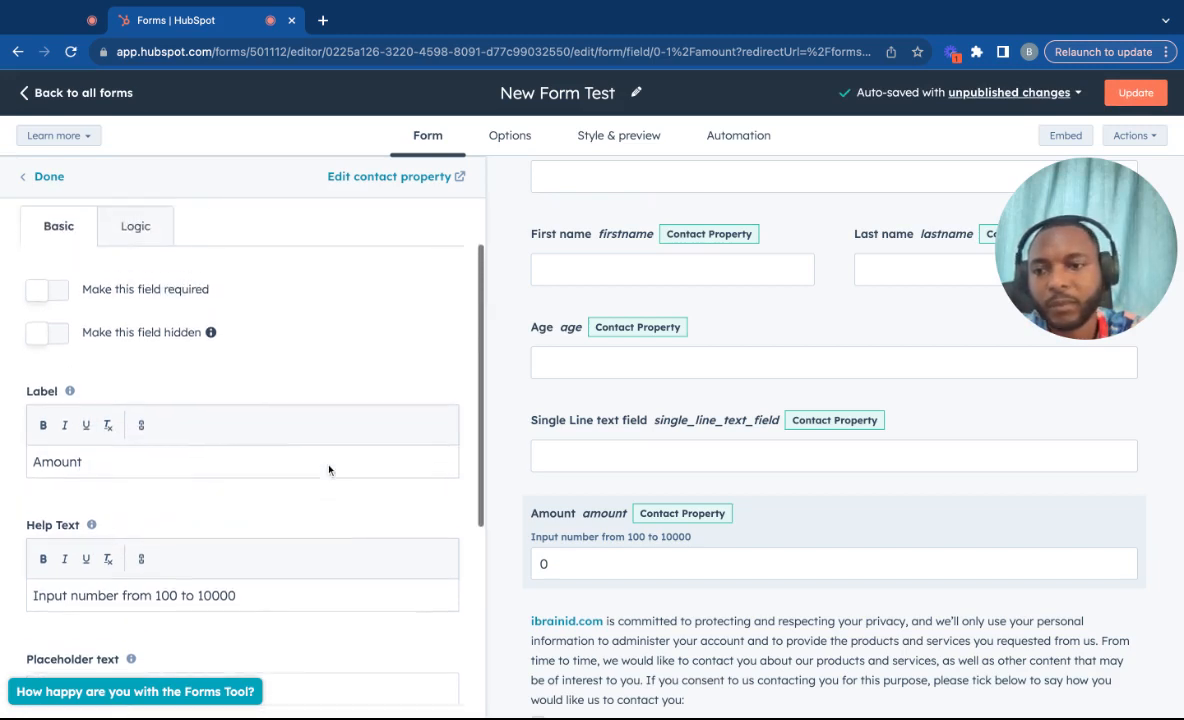
pyautogui.scroll(1, 325, 469)
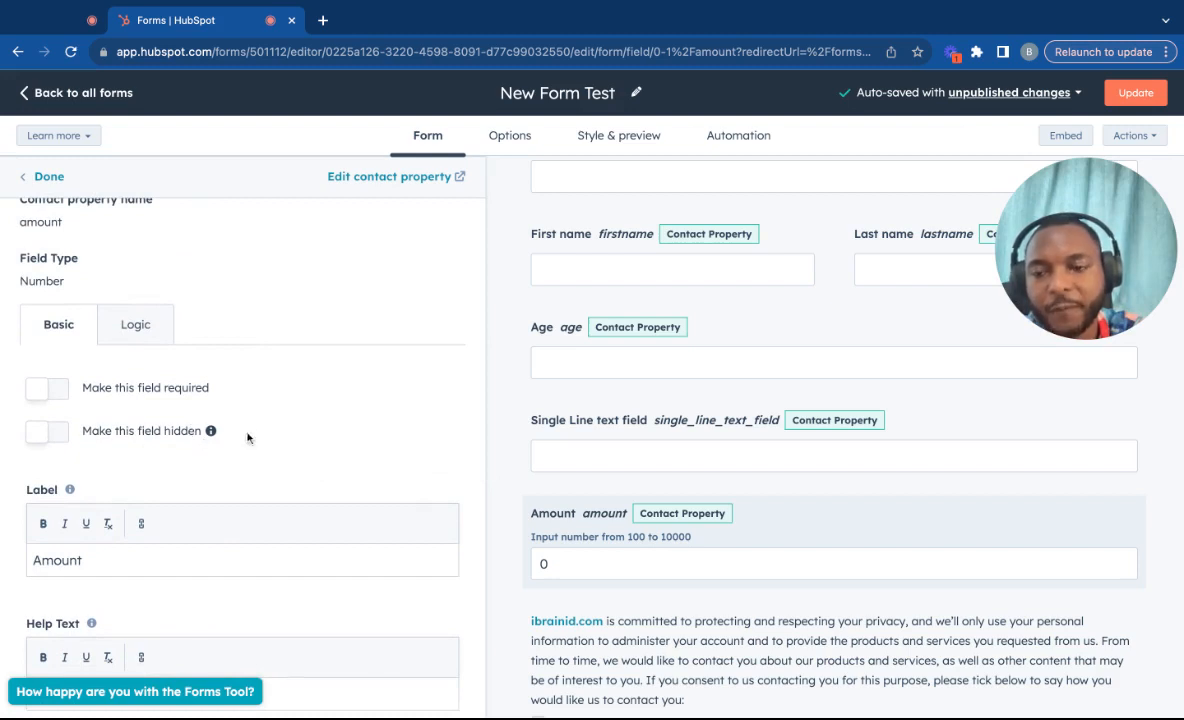
pyautogui.click(45, 433)
pyautogui.moveTo(580, 514)
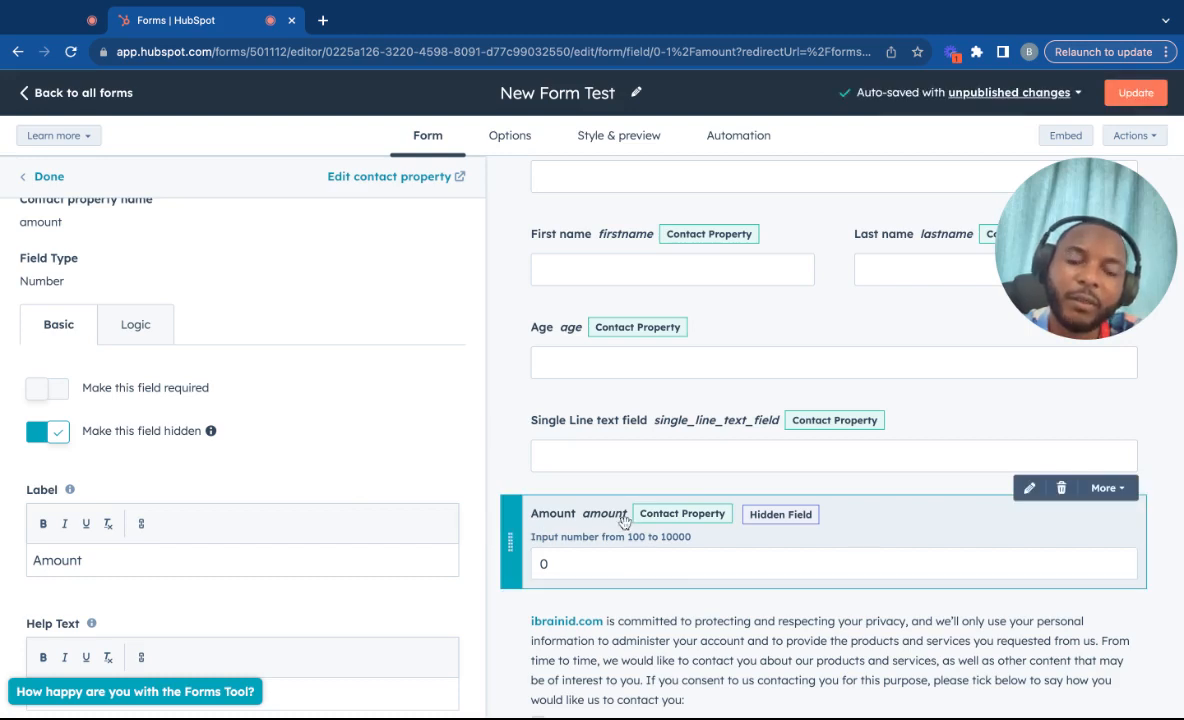
pyautogui.click(50, 431)
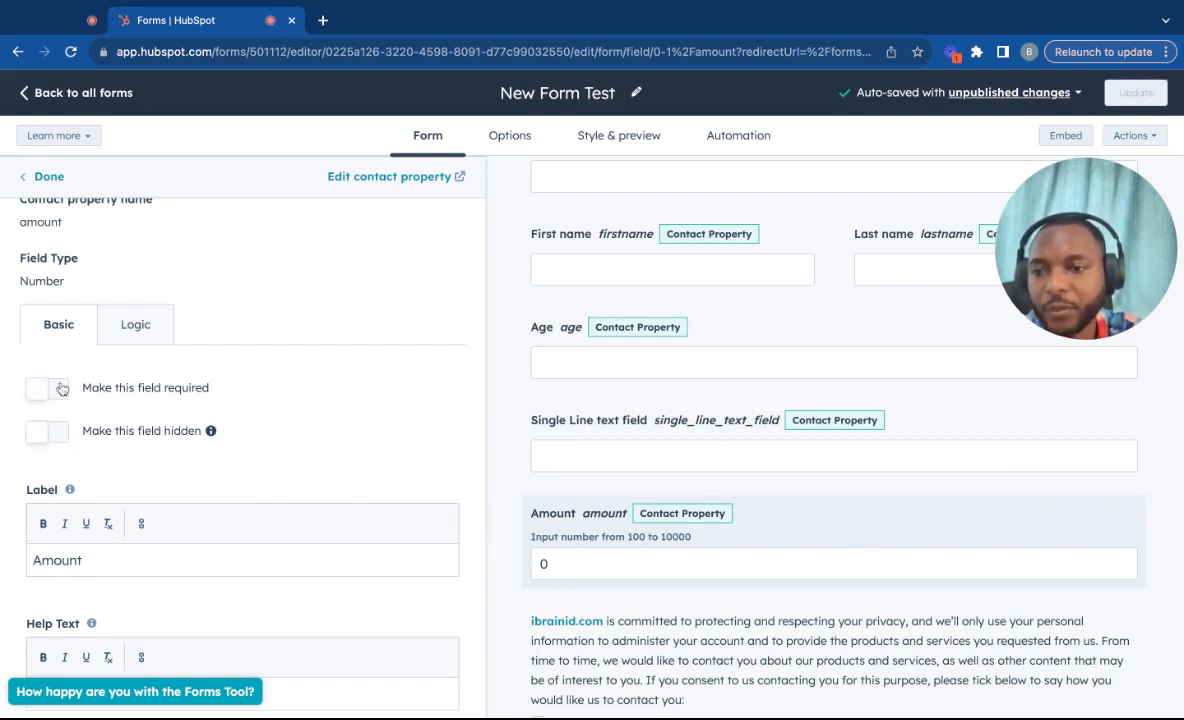
# Make the Amount field required, then finish editing it and return to the list of field types.
pyautogui.click(61, 388)
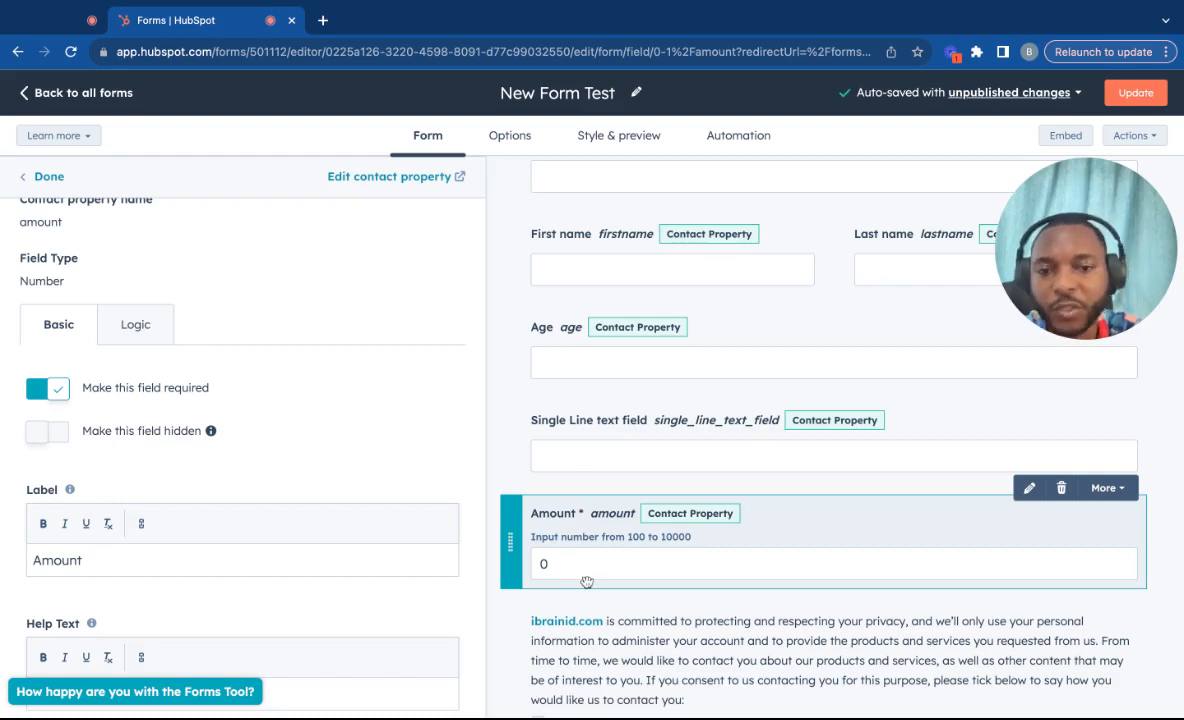
pyautogui.scroll(-3, 587, 582)
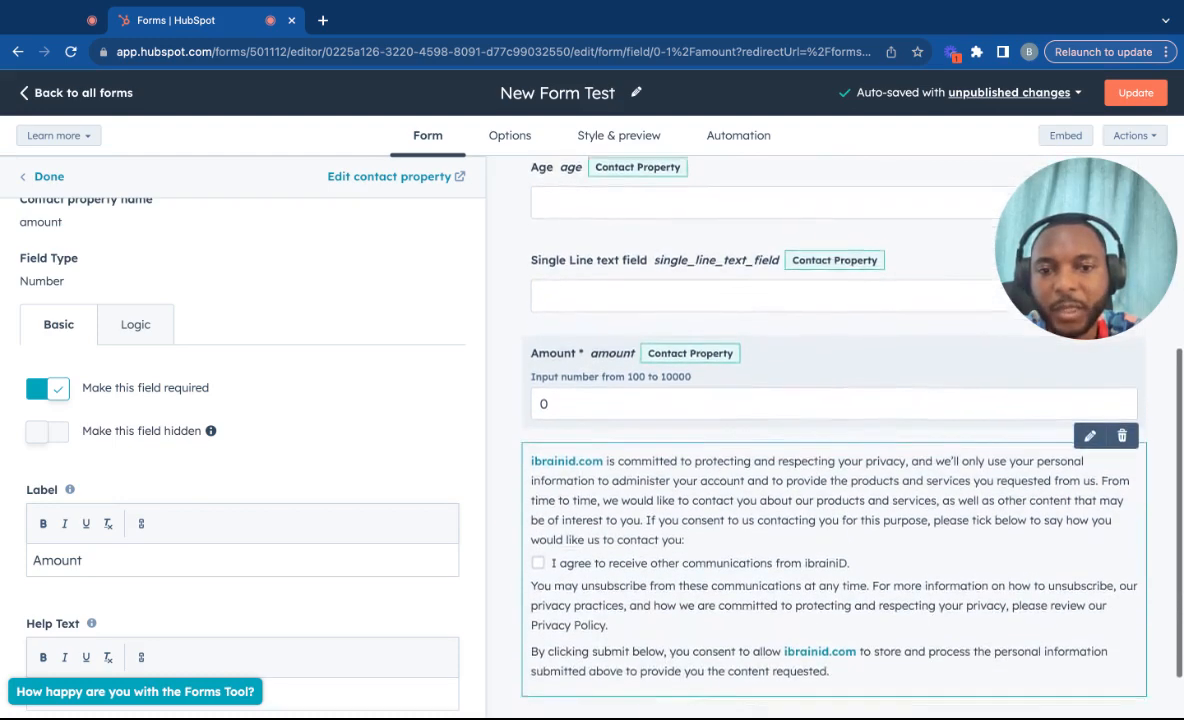
pyautogui.scroll(-1, 587, 582)
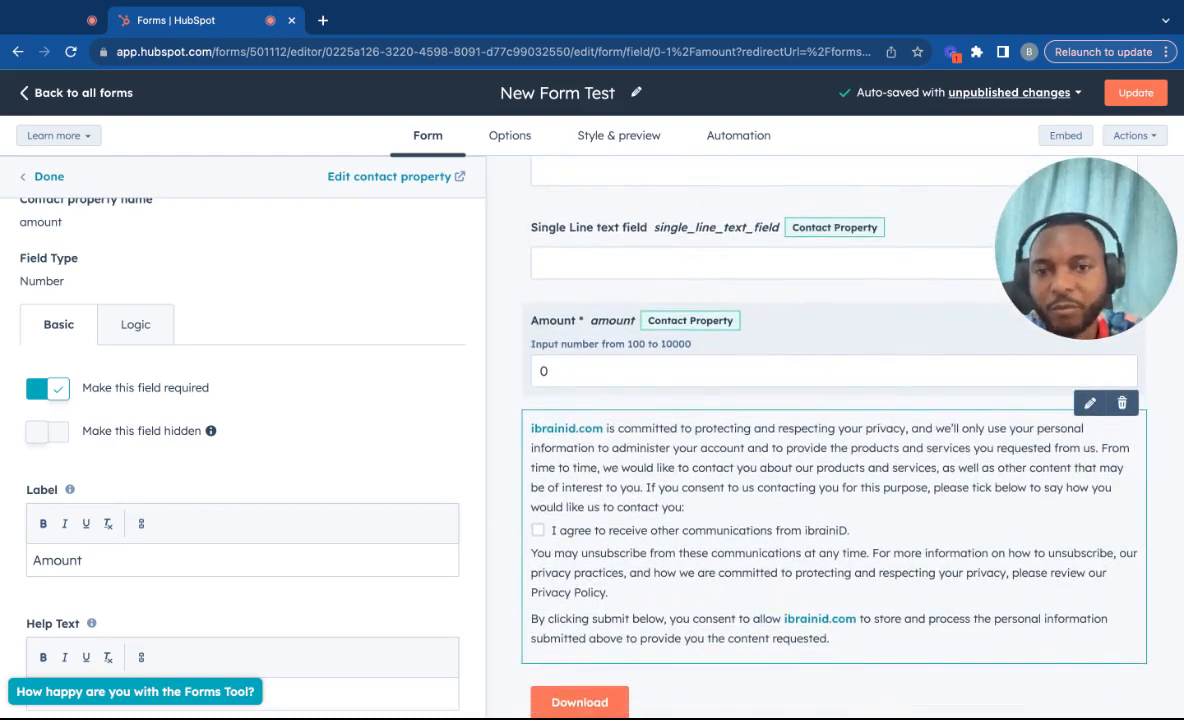
pyautogui.scroll(1, 575, 400)
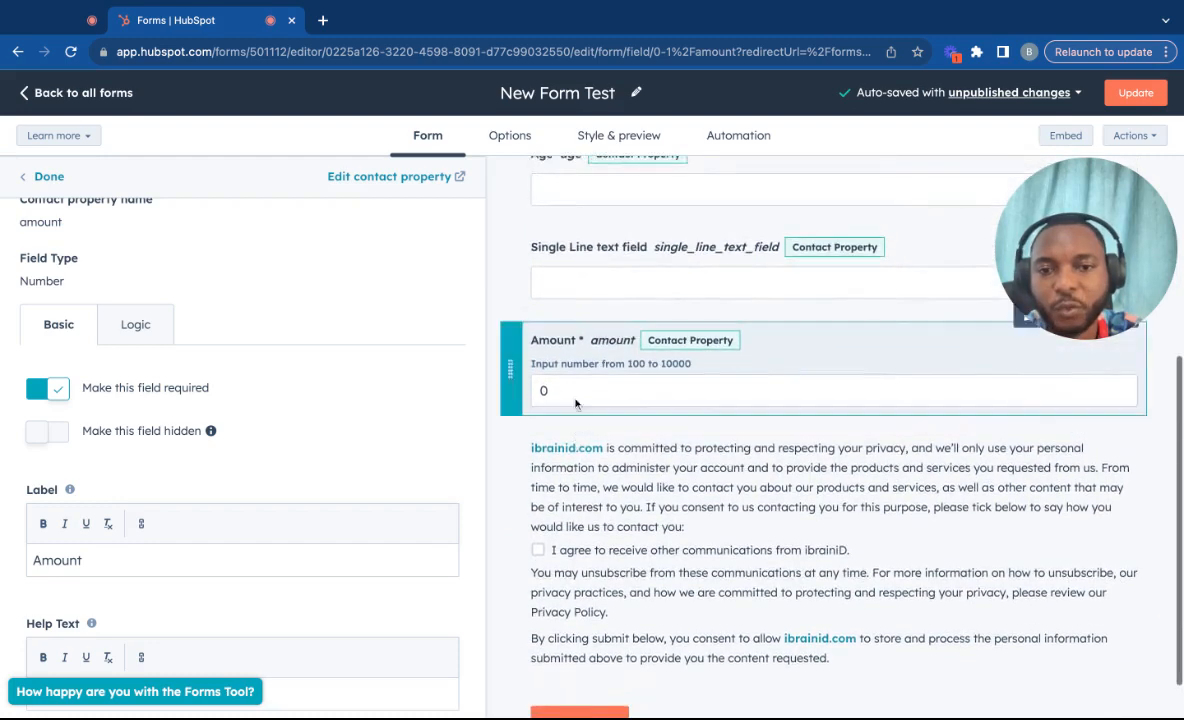
pyautogui.scroll(-1, 586, 477)
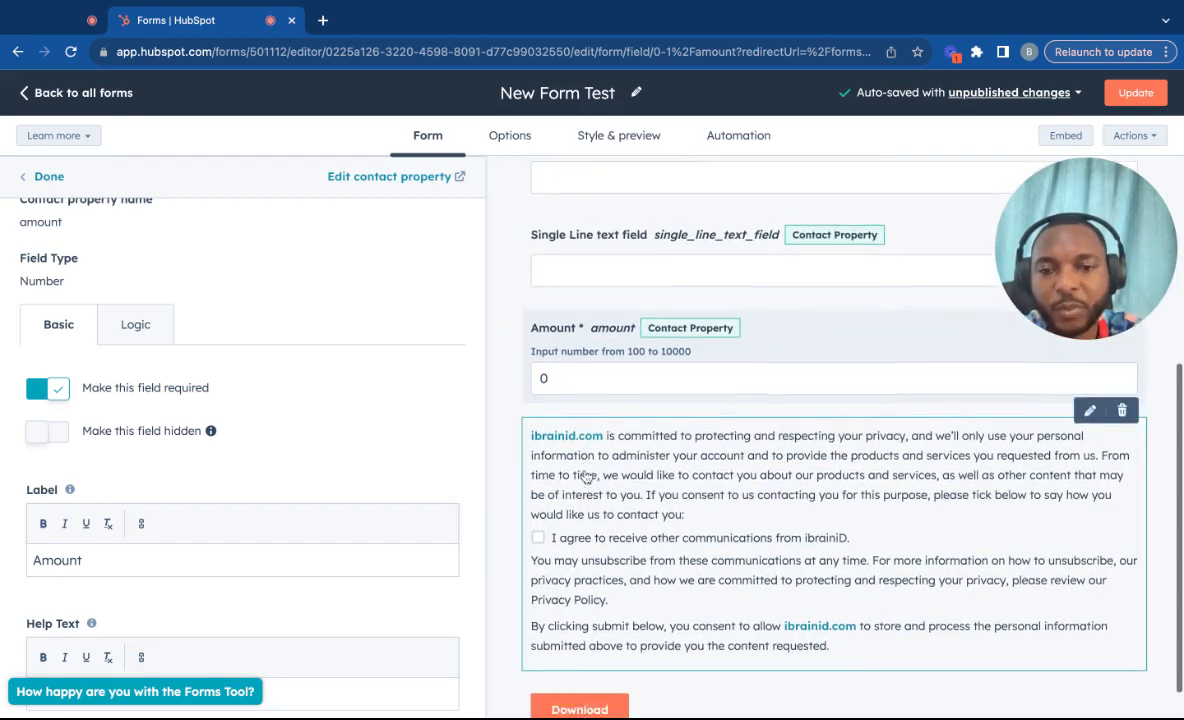
pyautogui.scroll(-1, 586, 477)
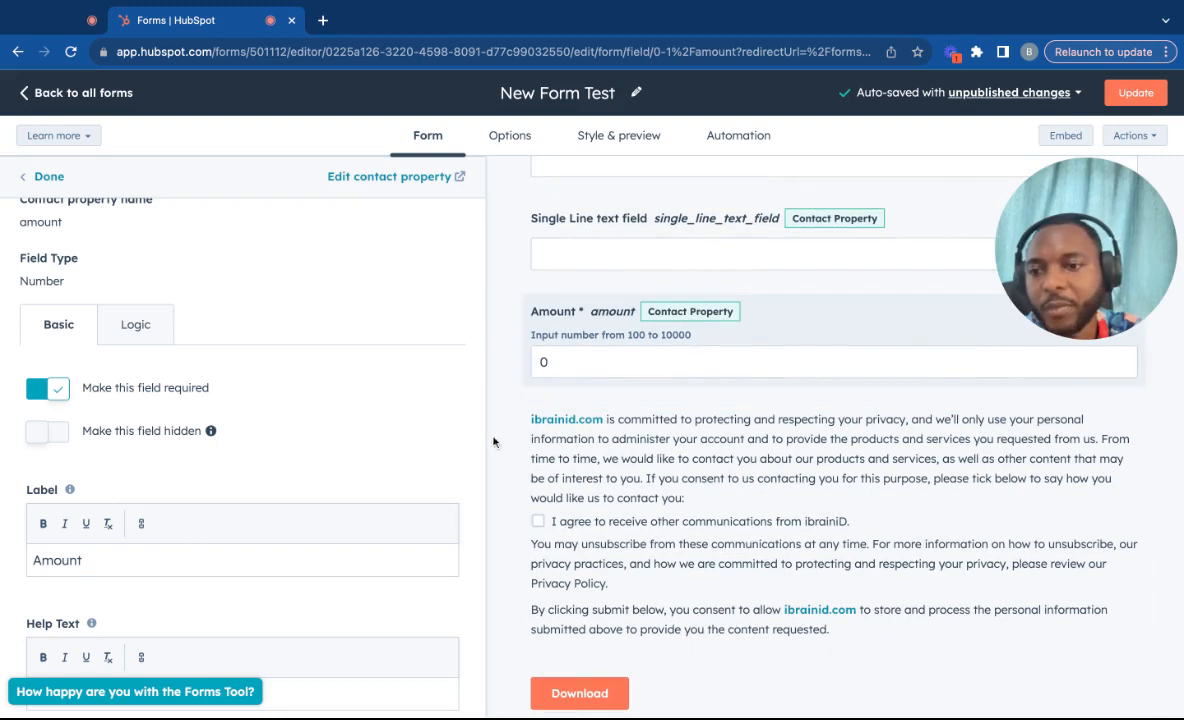
pyautogui.scroll(2, 410, 414)
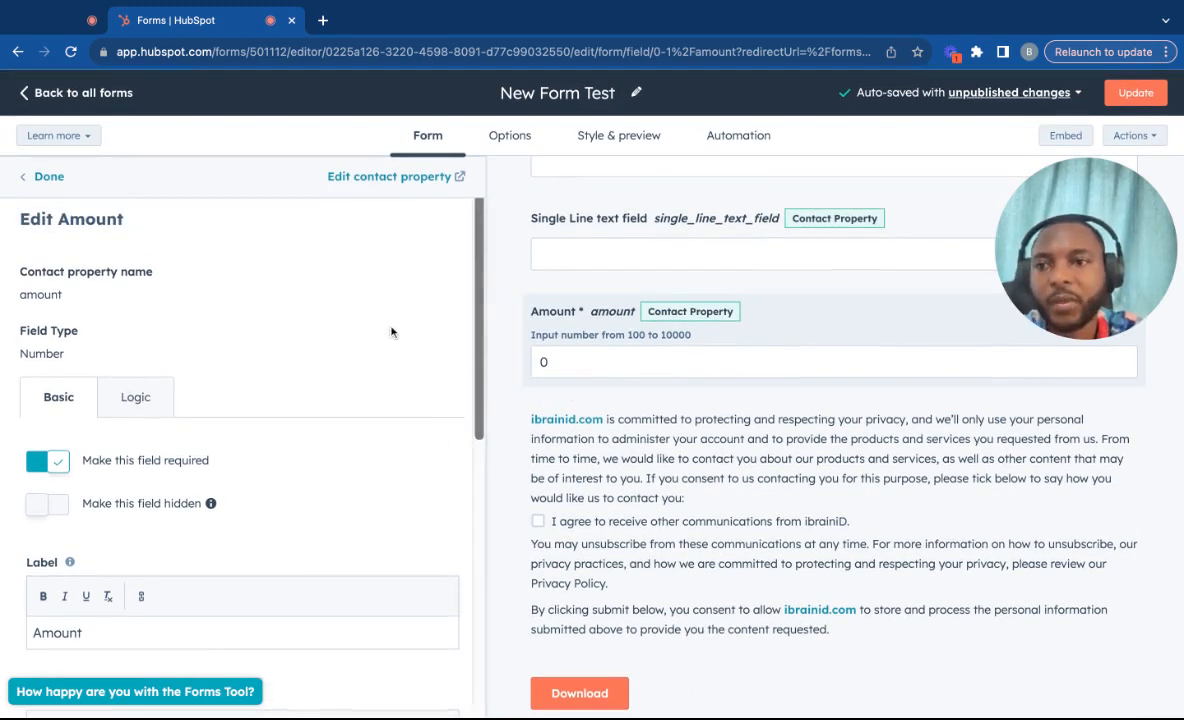
pyautogui.click(50, 177)
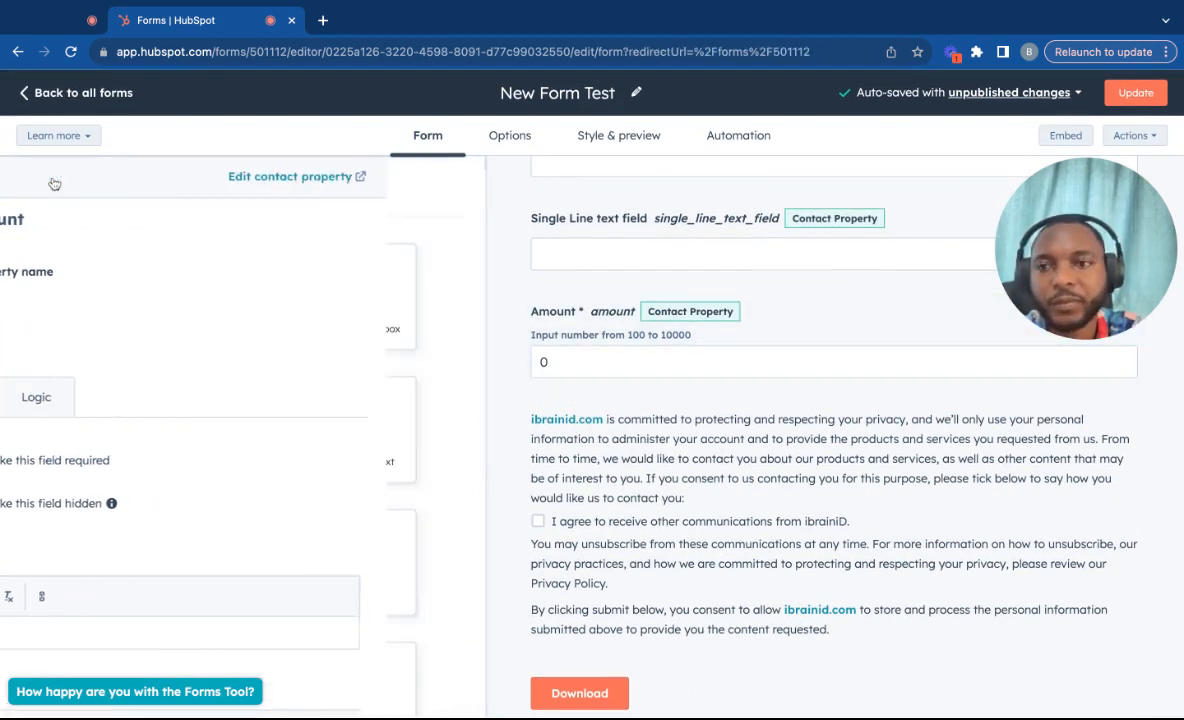
pyautogui.scroll(-1, 155, 295)
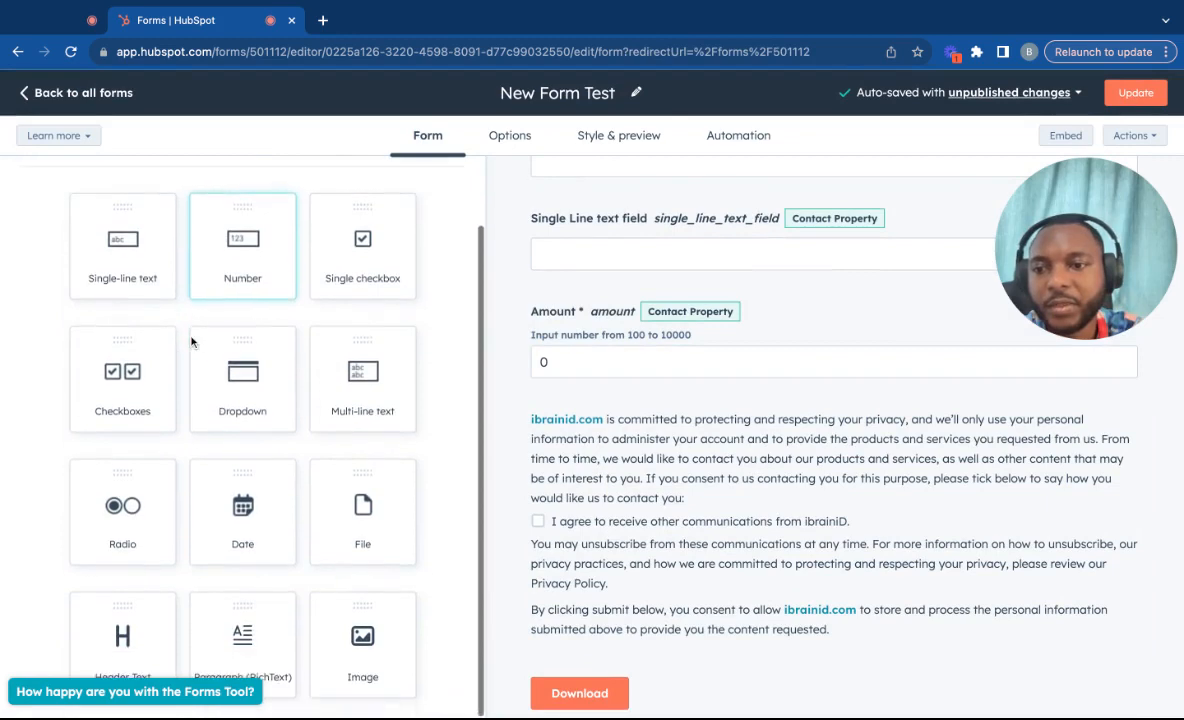
# Start a new checkboxes contact property labelled "Your favourite color" and proceed to its field type options.
pyautogui.click(122, 380)
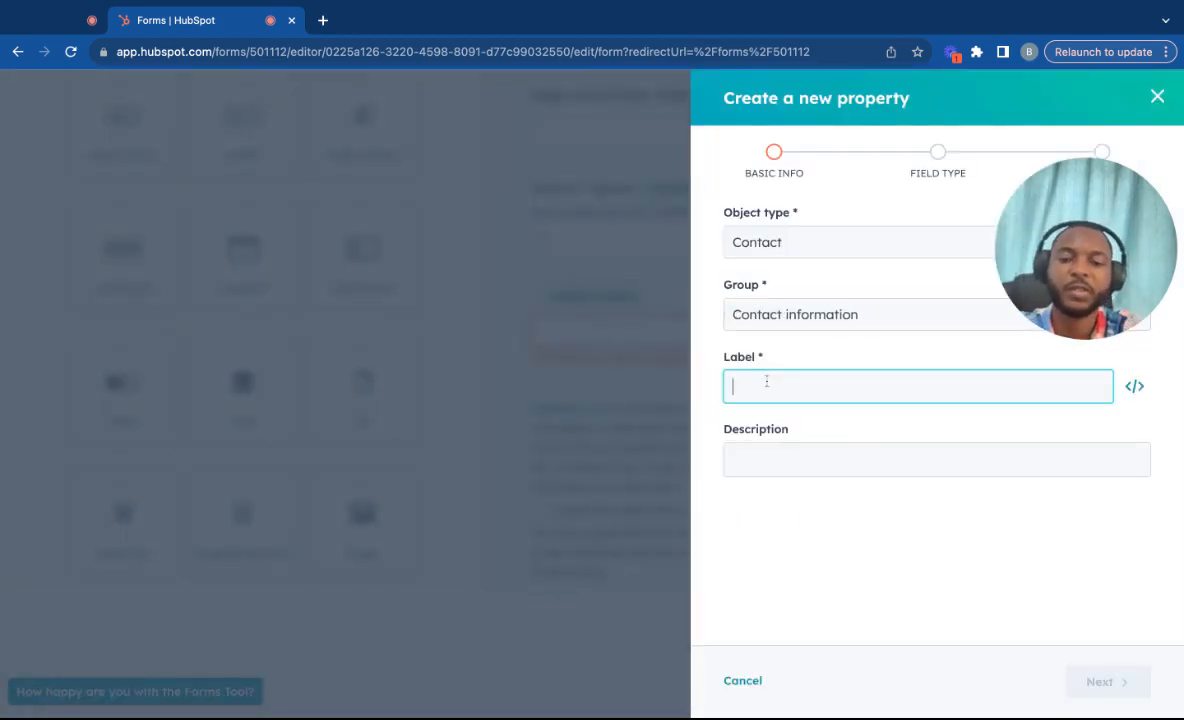
pyautogui.write('Your favo')
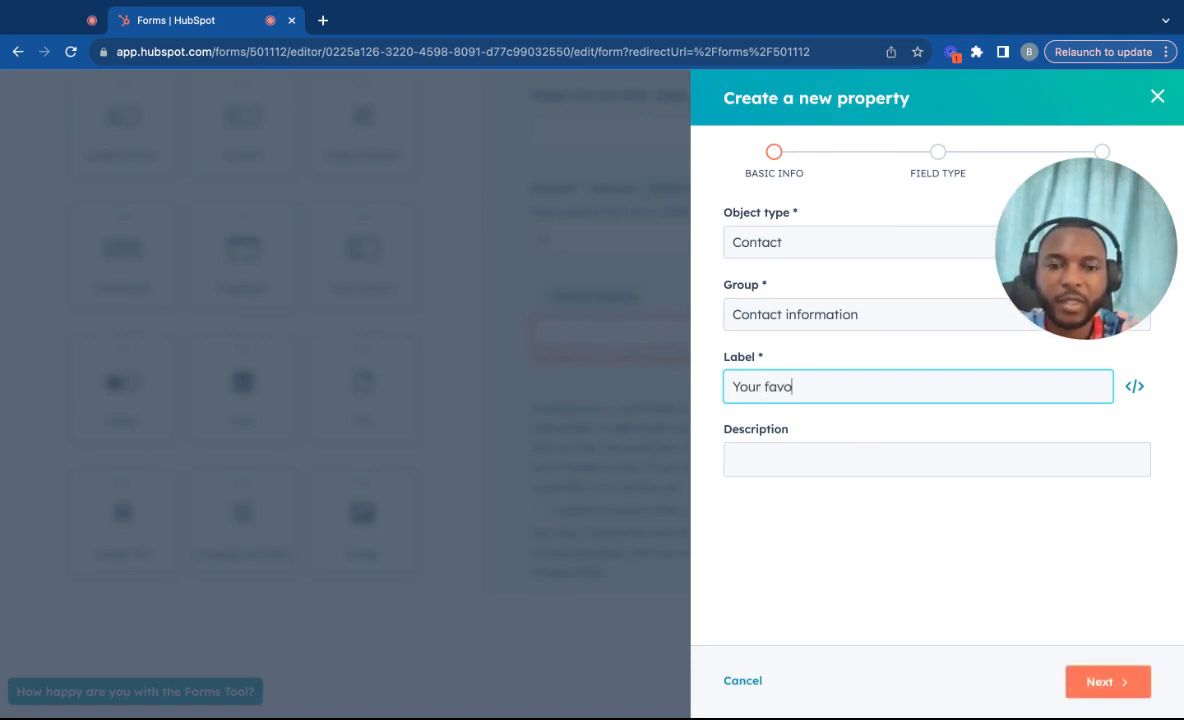
pyautogui.write('urite color')
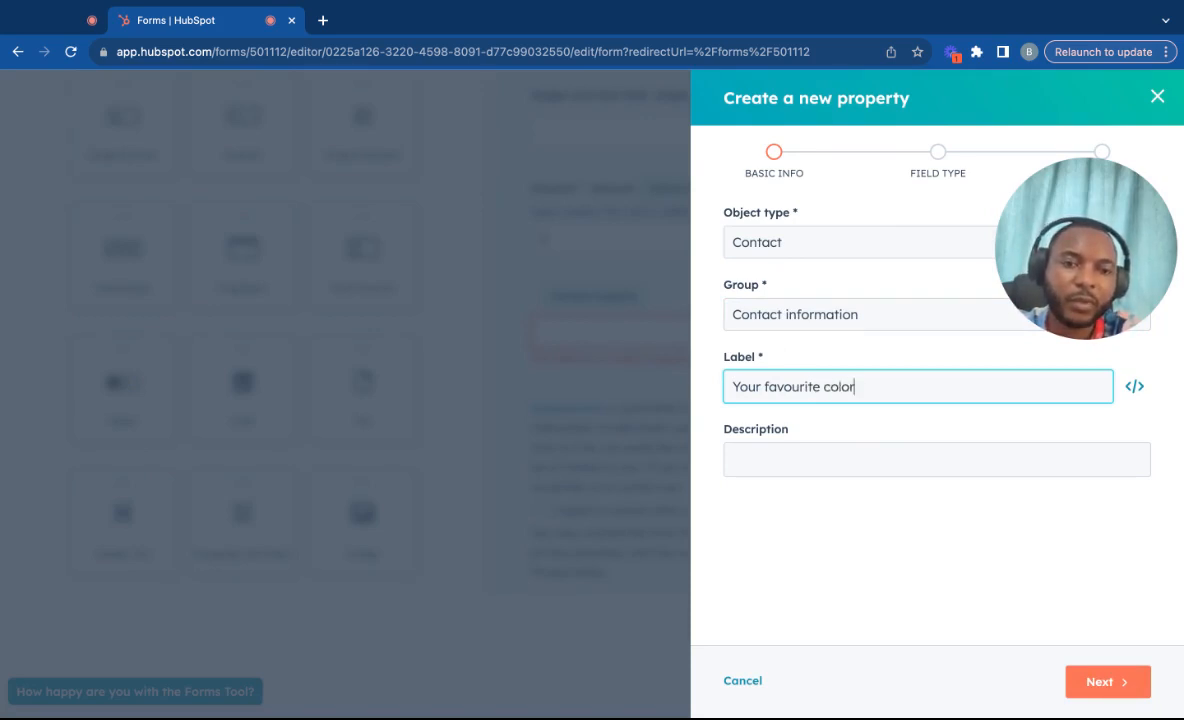
pyautogui.click(1105, 681)
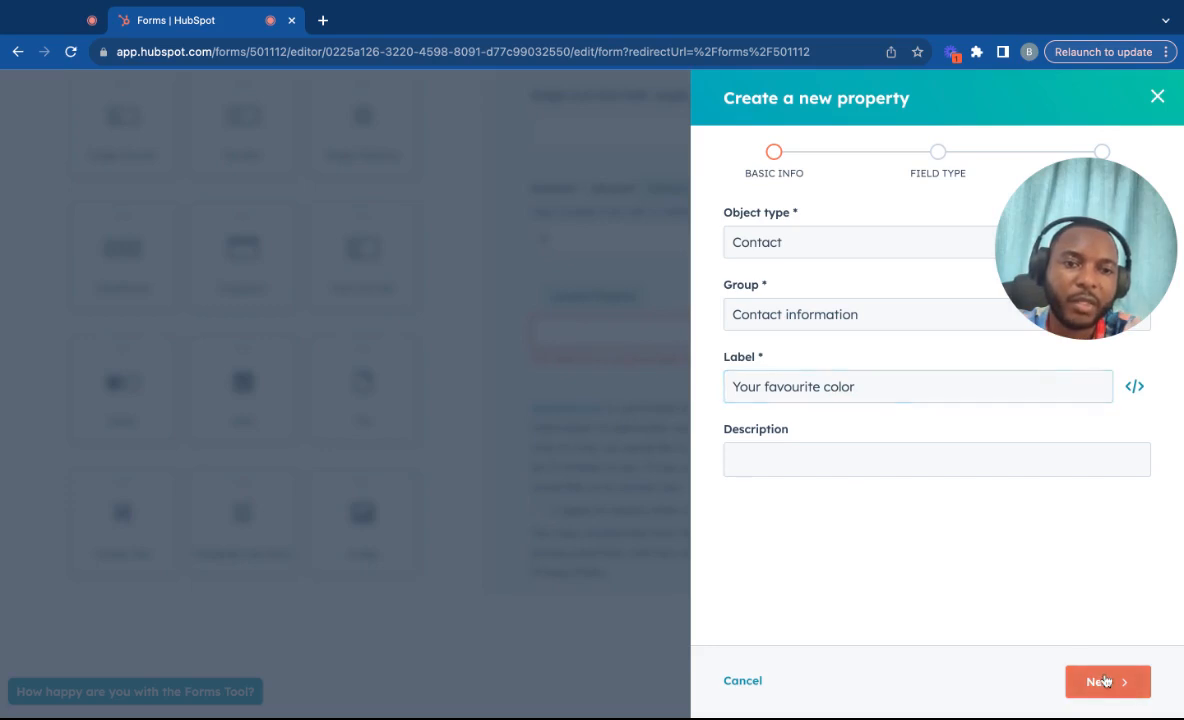
# Add the checkbox options "Red" and "Orange" with matching internal values.
pyautogui.write('Rd')
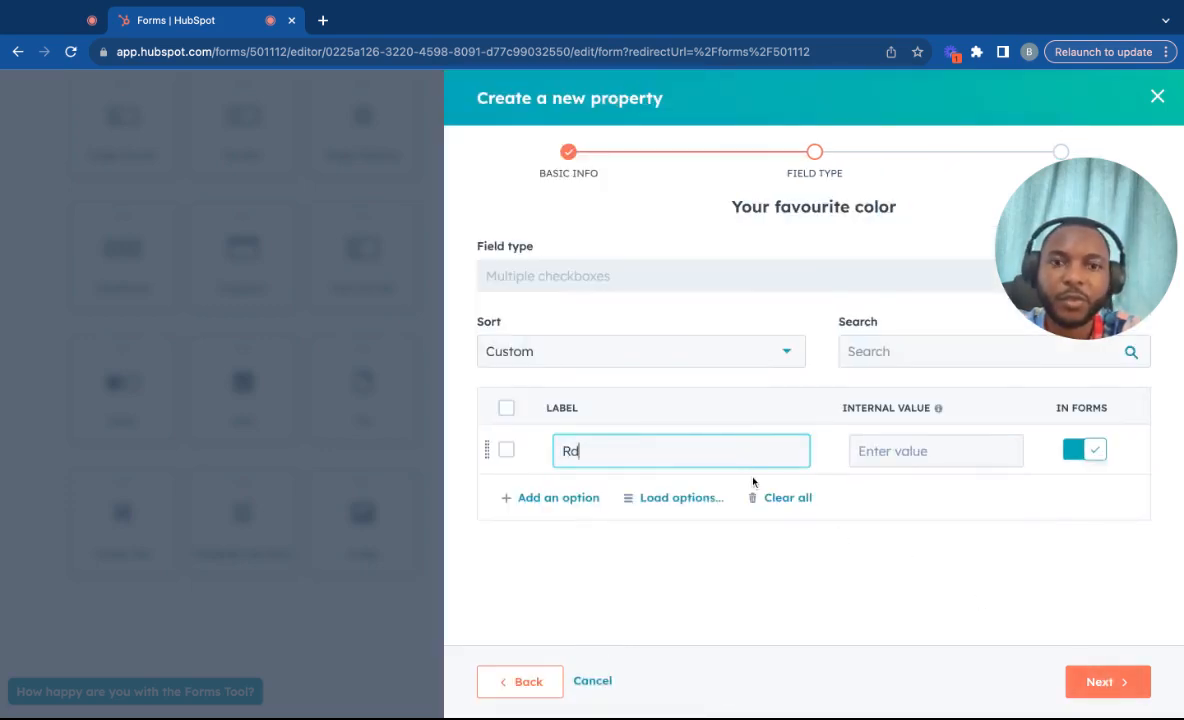
pyautogui.press('BackSpace')
pyautogui.write('ed')
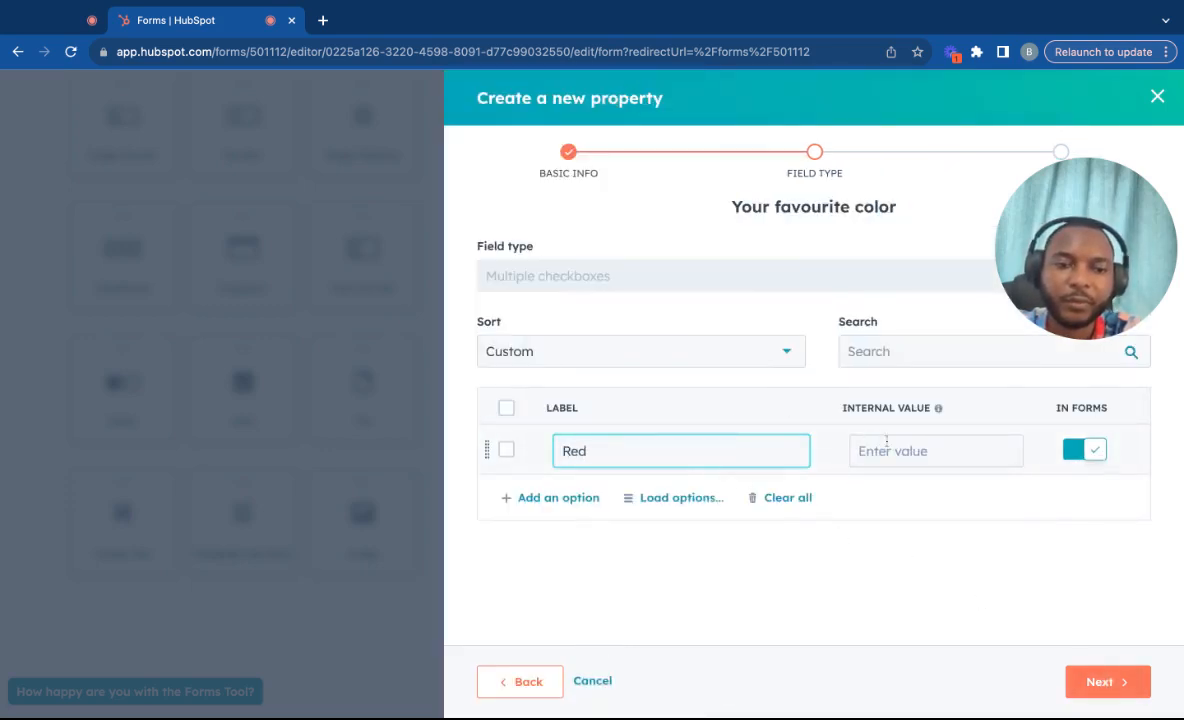
pyautogui.click(880, 450)
pyautogui.click(566, 497)
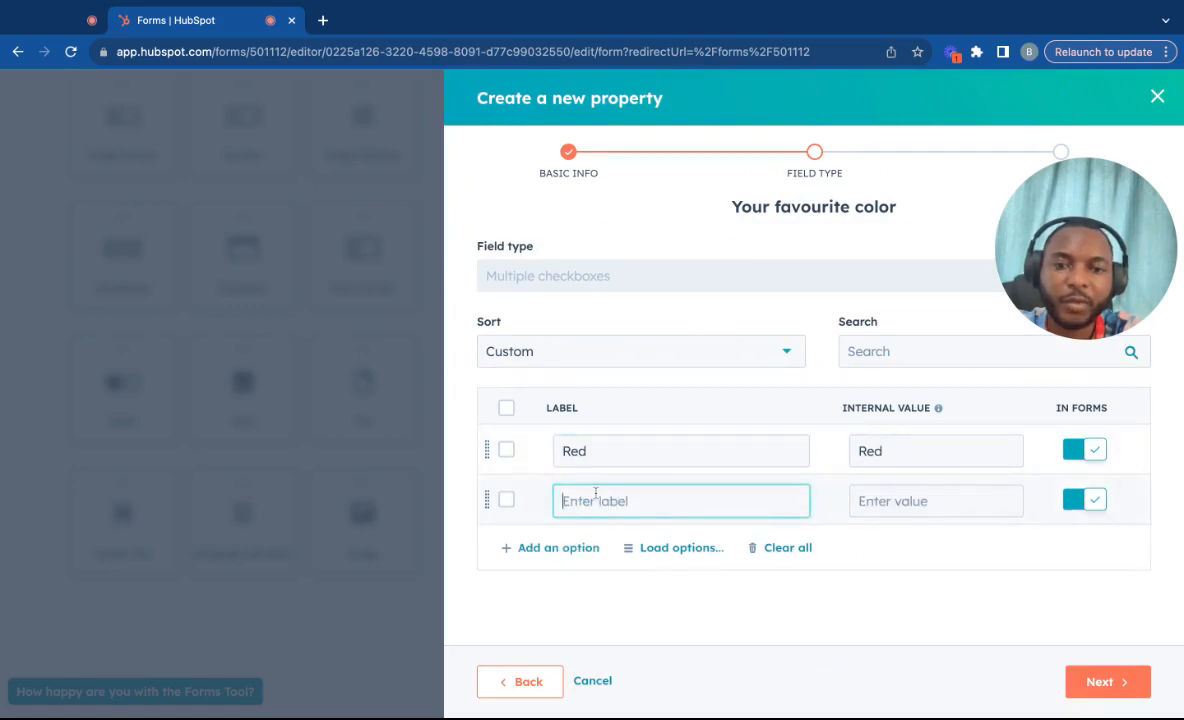
pyautogui.write('Oran')
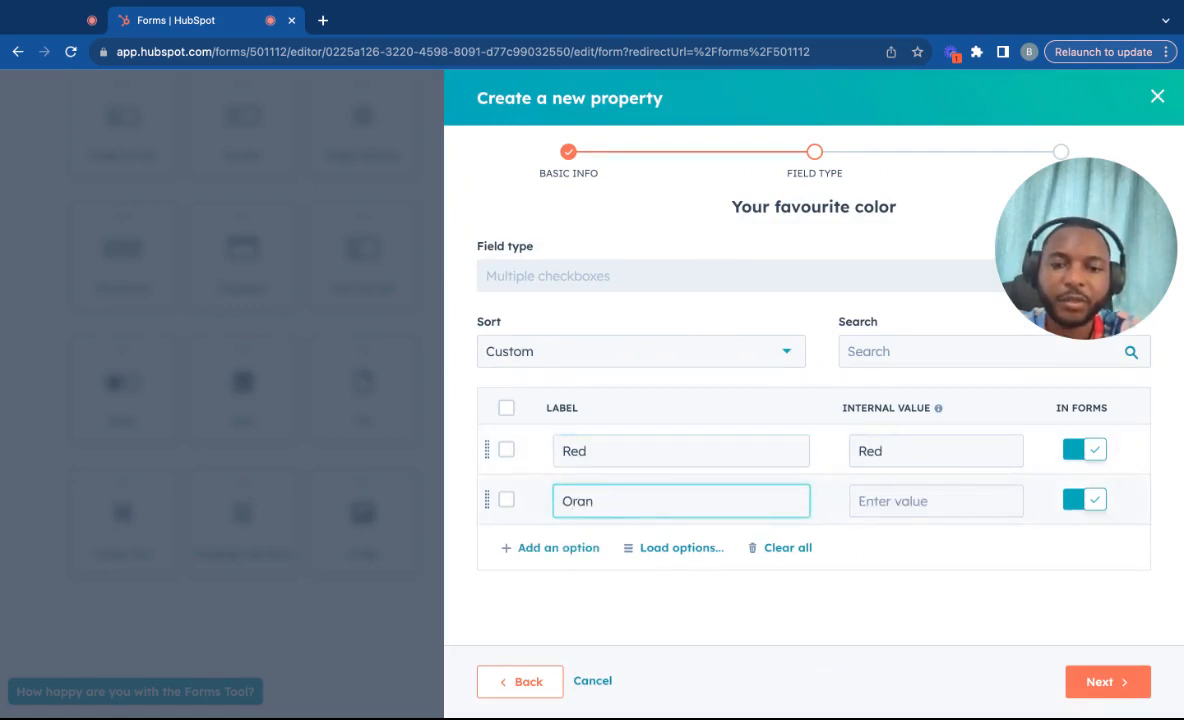
pyautogui.write('ge')
pyautogui.click(893, 566)
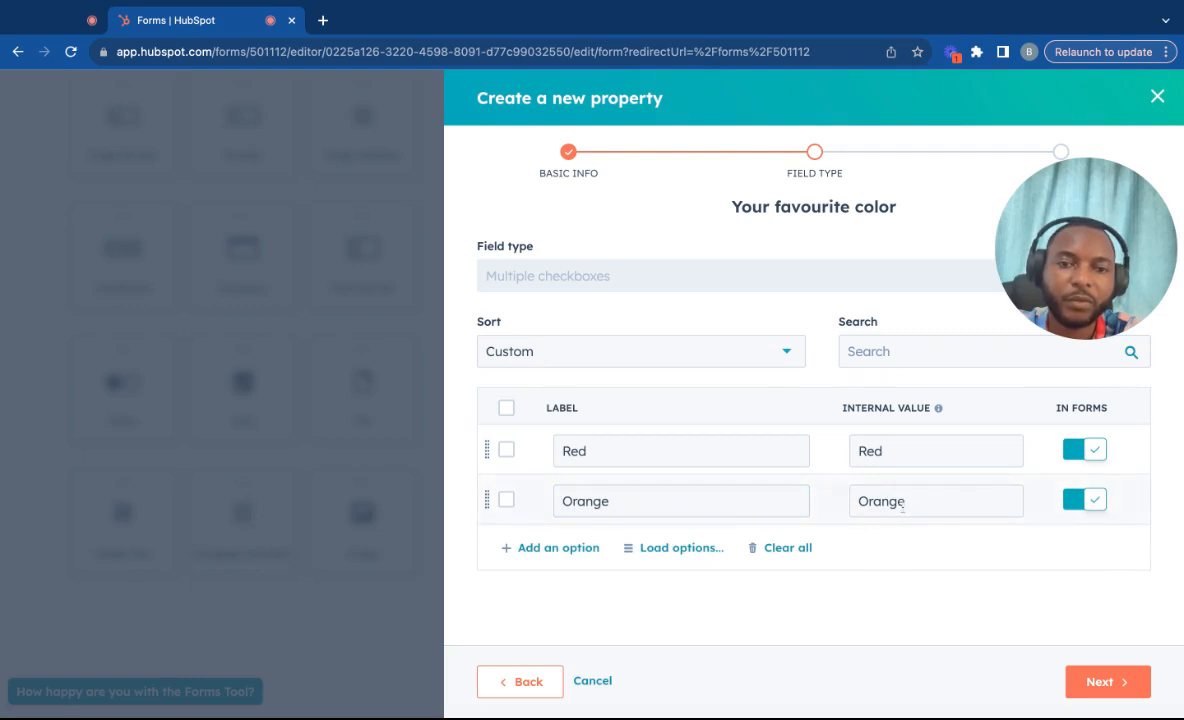
# Look through the predefined option sets that can be loaded into the checkboxes field, then close the list without loading any.
pyautogui.click(690, 548)
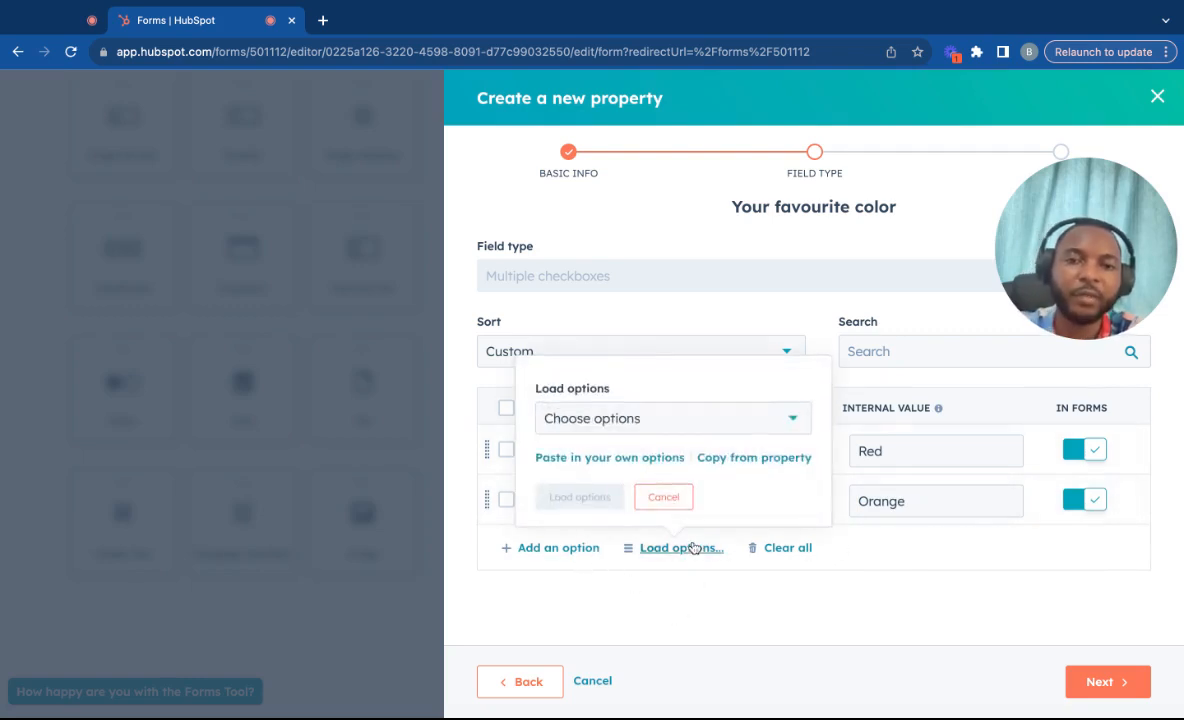
pyautogui.click(652, 421)
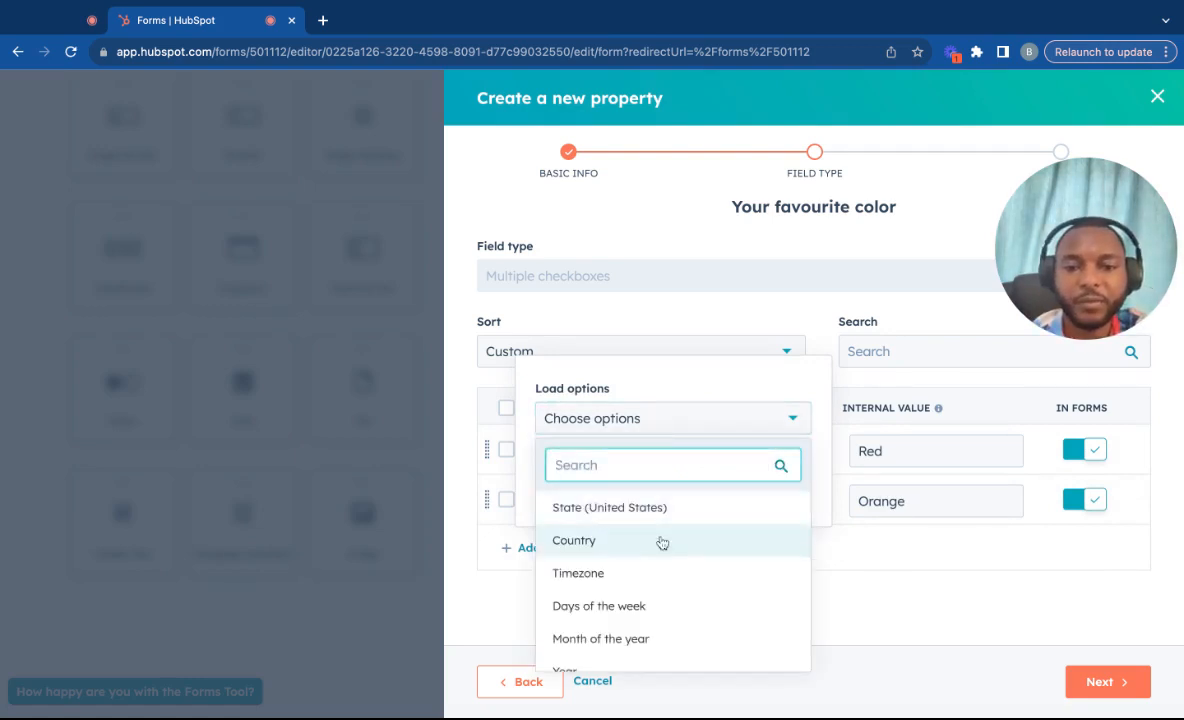
pyautogui.scroll(-5, 662, 543)
pyautogui.scroll(3, 662, 545)
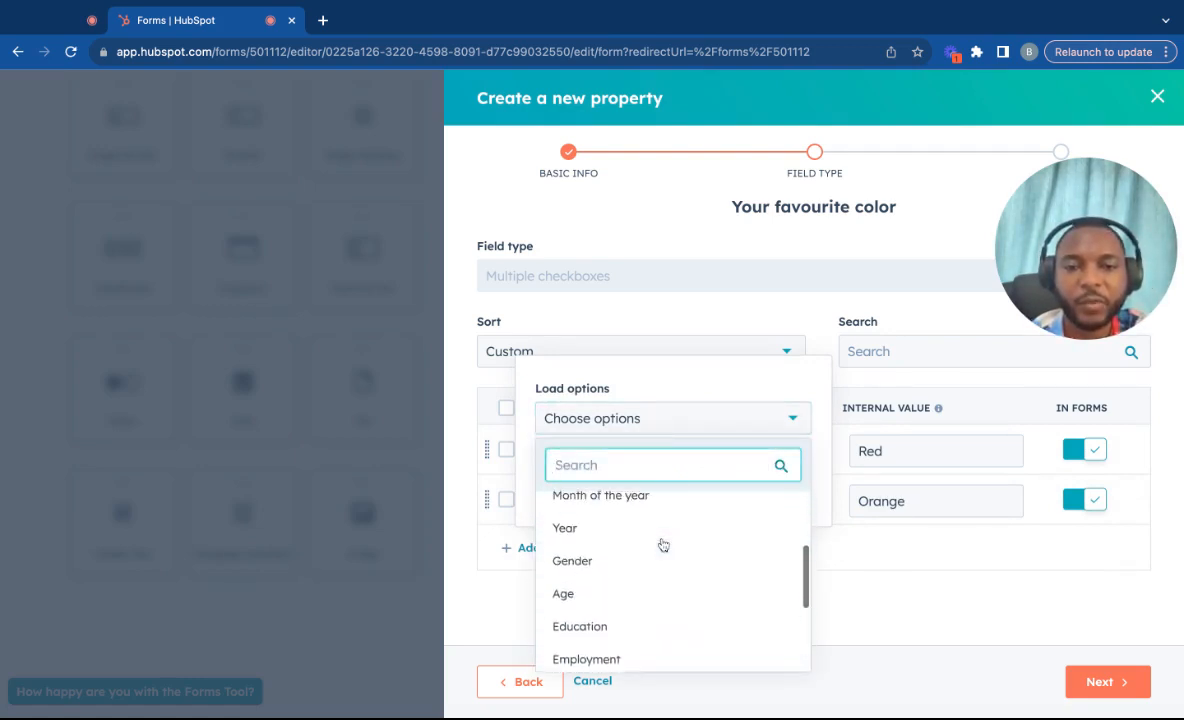
pyautogui.scroll(4, 662, 545)
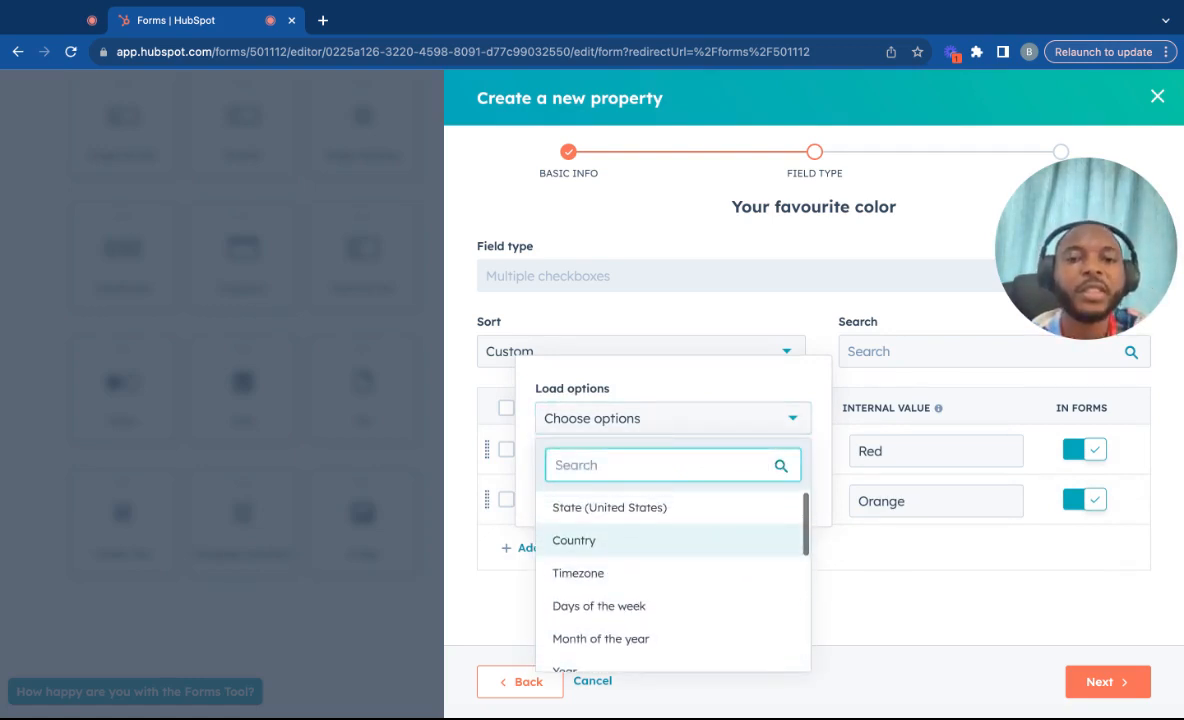
pyautogui.scroll(-4, 662, 545)
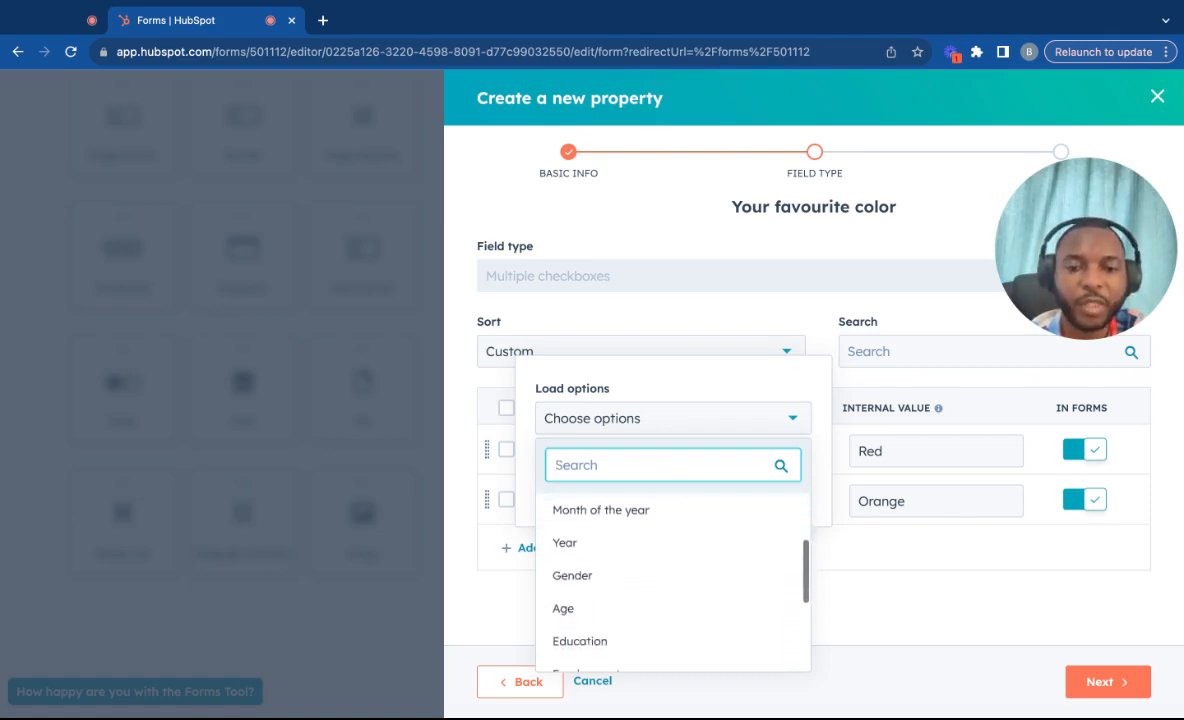
pyautogui.scroll(-5, 662, 545)
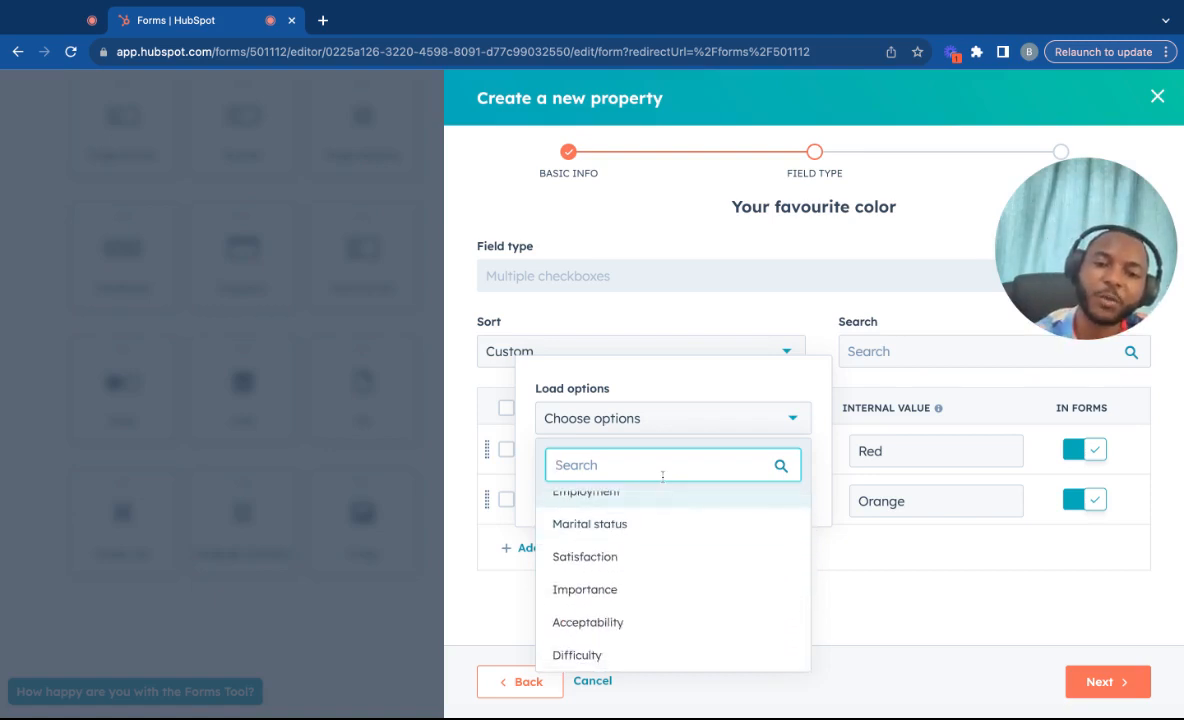
pyautogui.scroll(5, 671, 561)
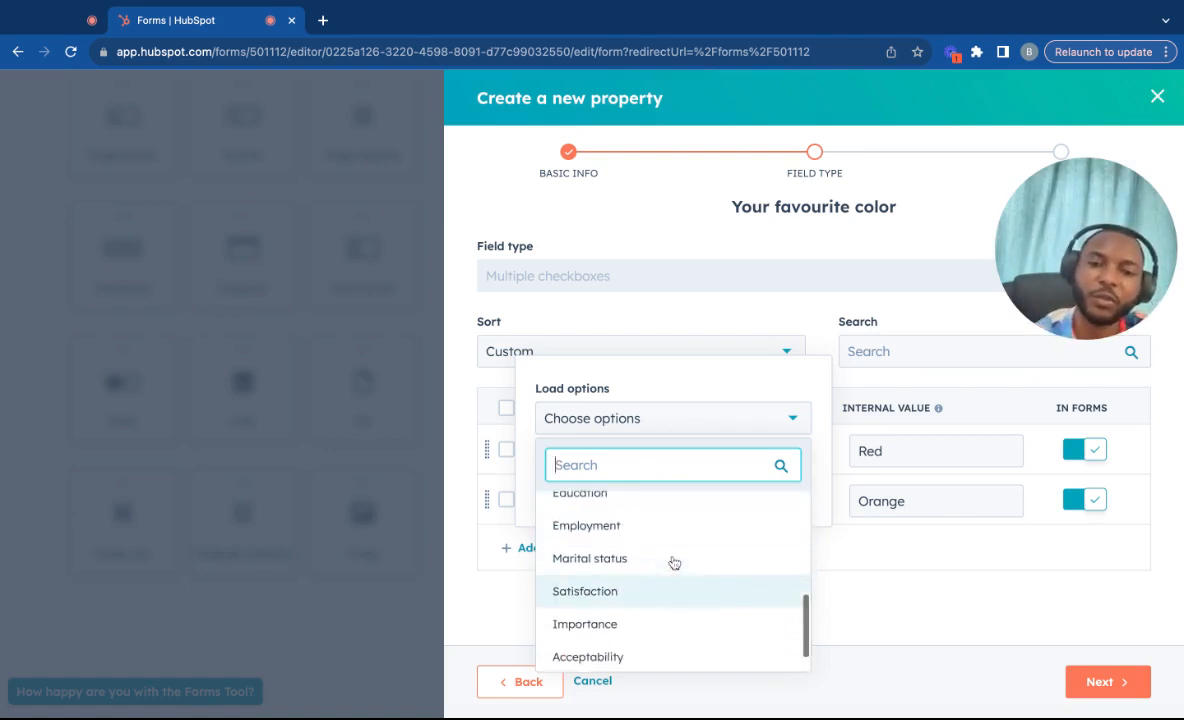
pyautogui.click(703, 310)
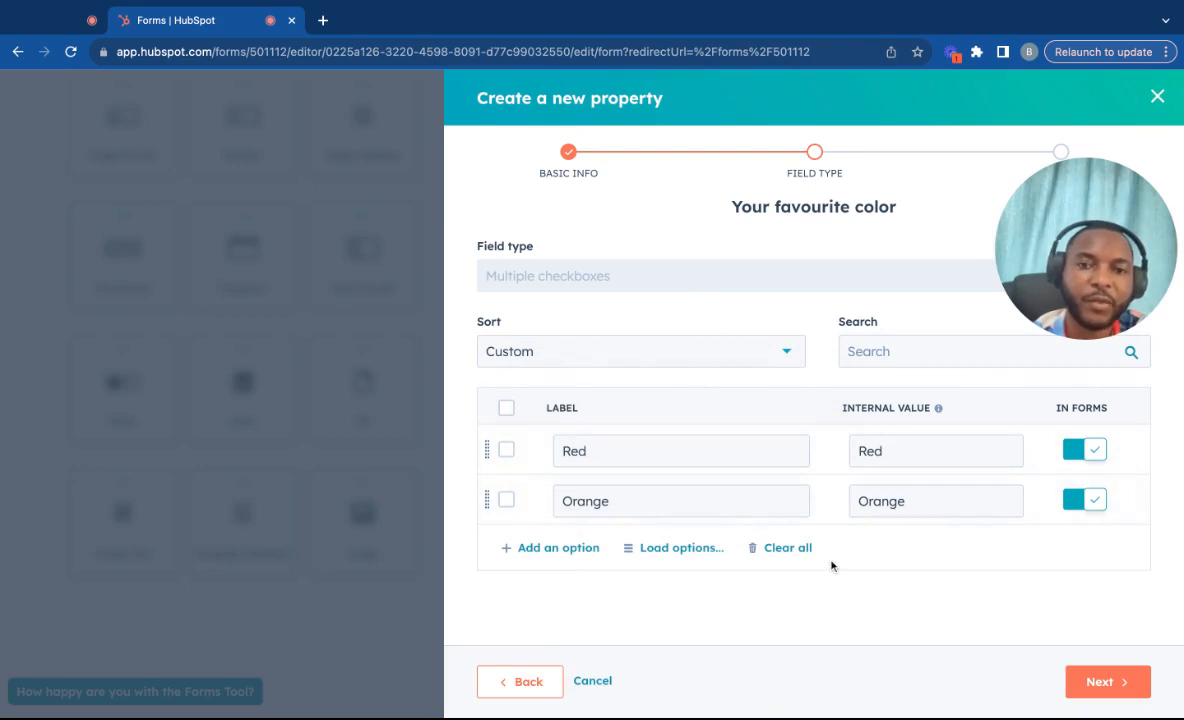
# Create the "Your favourite color" checkboxes field, then finish editing it and return to the list of field types.
pyautogui.click(1090, 684)
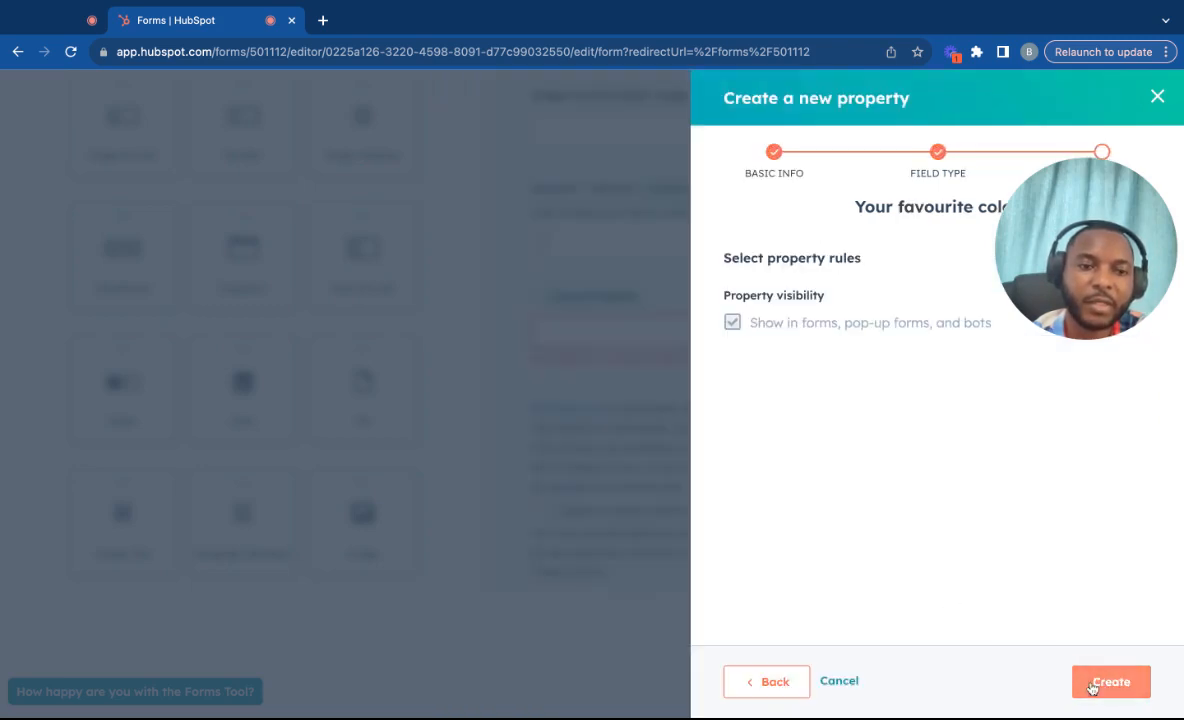
pyautogui.click(1110, 682)
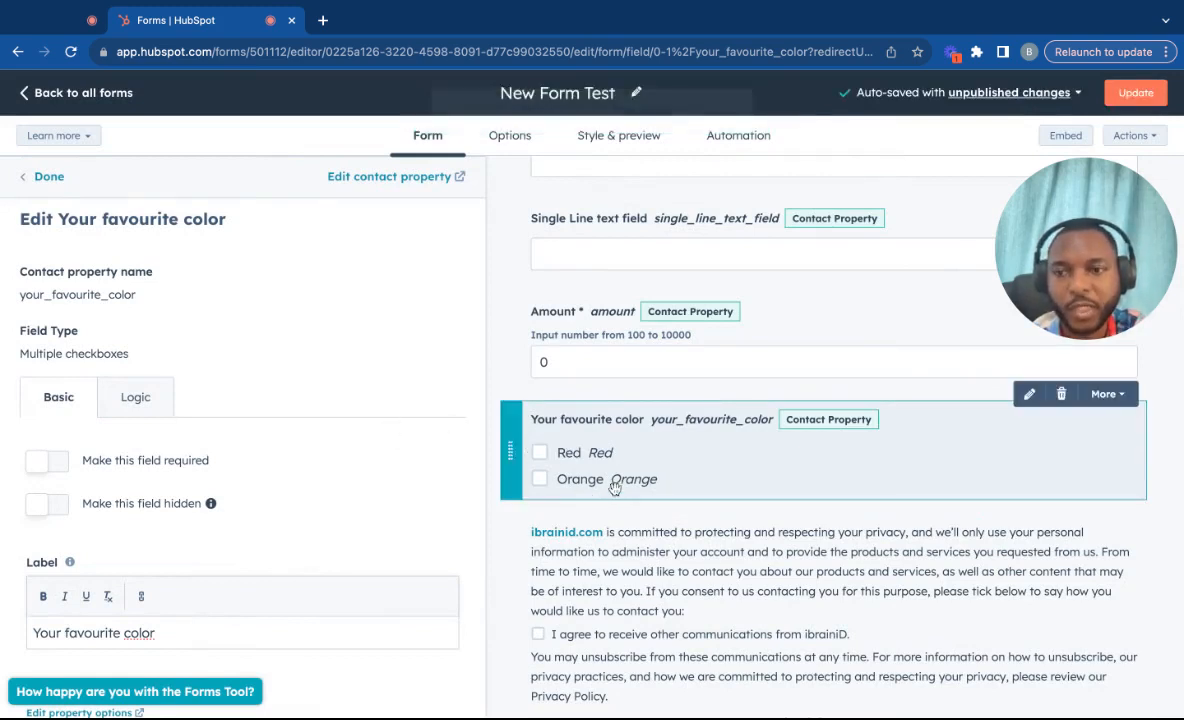
pyautogui.scroll(-1, 463, 470)
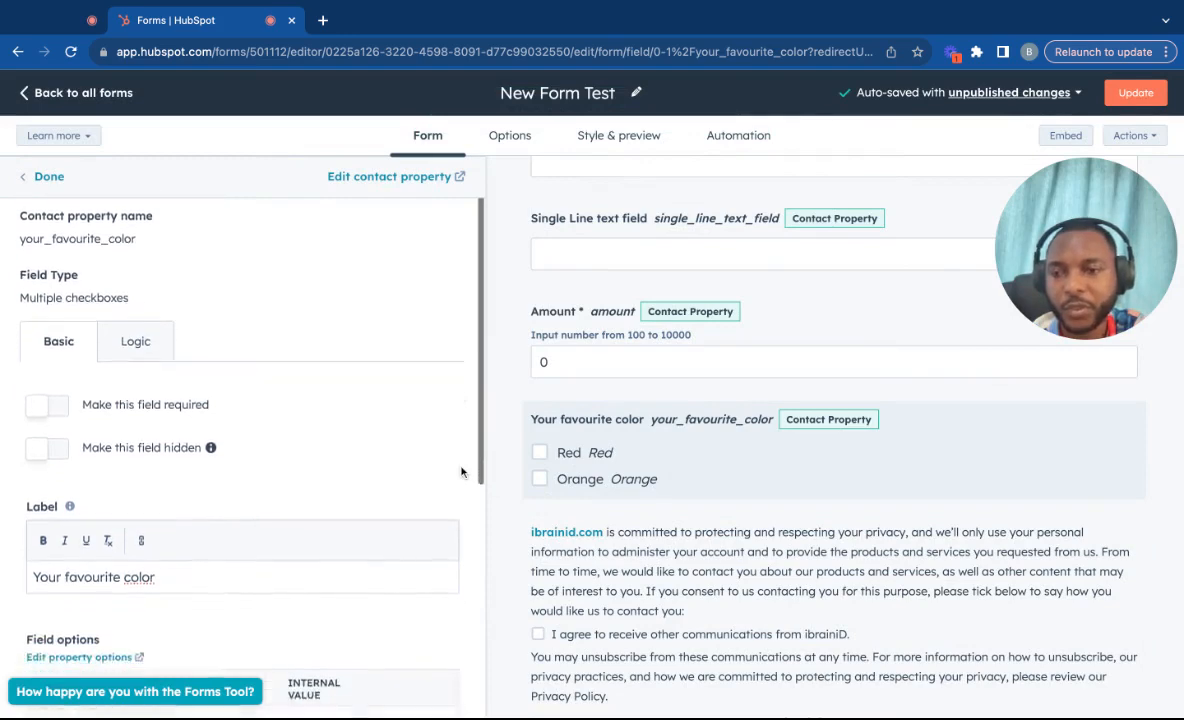
pyautogui.scroll(-2, 461, 471)
pyautogui.scroll(3, 263, 258)
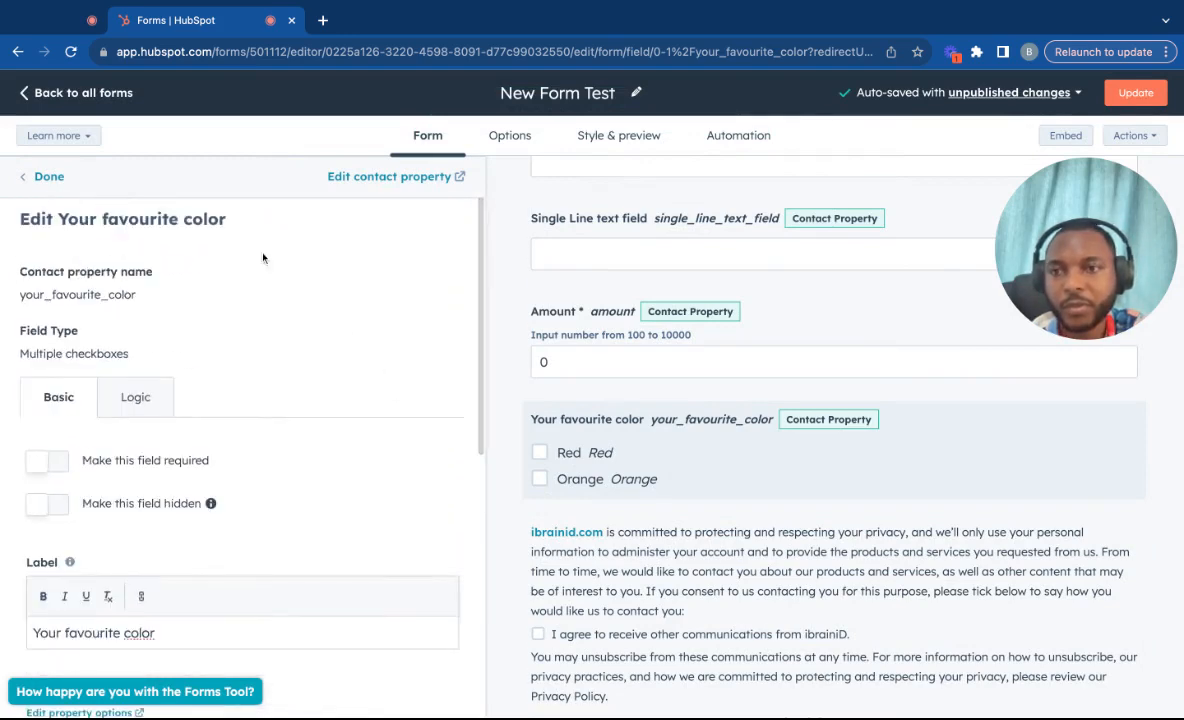
pyautogui.click(48, 176)
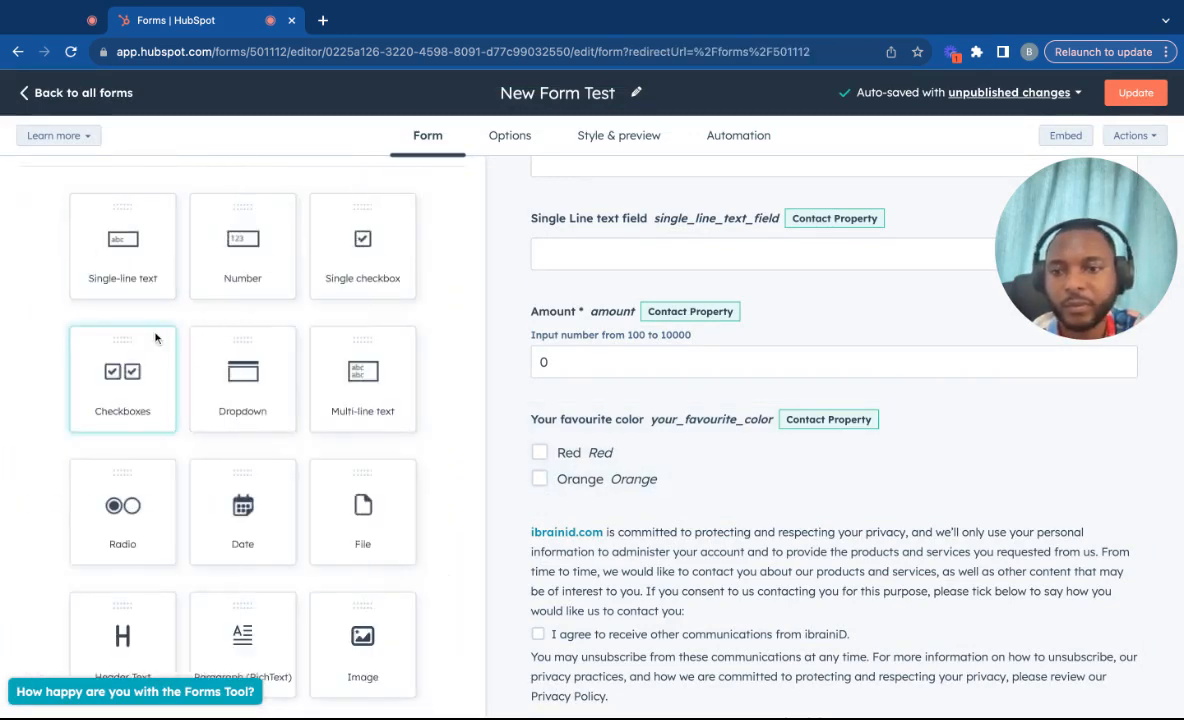
# Start a new dropdown contact property labelled "Your favourite food" and proceed to its field type options.
pyautogui.click(243, 389)
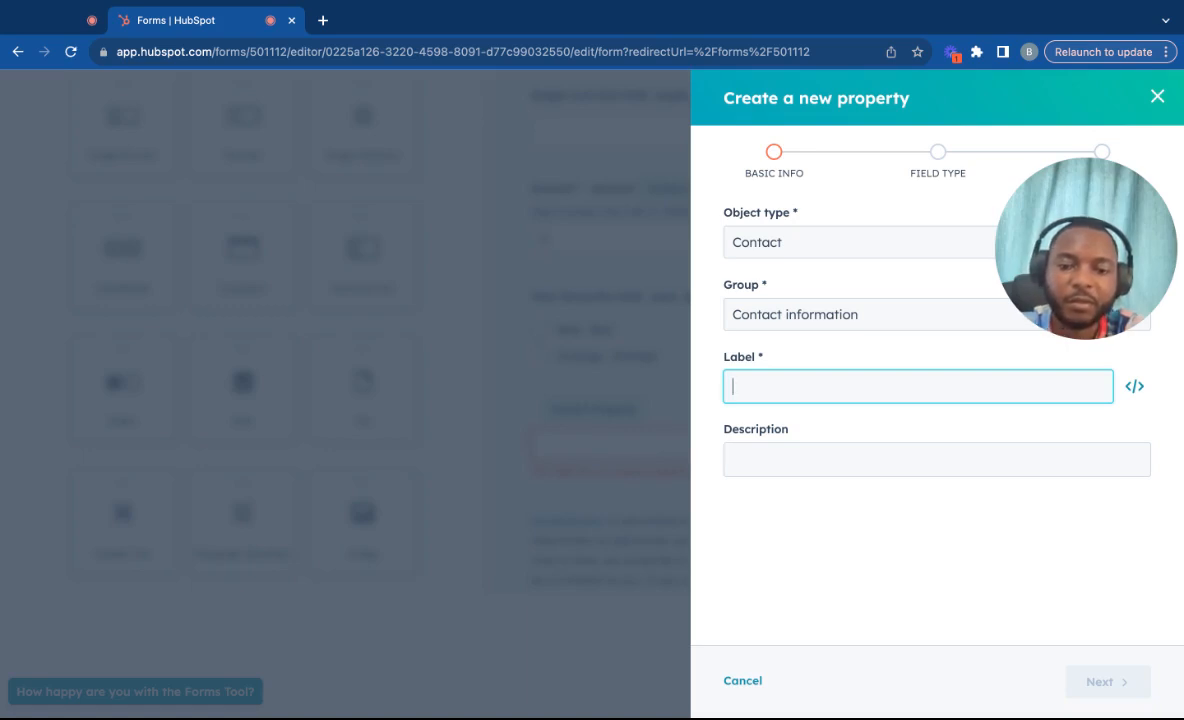
pyautogui.write('Your ')
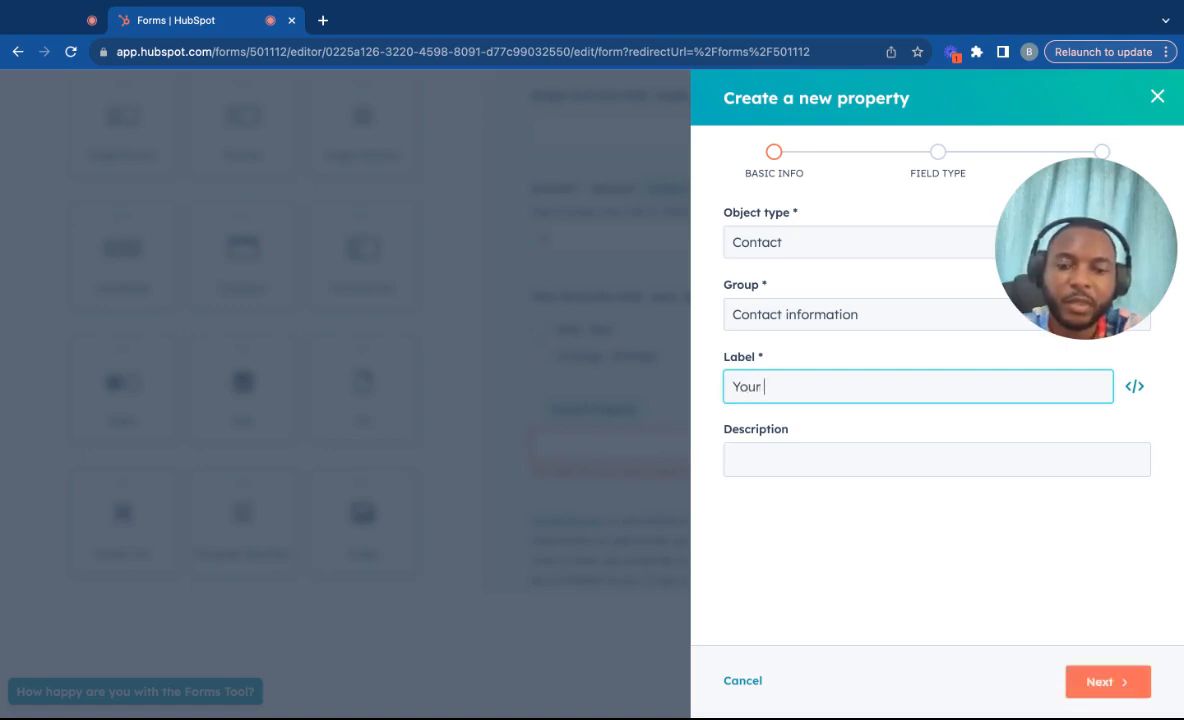
pyautogui.write('fab')
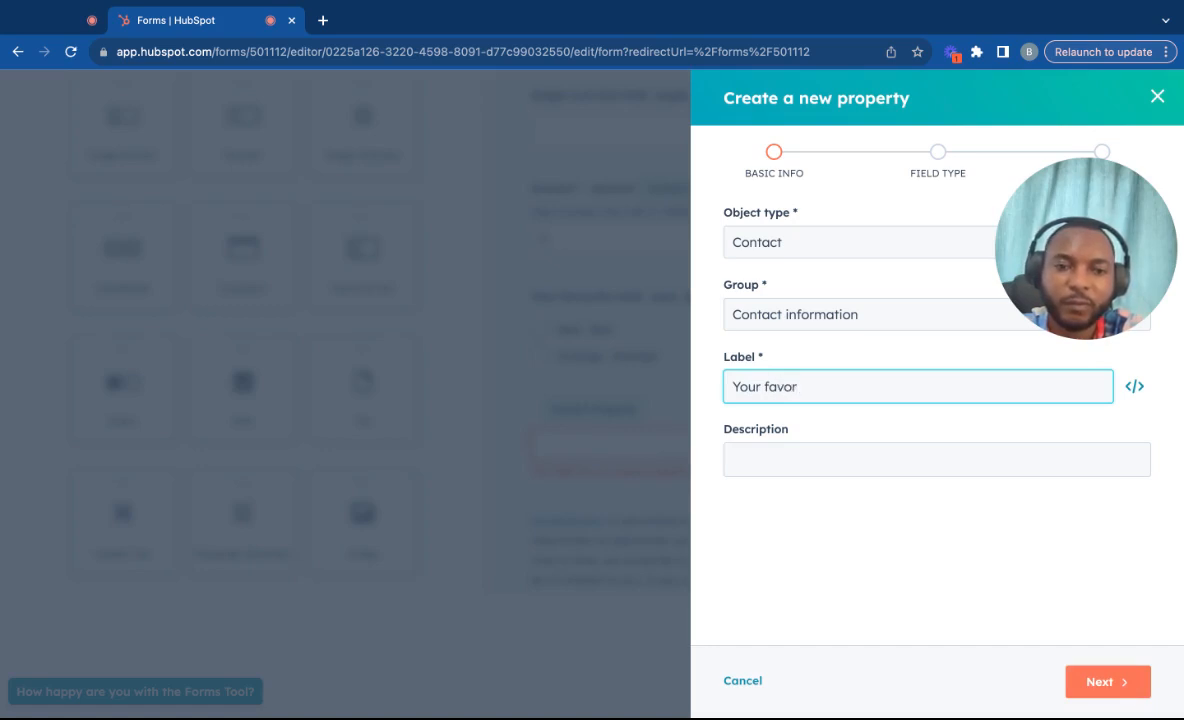
pyautogui.write('o')
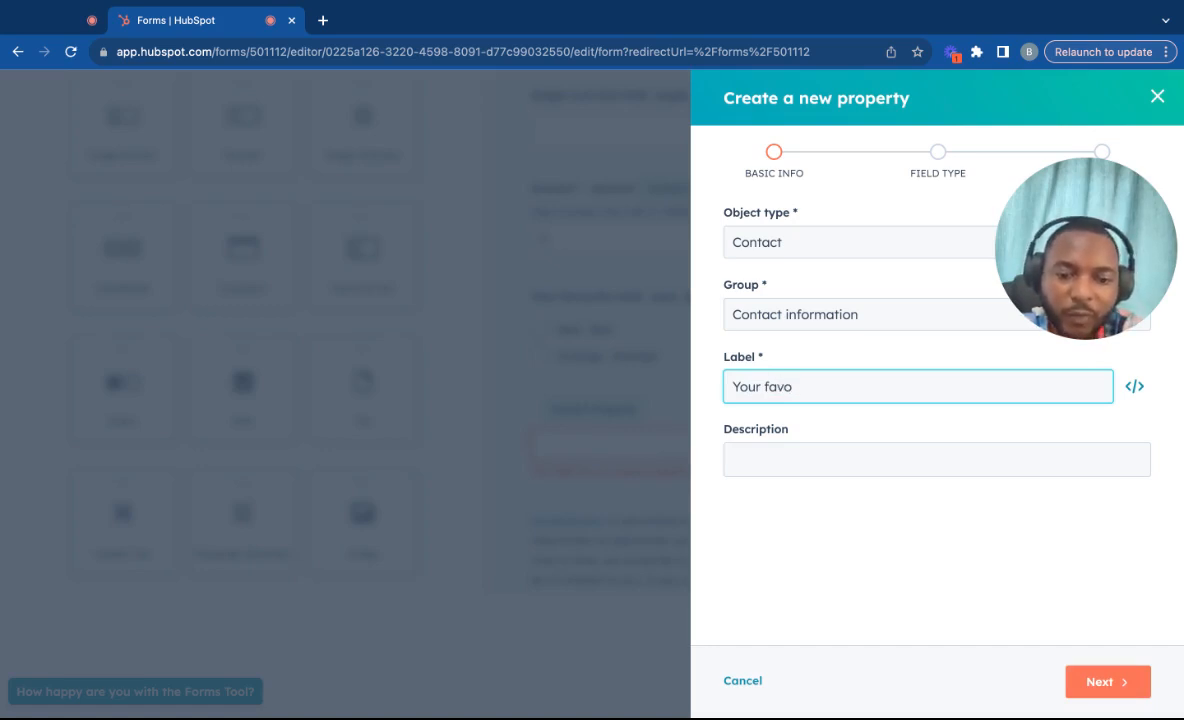
pyautogui.write('rurite food')
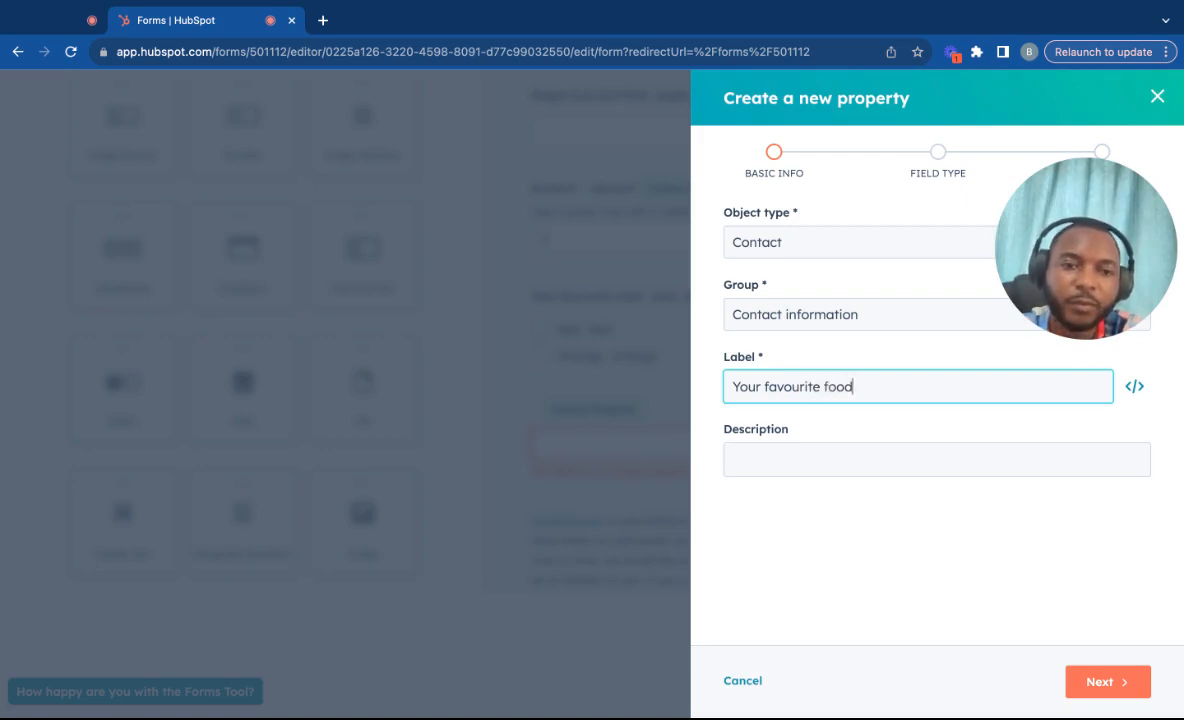
pyautogui.click(1097, 683)
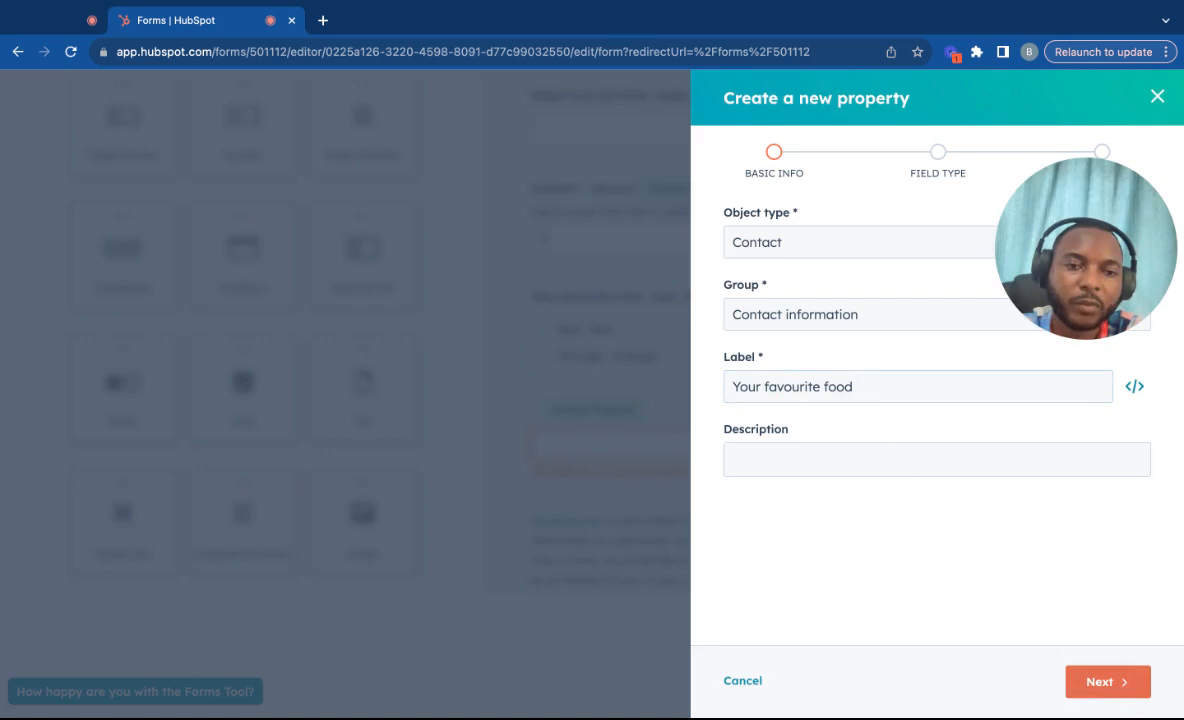
pyautogui.click(791, 358)
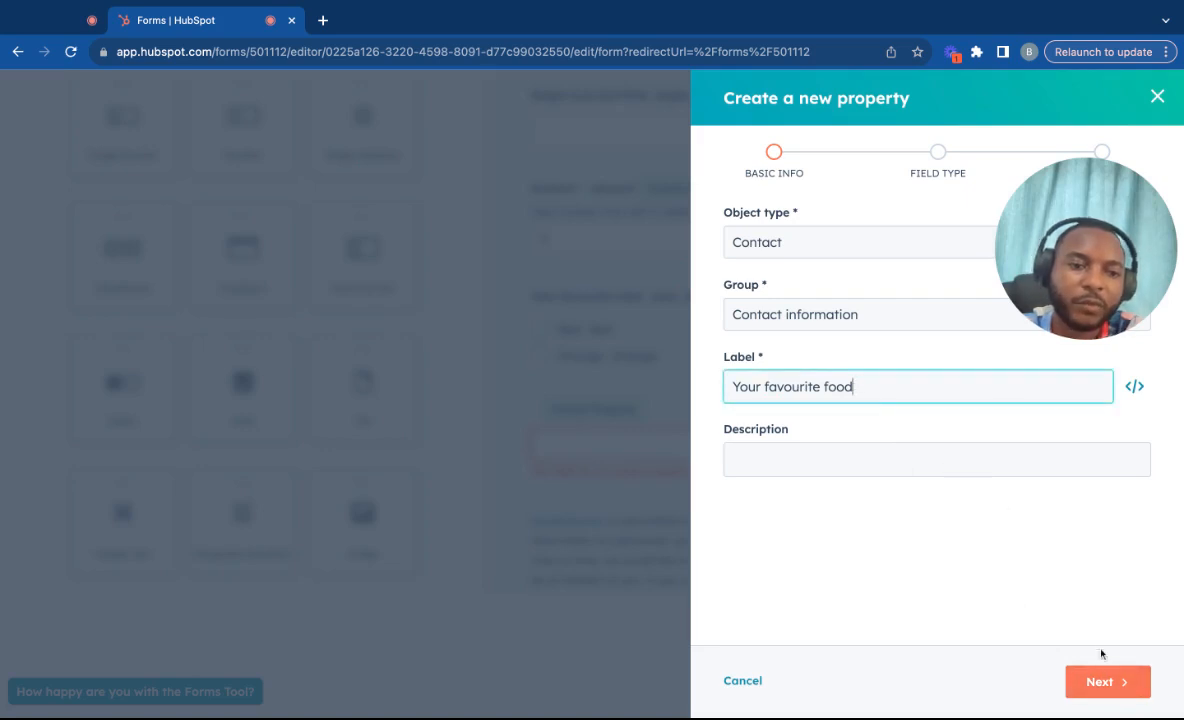
pyautogui.click(1101, 681)
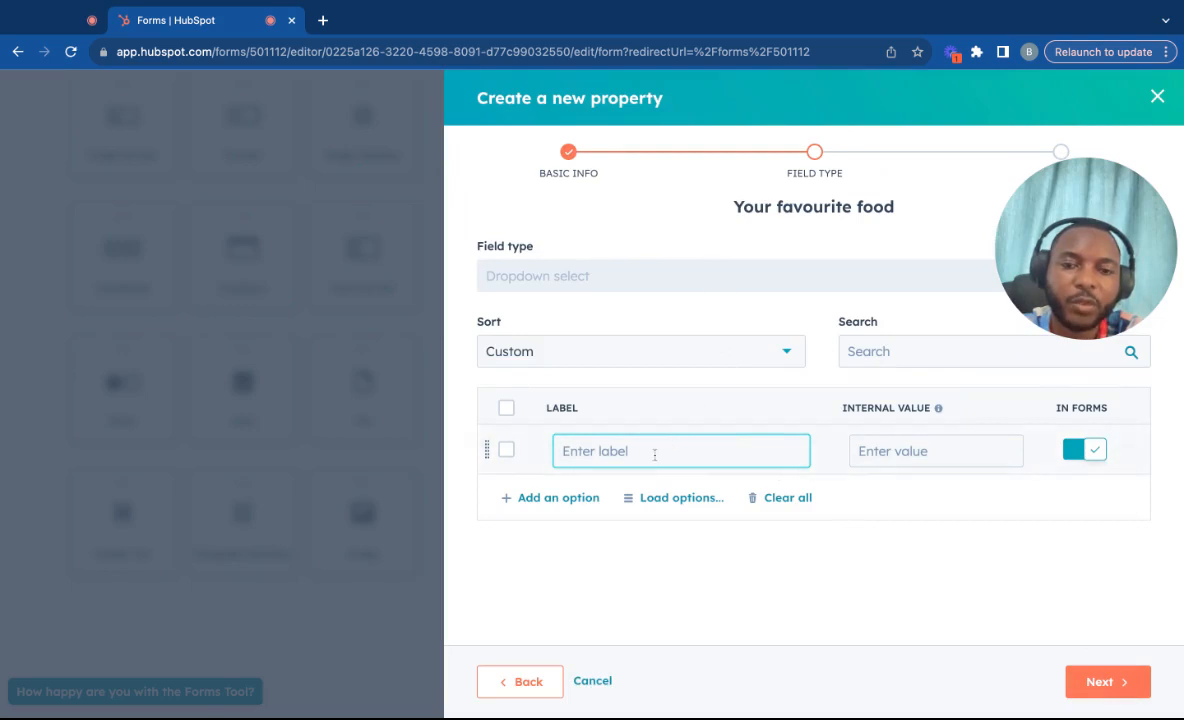
# Add the dropdown options "Food 1" and "Food 2" and create the "Your favourite food" property.
pyautogui.doubleClick(603, 549)
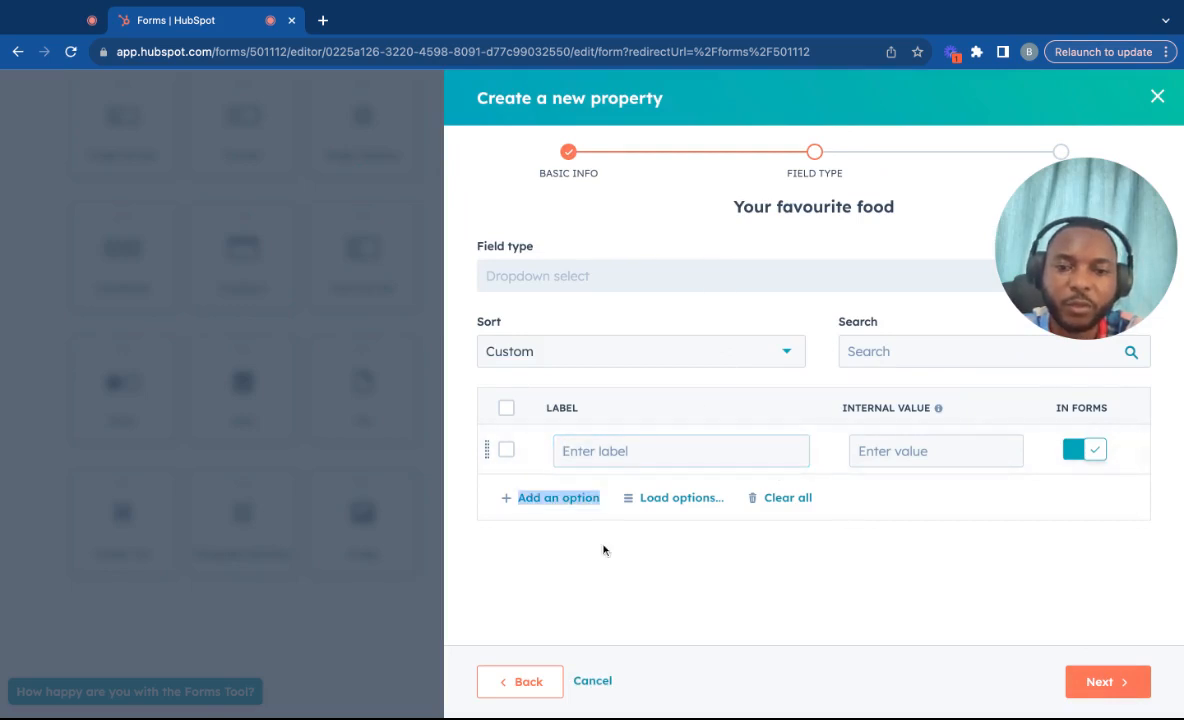
pyautogui.click(598, 448)
pyautogui.write('Food 1')
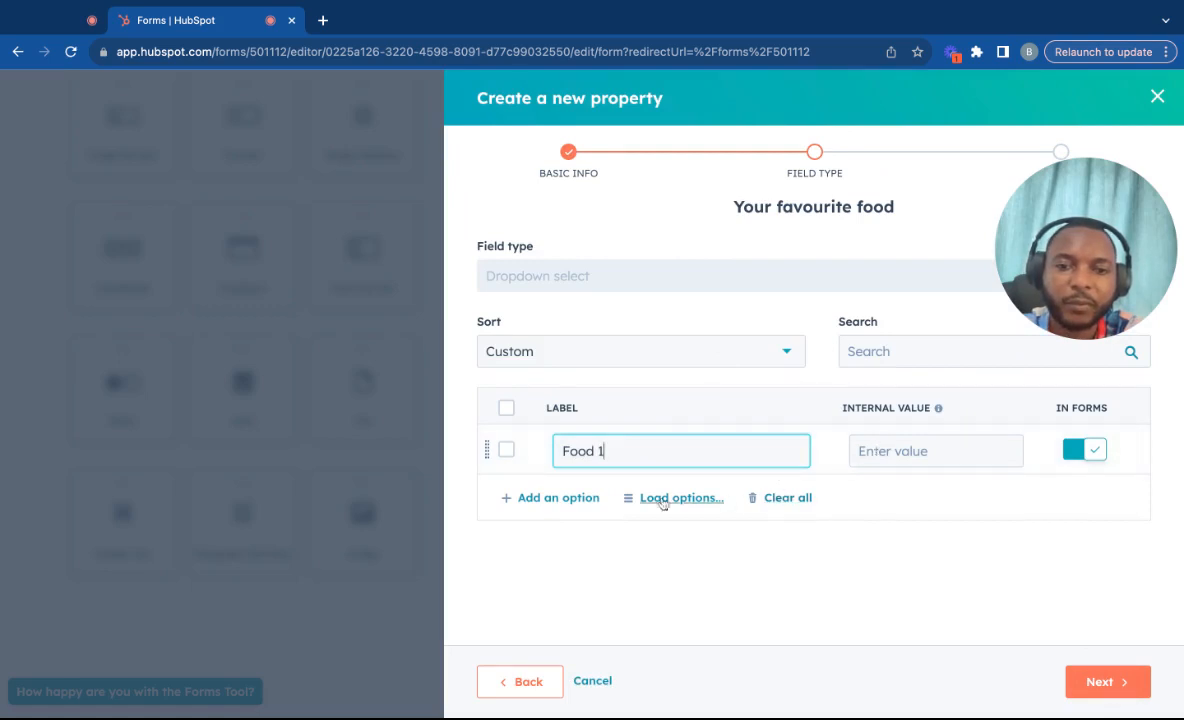
pyautogui.click(584, 497)
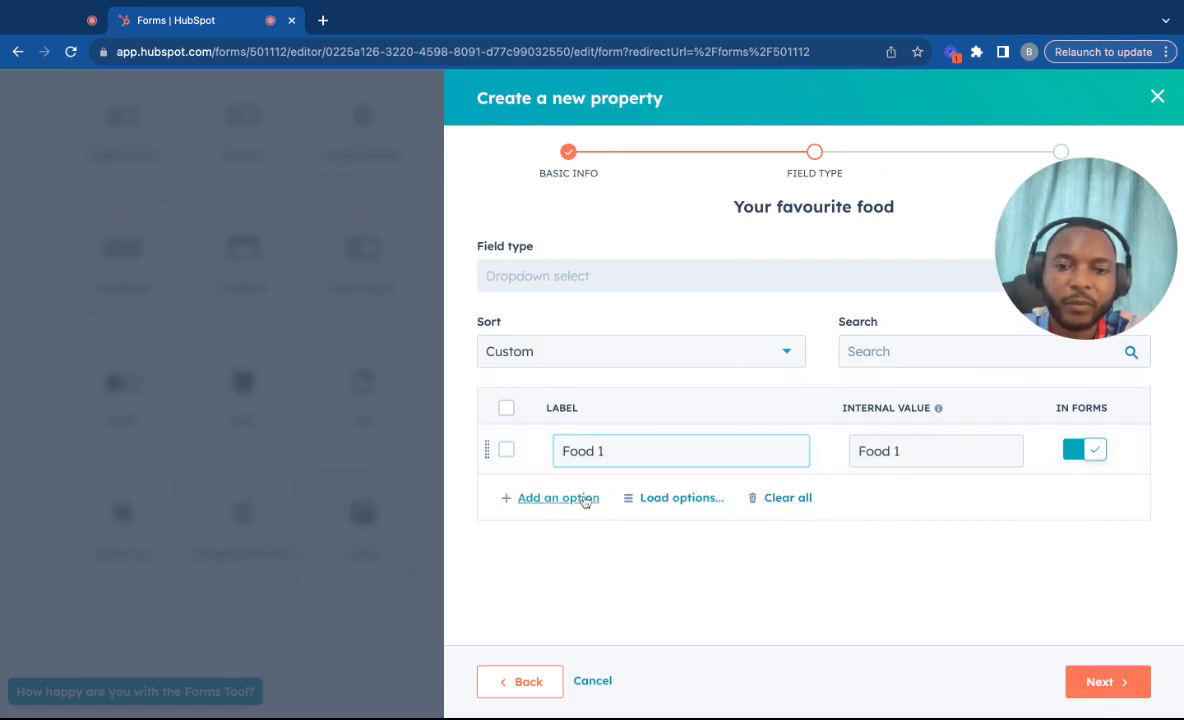
pyautogui.write('Food 2')
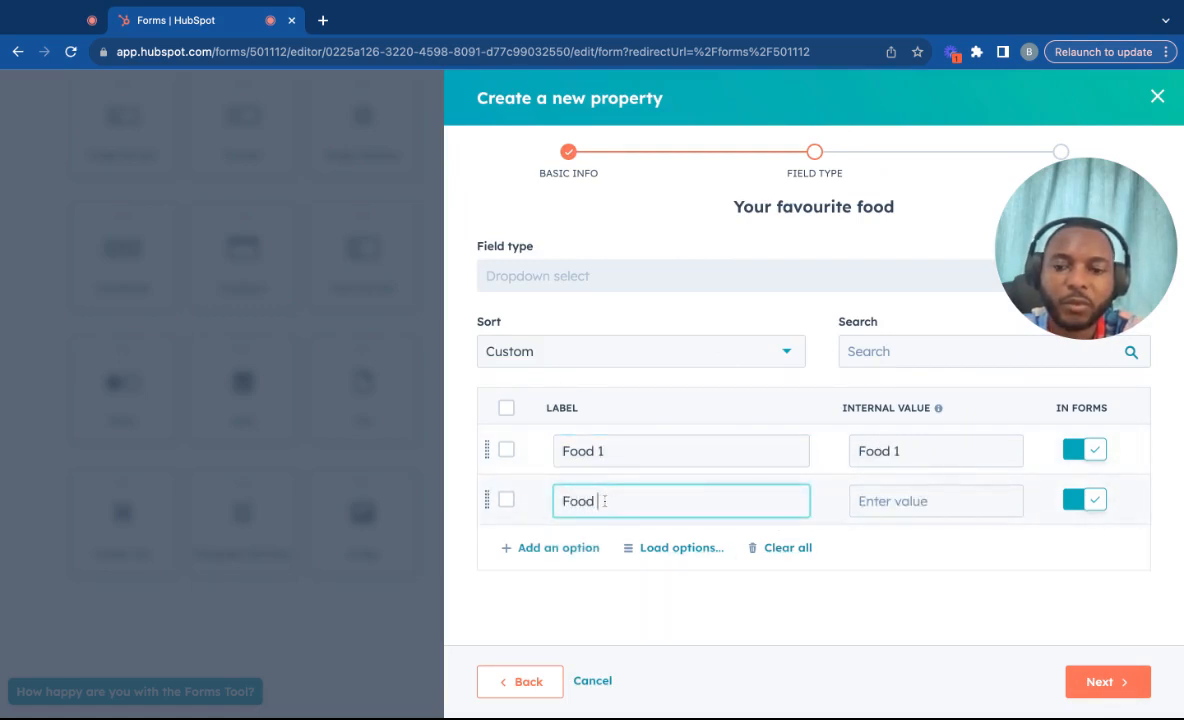
pyautogui.click(1110, 682)
pyautogui.click(1111, 682)
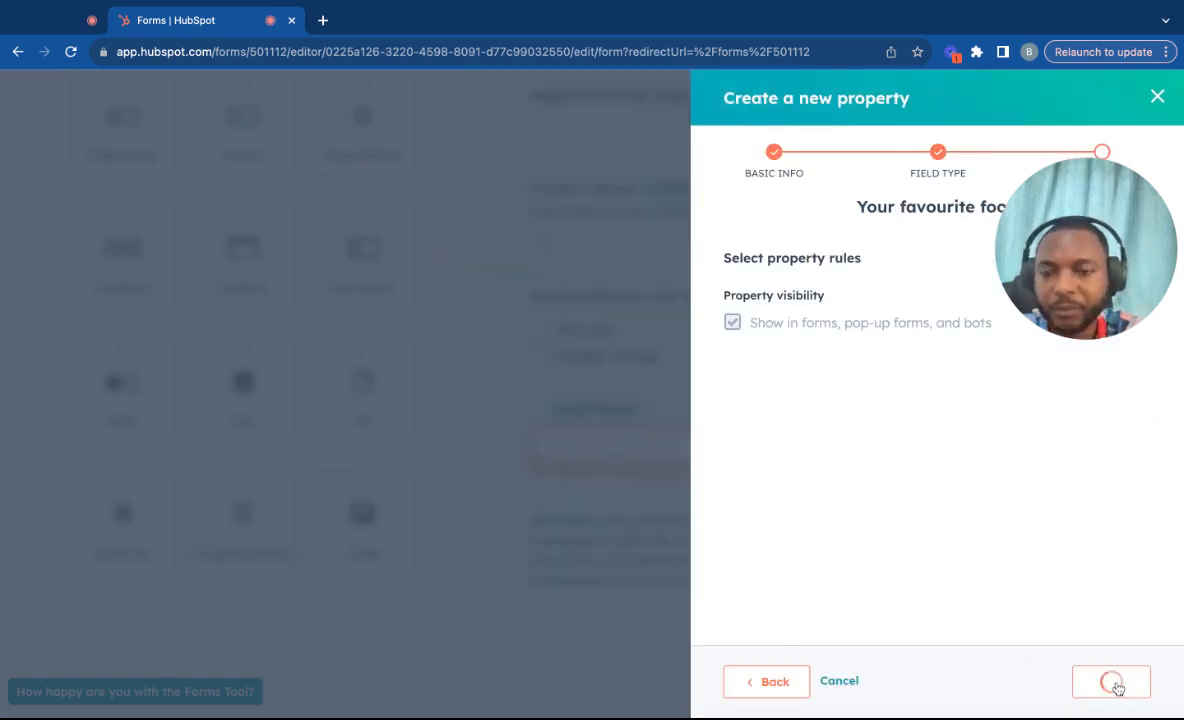
# Finish editing the "Your favourite food" field and create a multi-line text contact property labelled "Bio".
pyautogui.scroll(-1, 765, 570)
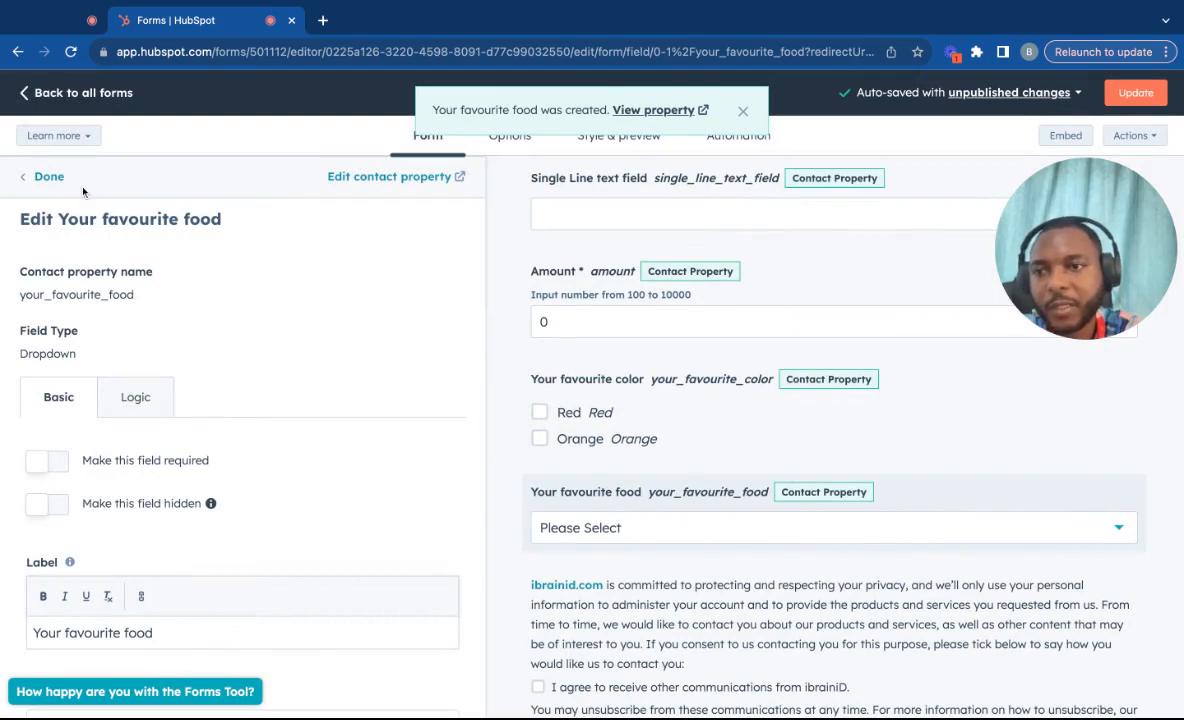
pyautogui.click(46, 177)
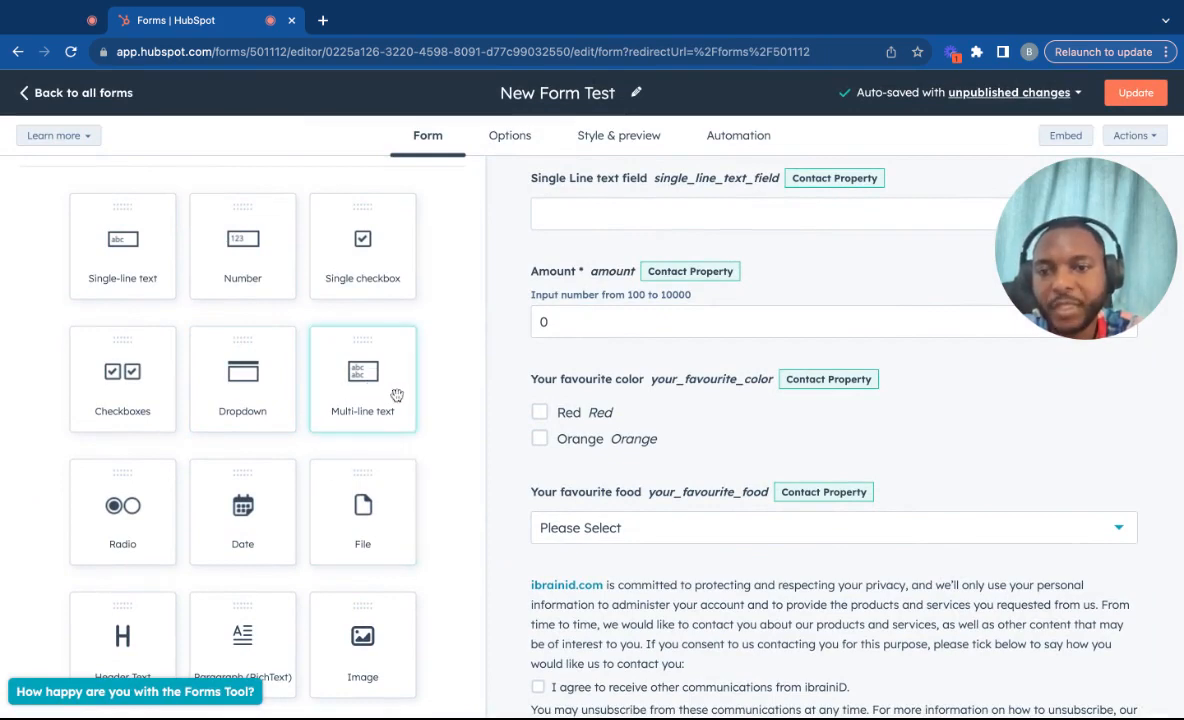
pyautogui.click(366, 384)
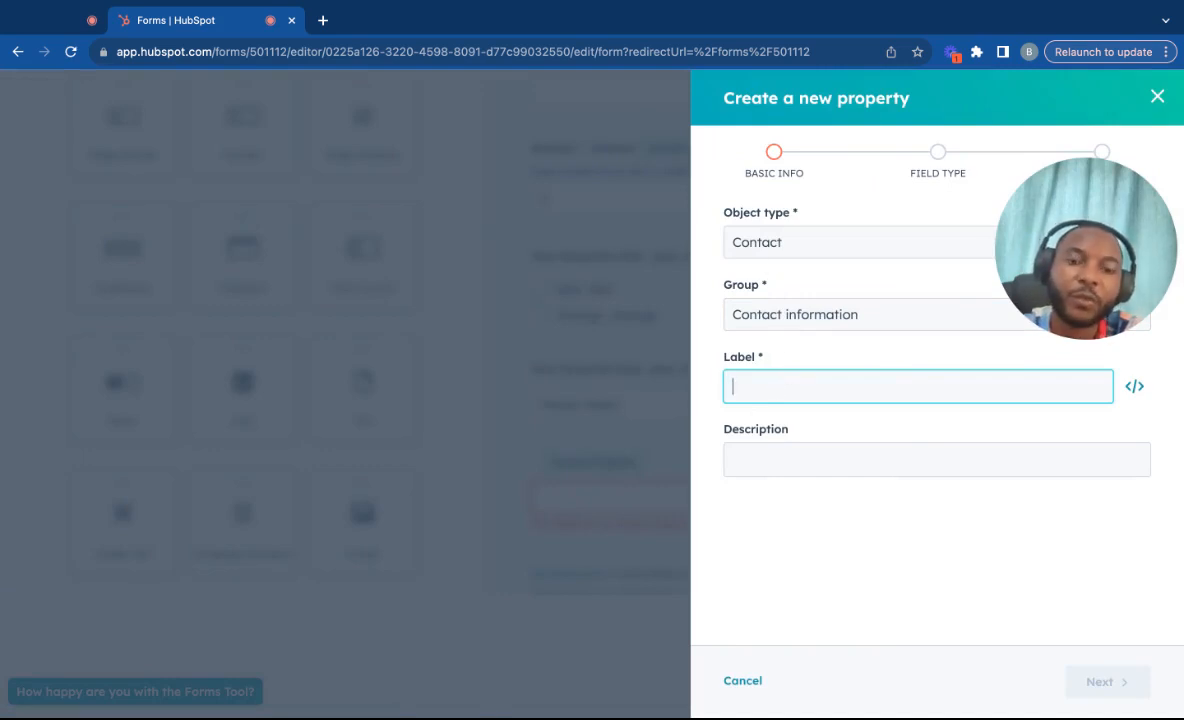
pyautogui.write('Bio')
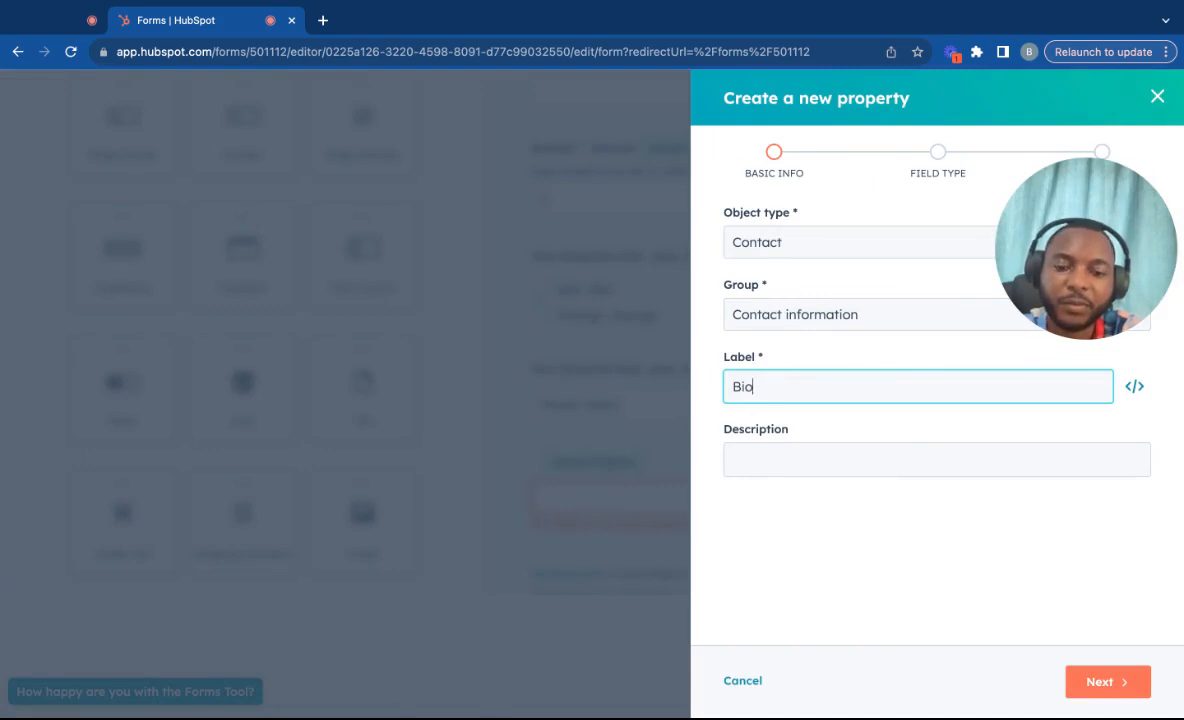
pyautogui.write('gra')
pyautogui.press('BackSpace')
pyautogui.press('BackSpace')
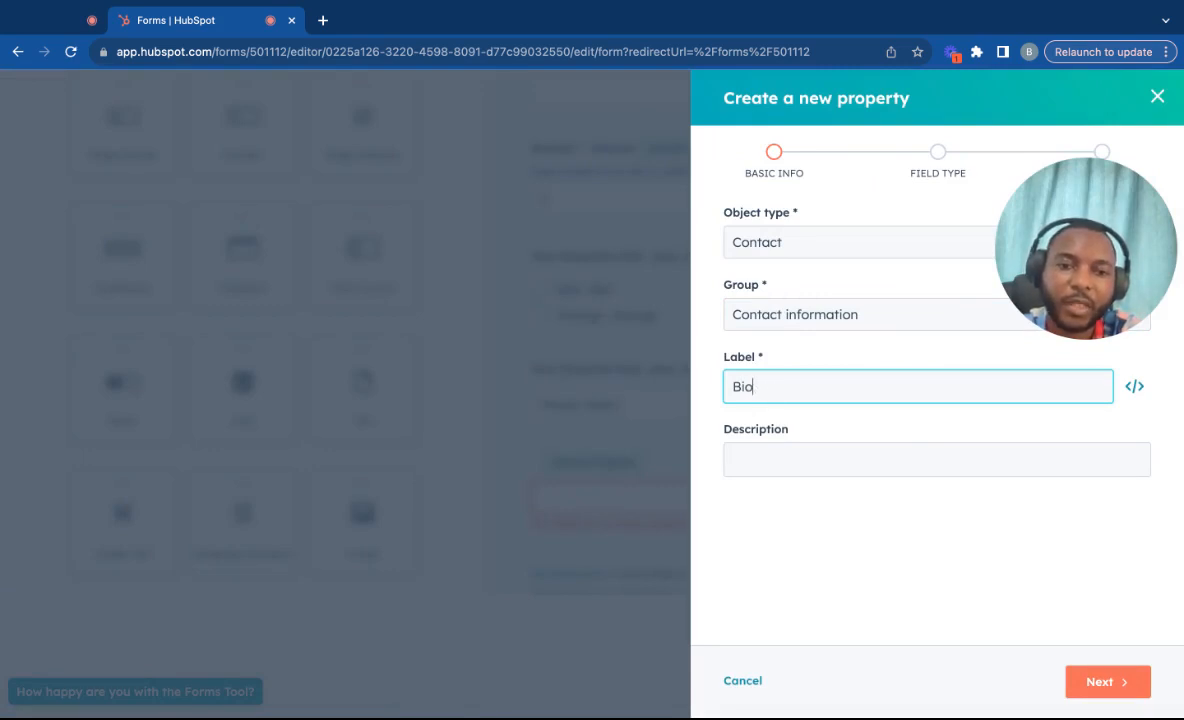
pyautogui.click(1100, 681)
pyautogui.click(1100, 681)
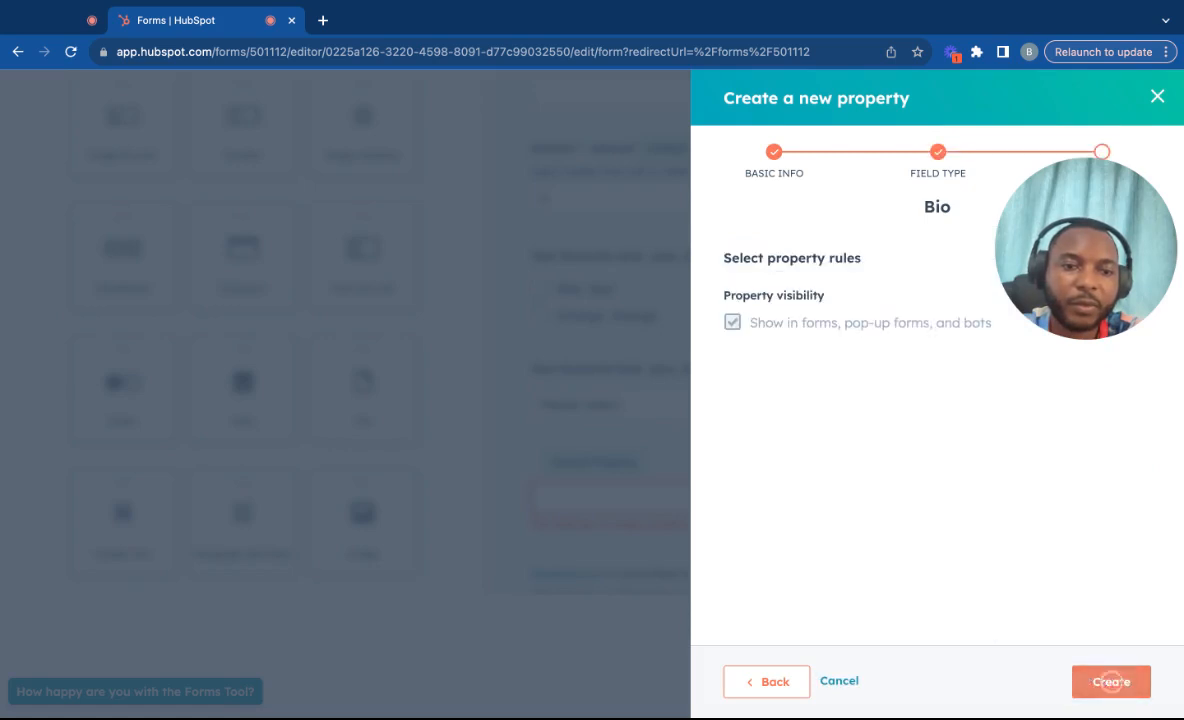
pyautogui.click(1104, 680)
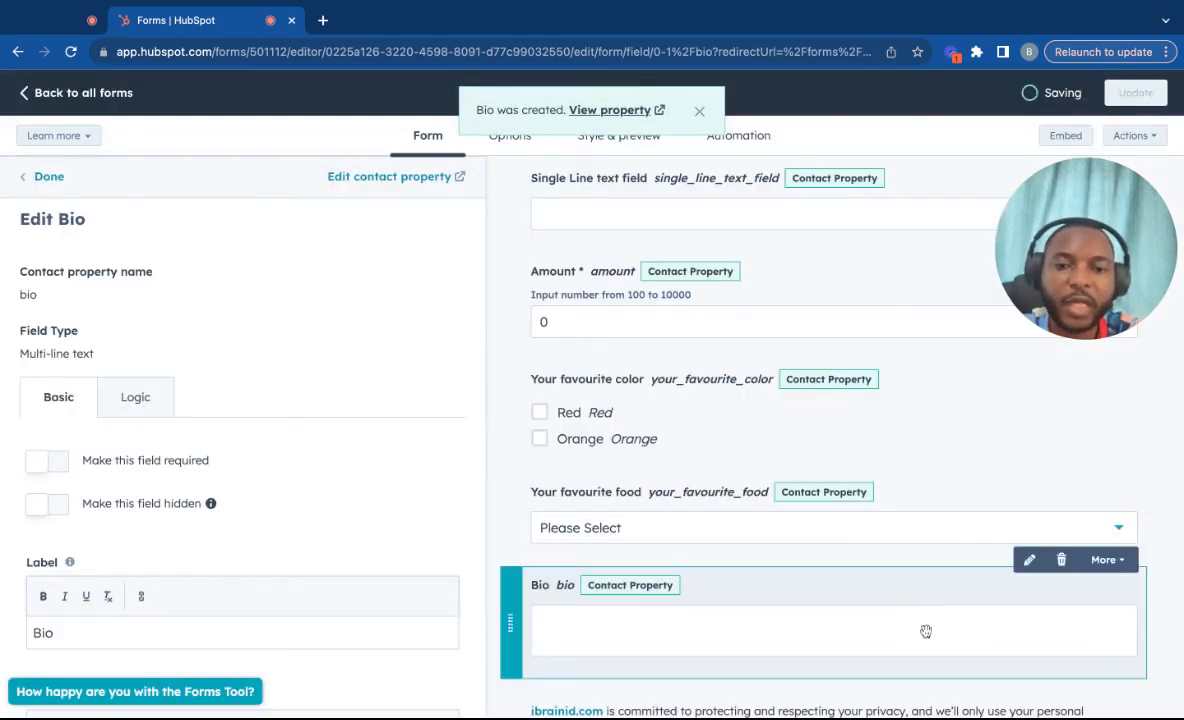
# Review the Bio field's basic settings, including help text, placeholder and default value, and return to the list of field types.
pyautogui.scroll(-1, 851, 608)
pyautogui.click(814, 553)
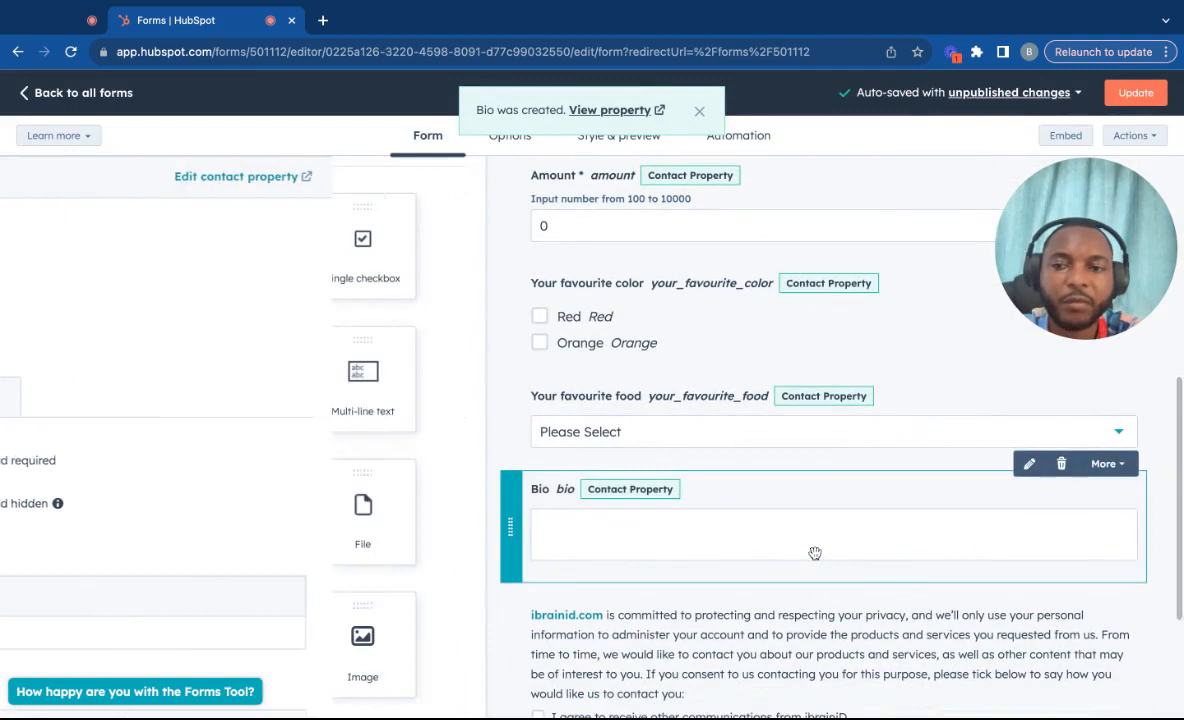
pyautogui.click(721, 538)
pyautogui.scroll(-5, 332, 526)
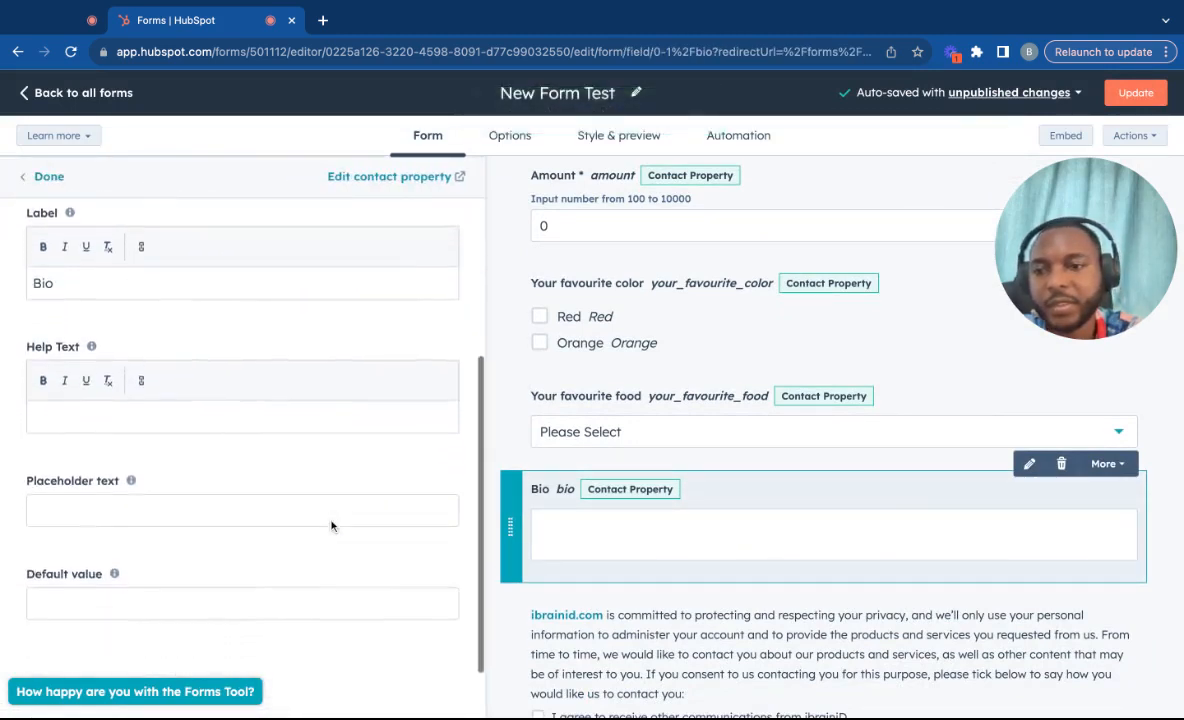
pyautogui.scroll(4, 240, 440)
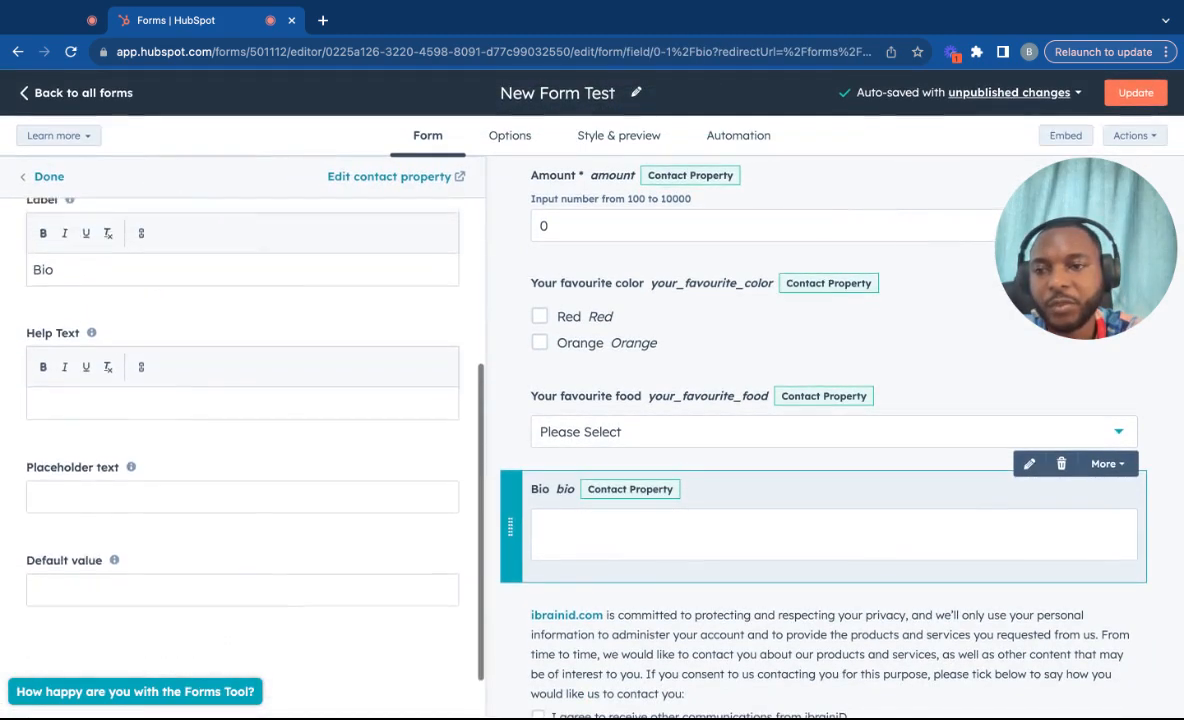
pyautogui.scroll(2, 67, 487)
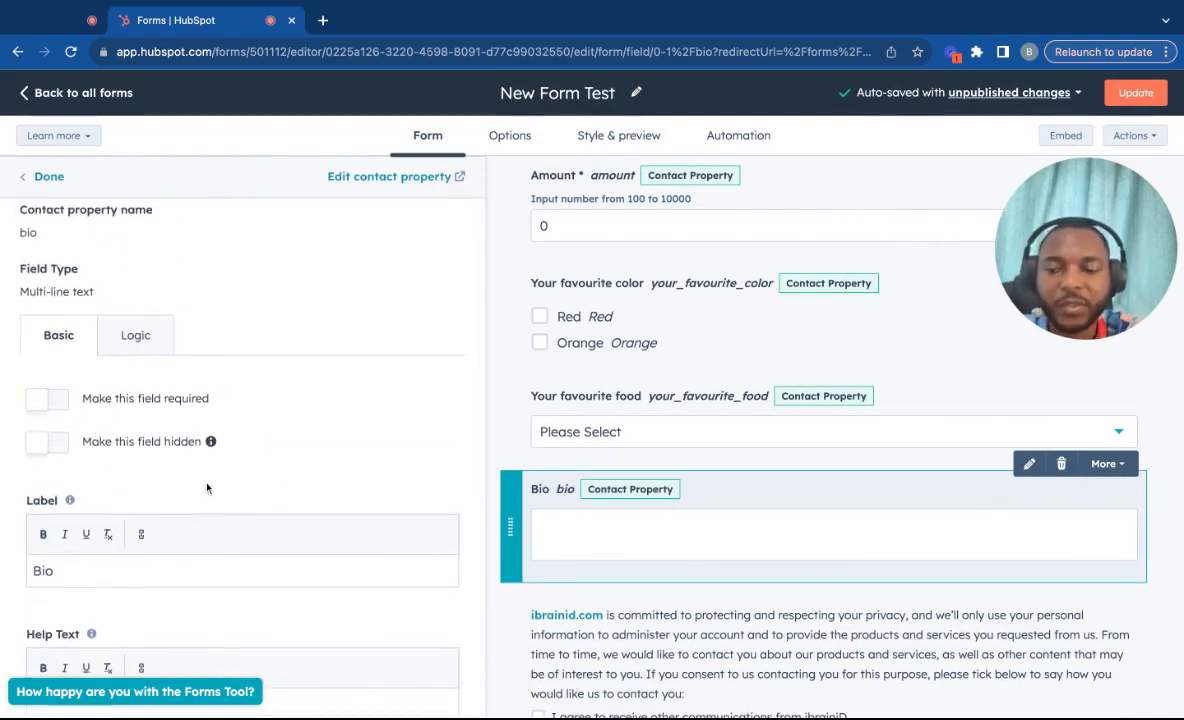
pyautogui.scroll(-1, 207, 488)
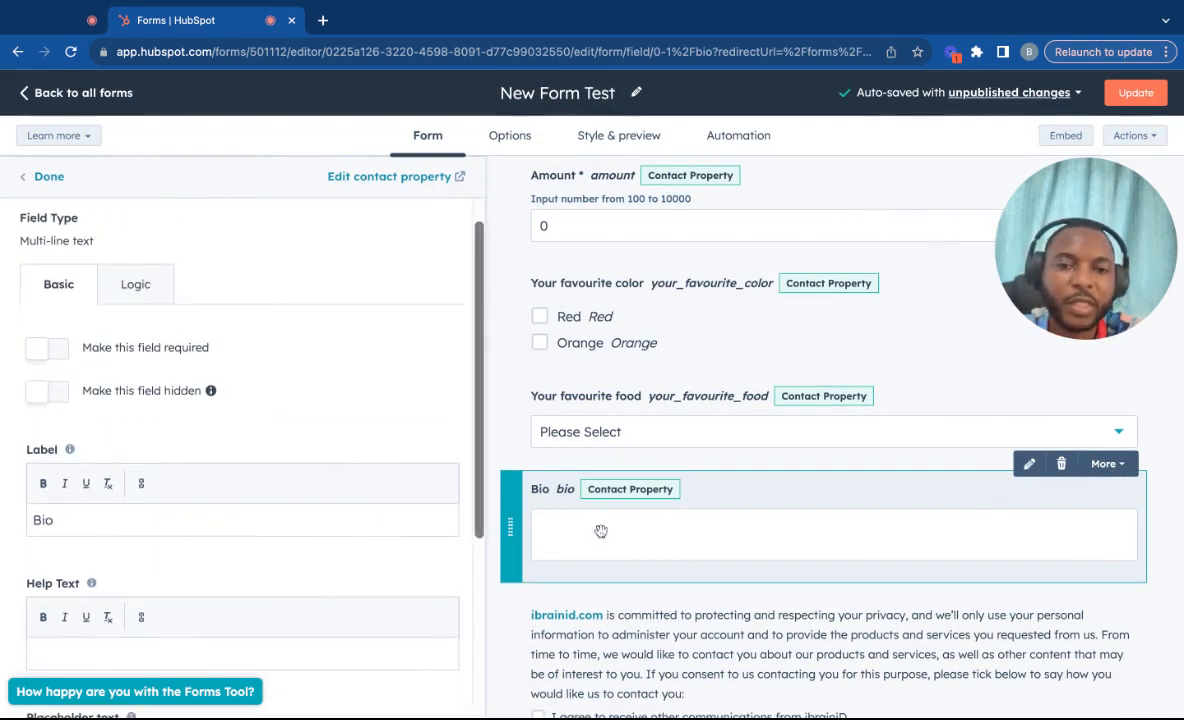
pyautogui.scroll(-1, 601, 531)
pyautogui.scroll(1, 605, 536)
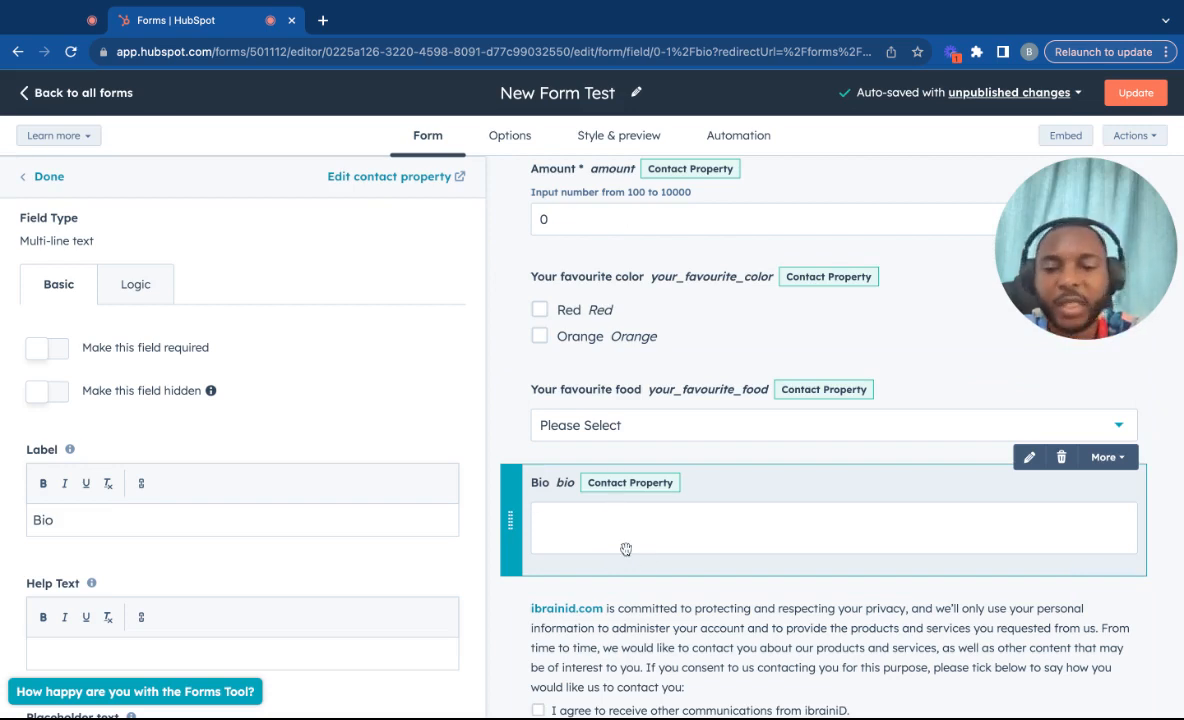
pyautogui.scroll(2, 360, 392)
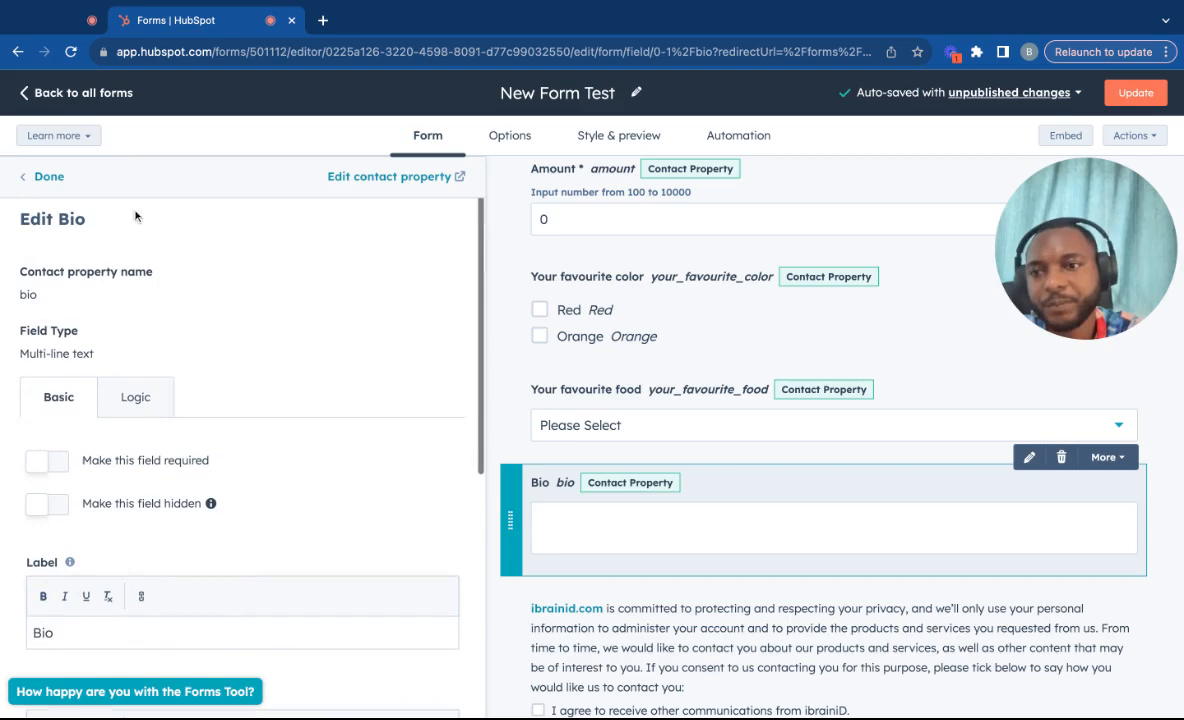
pyautogui.click(47, 176)
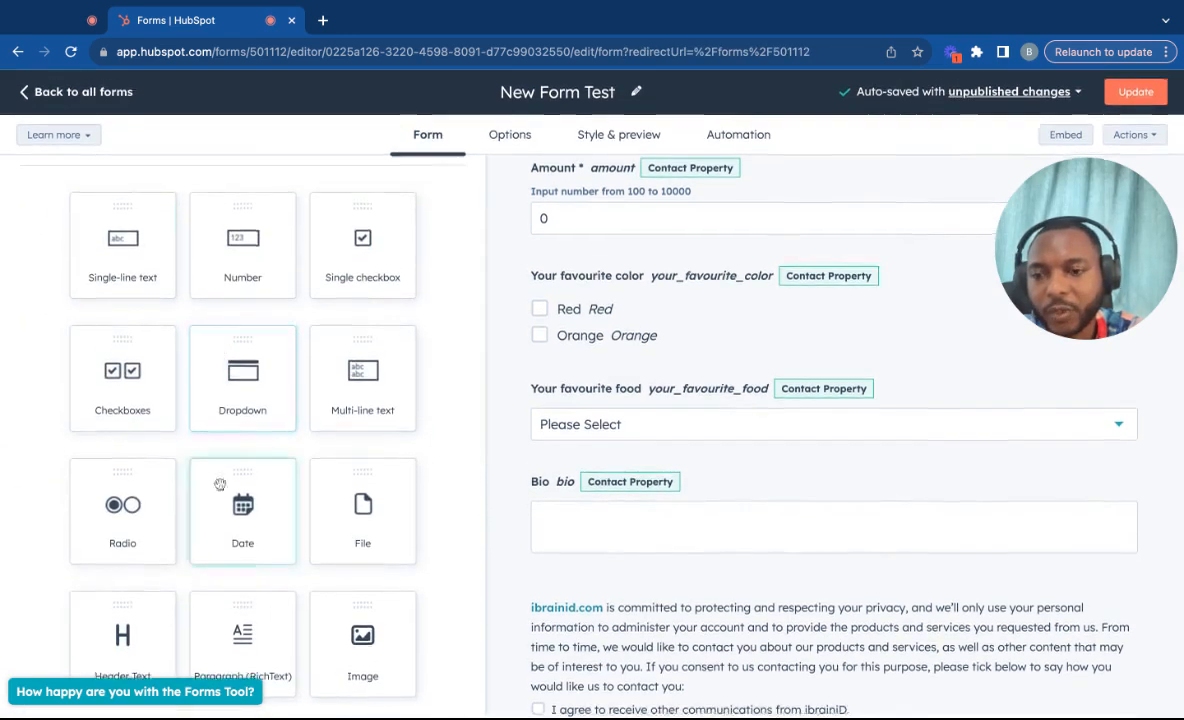
# Add a radio field as a new contact property labelled "Have you ever been in the USA before" and proceed to its field type options.
pyautogui.moveTo(120, 510); pyautogui.dragTo(634, 600)
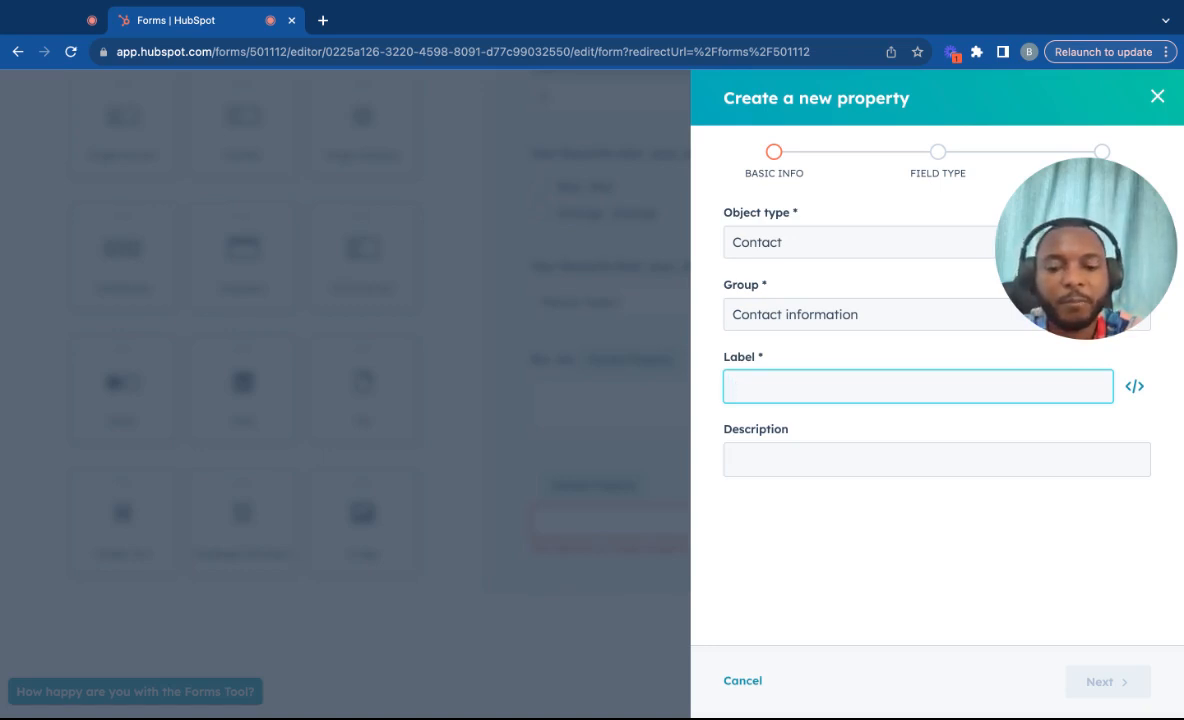
pyautogui.write('Have')
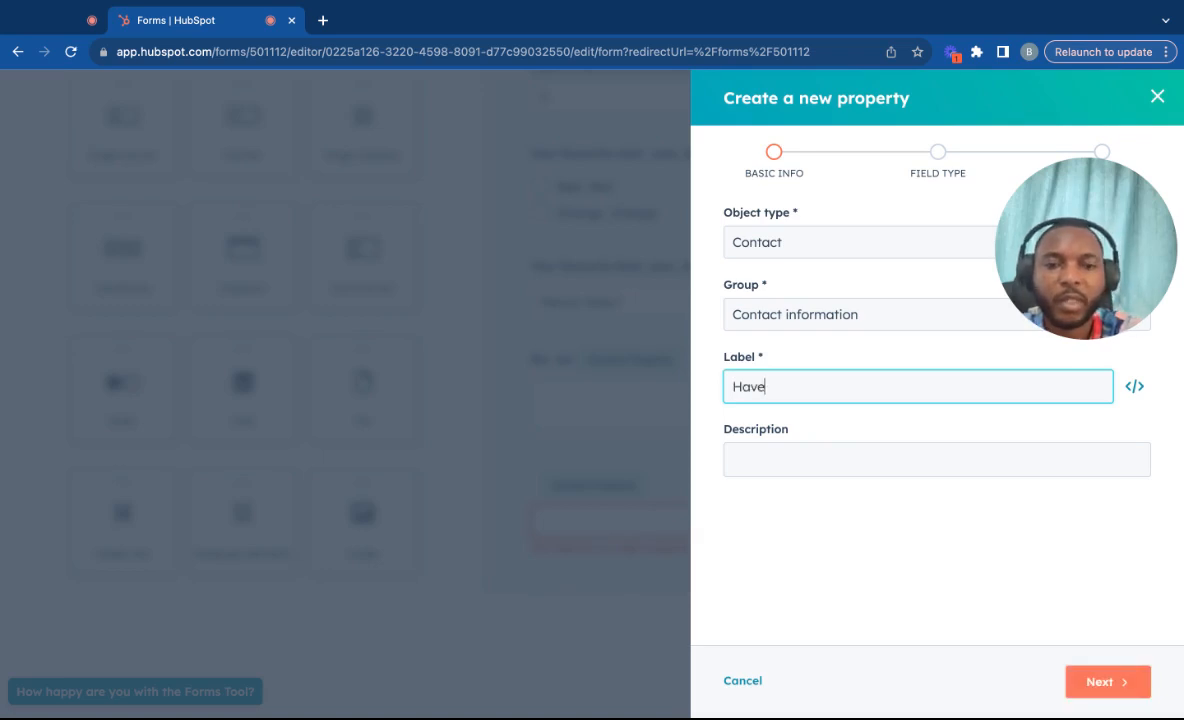
pyautogui.write(' you')
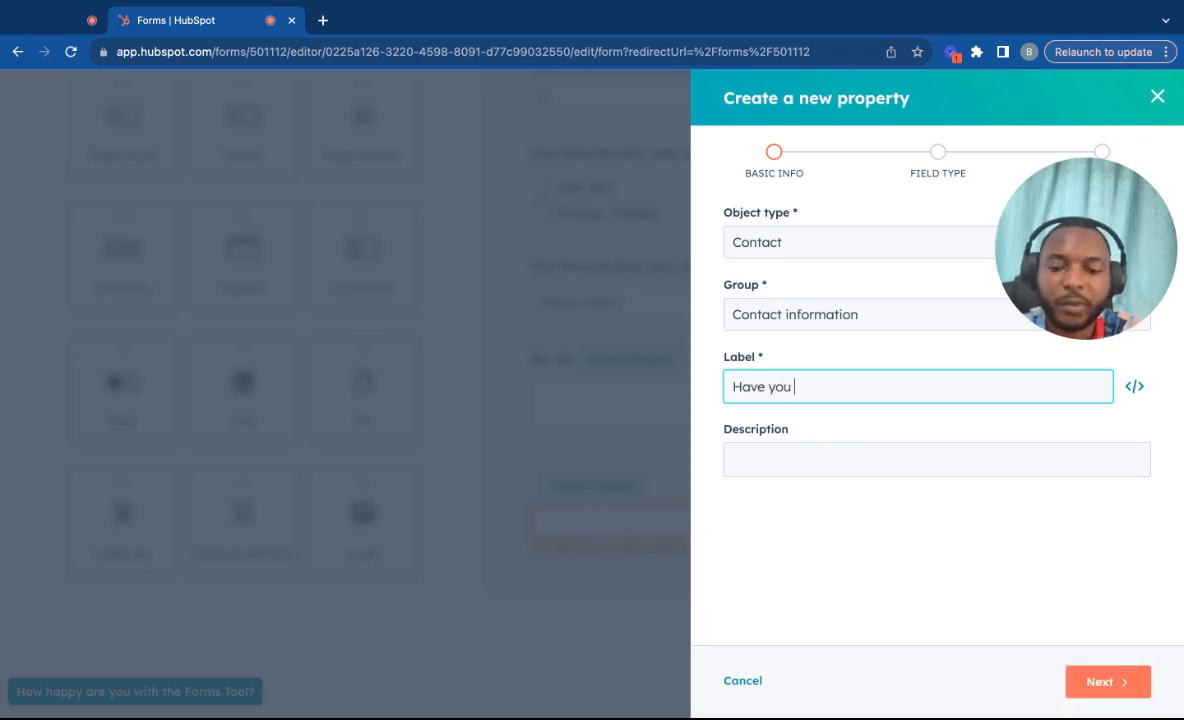
pyautogui.write(' ever been')
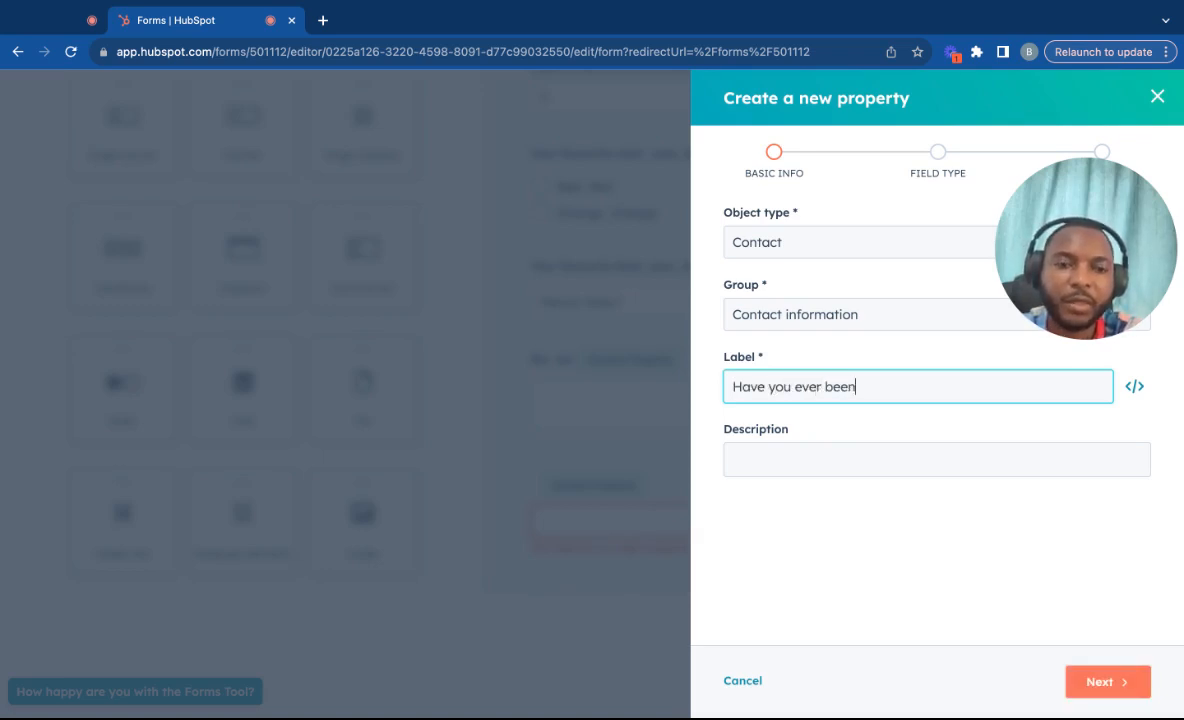
pyautogui.write(' in the US')
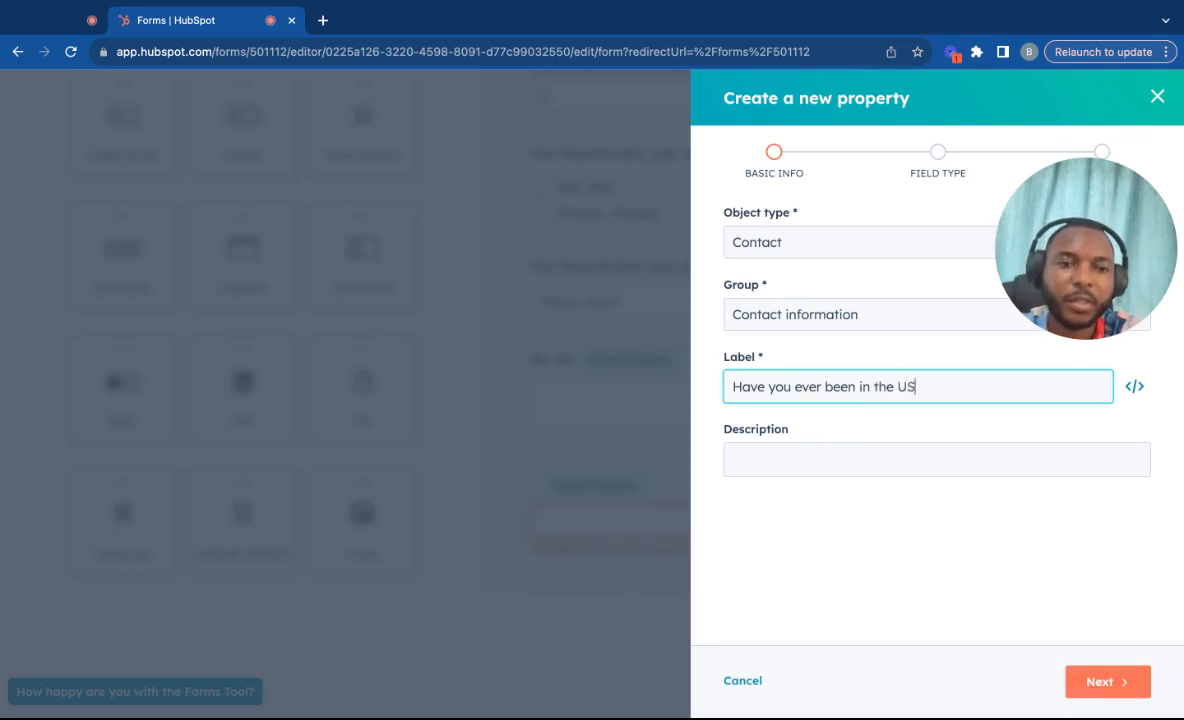
pyautogui.write('A before')
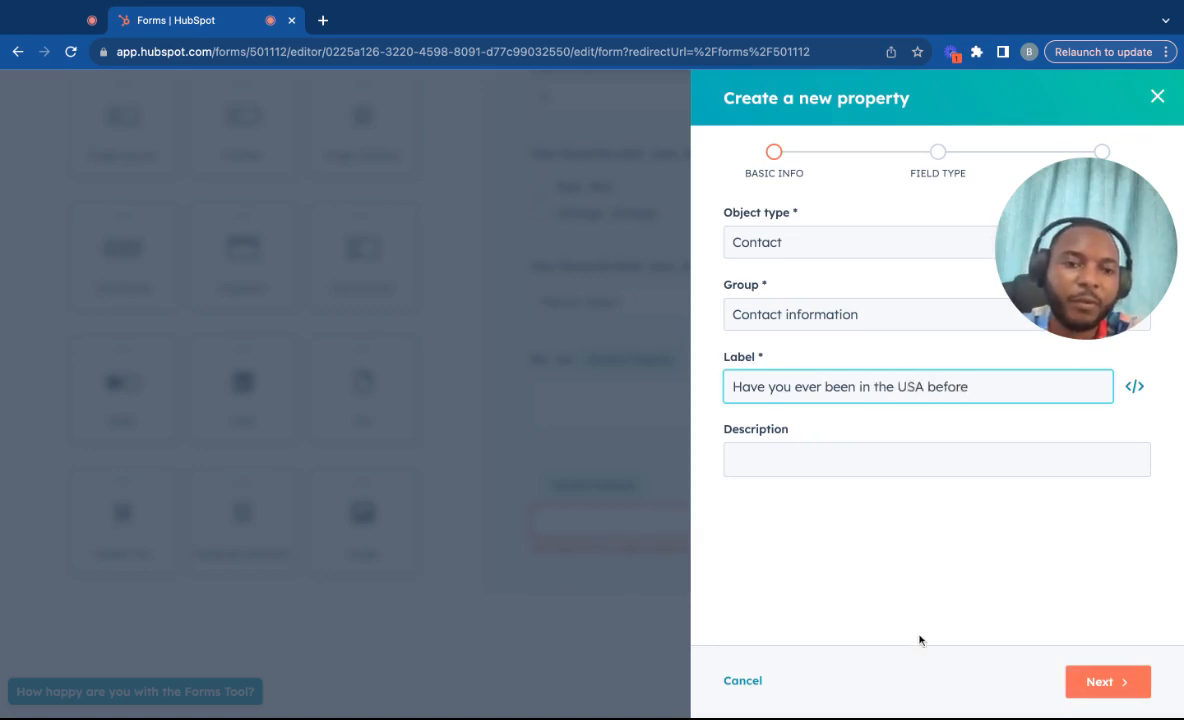
pyautogui.click(1098, 683)
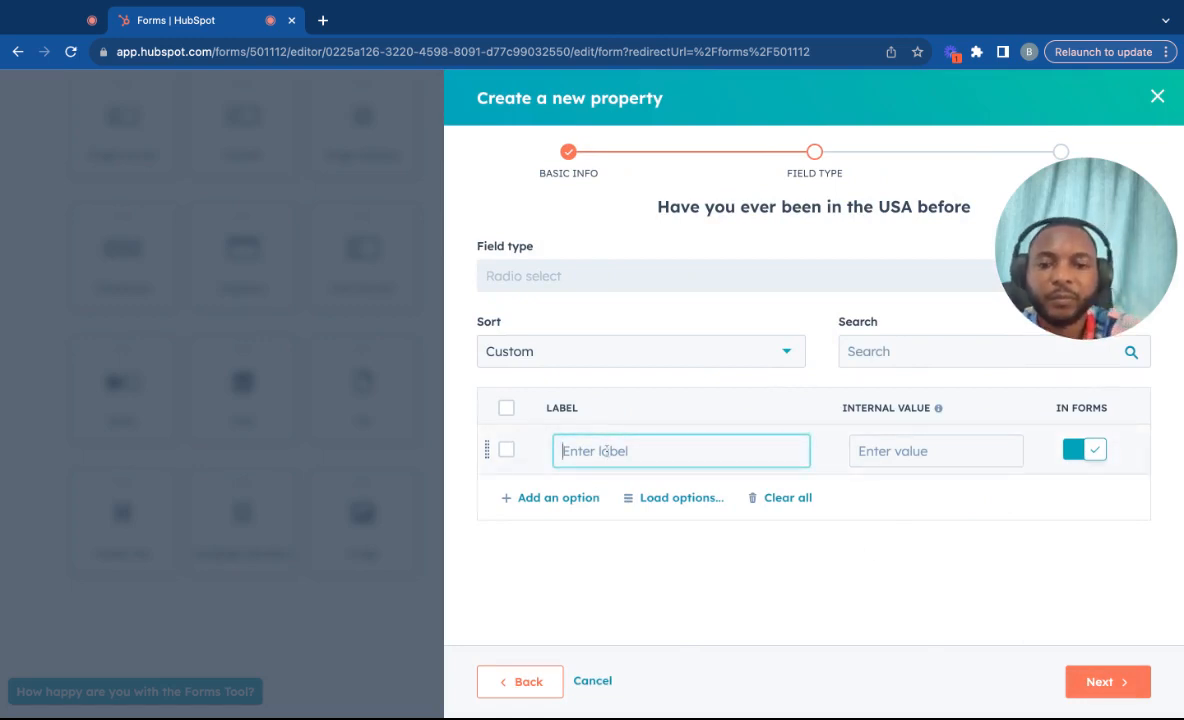
# Add the radio options "Yes" and "No" to the USA question.
pyautogui.write('Ye')
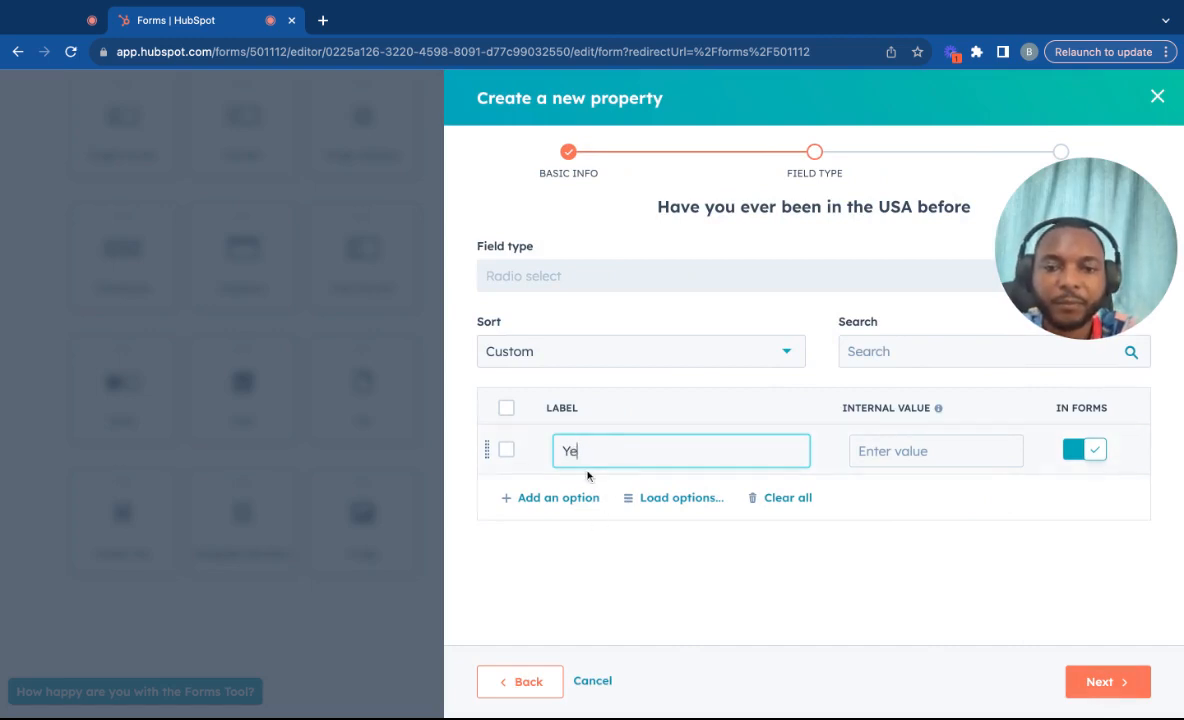
pyautogui.write('s')
pyautogui.click(545, 497)
pyautogui.write('No')
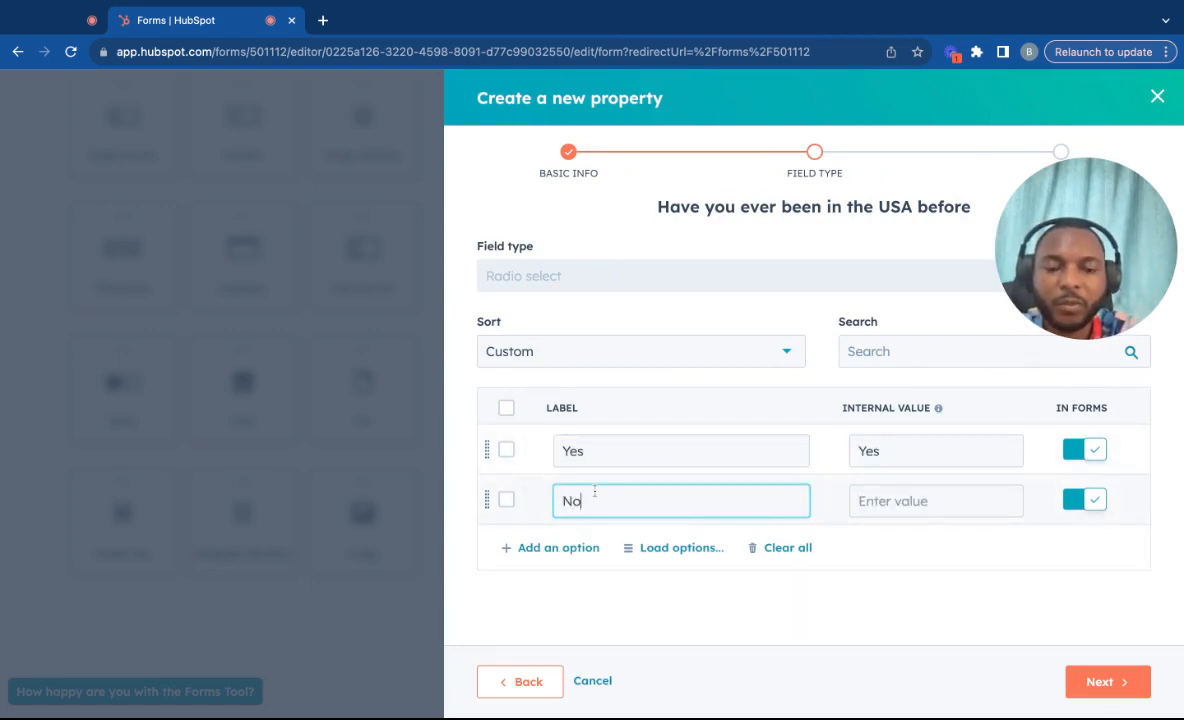
pyautogui.click(655, 657)
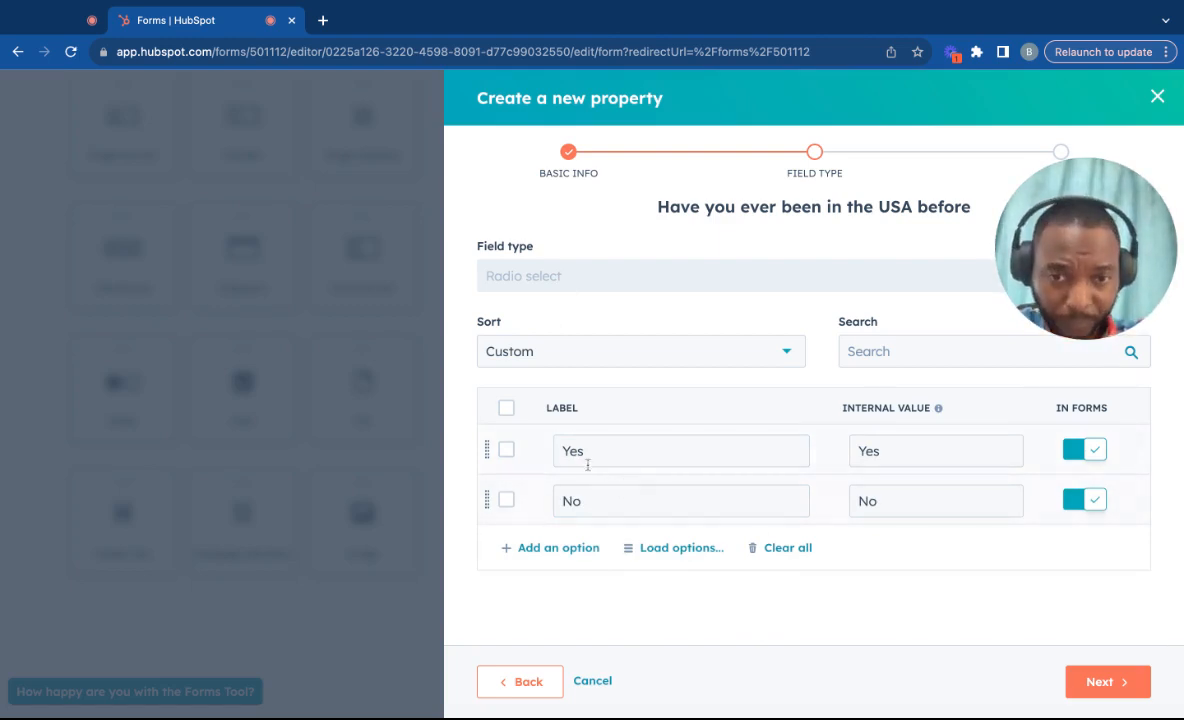
# Add a third radio option "Preferred not to say" and create the "Have you ever been in the USA before" property.
pyautogui.click(587, 547)
pyautogui.write('Pe')
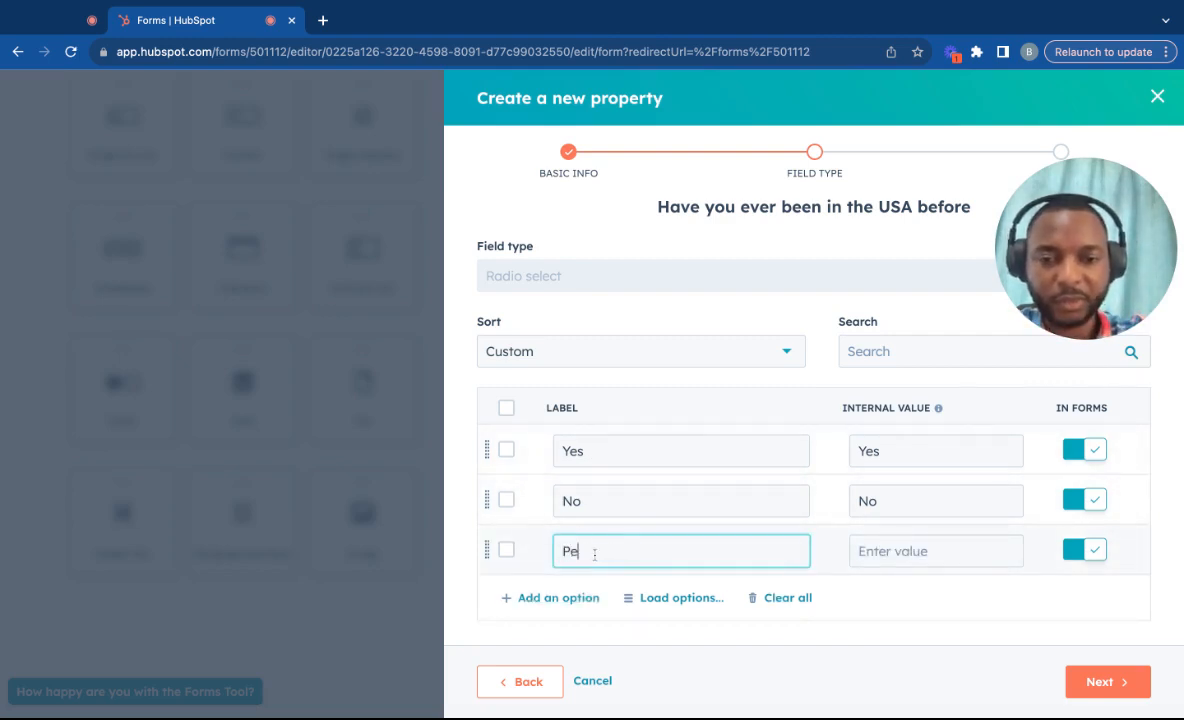
pyautogui.write('f')
pyautogui.press('BackSpace')
pyautogui.press('BackSpace')
pyautogui.write('re')
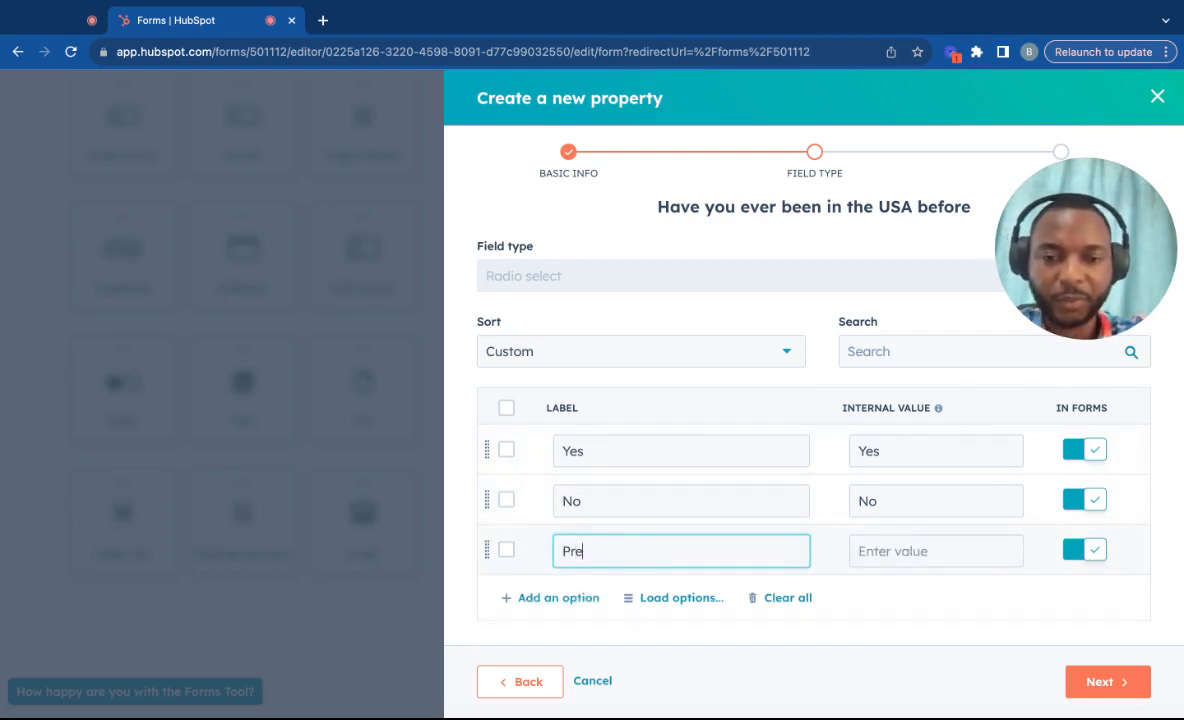
pyautogui.write('ferred not to ')
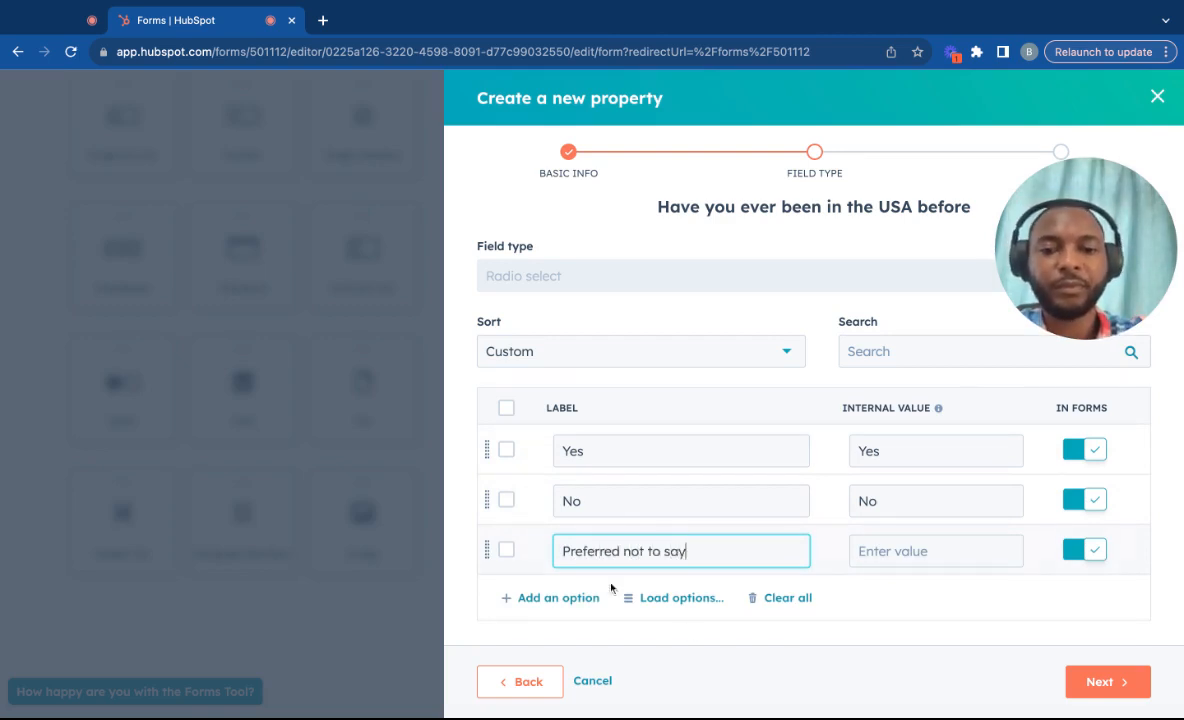
pyautogui.write('say')
pyautogui.click(1080, 683)
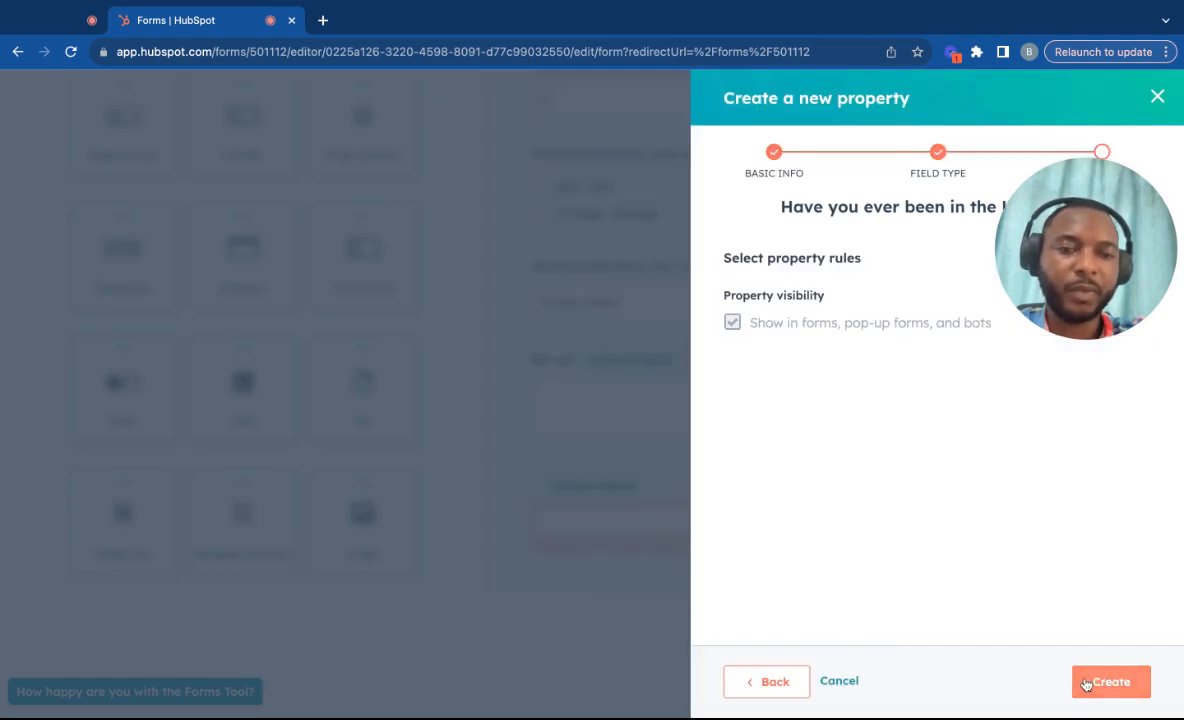
pyautogui.click(1087, 684)
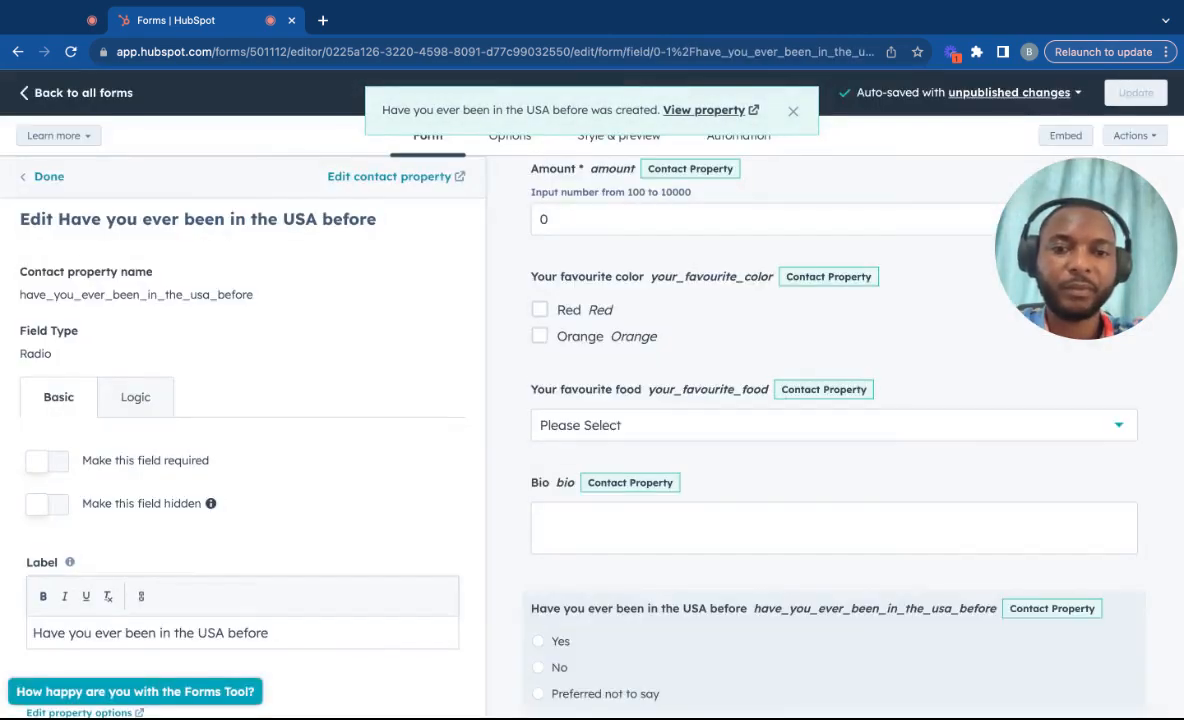
# Review the new radio field in the form preview and examine its label, field options and other basic settings.
pyautogui.scroll(-2, 921, 560)
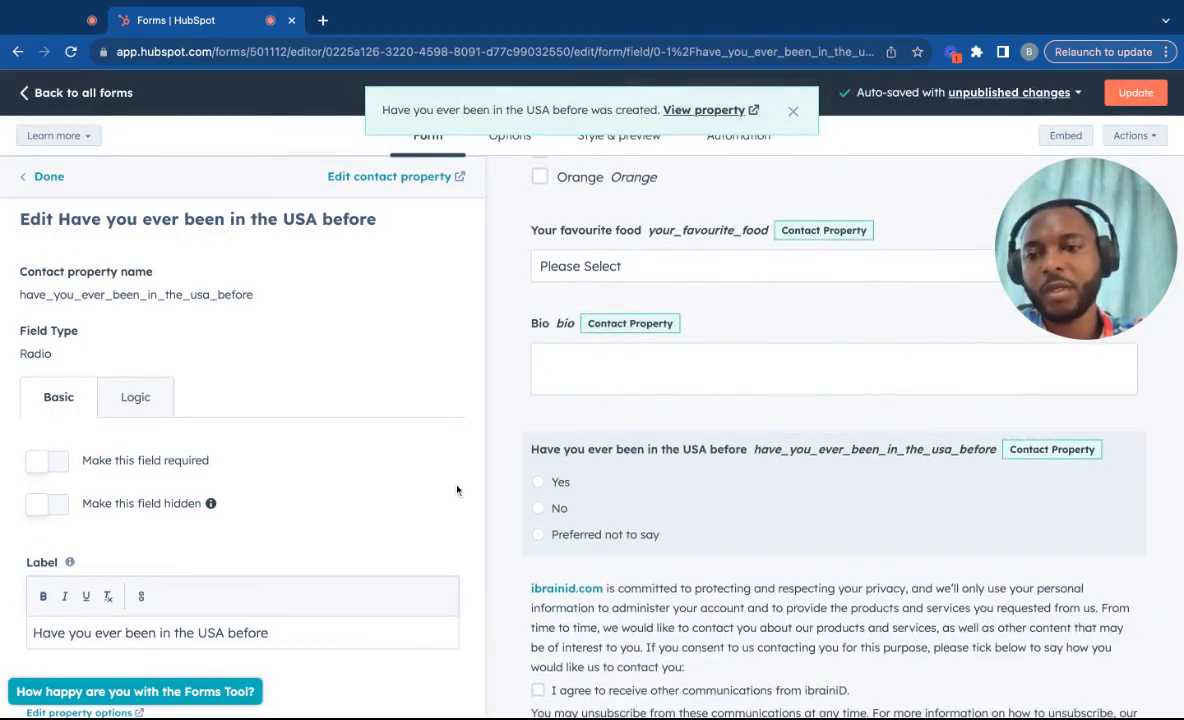
pyautogui.scroll(-3, 415, 496)
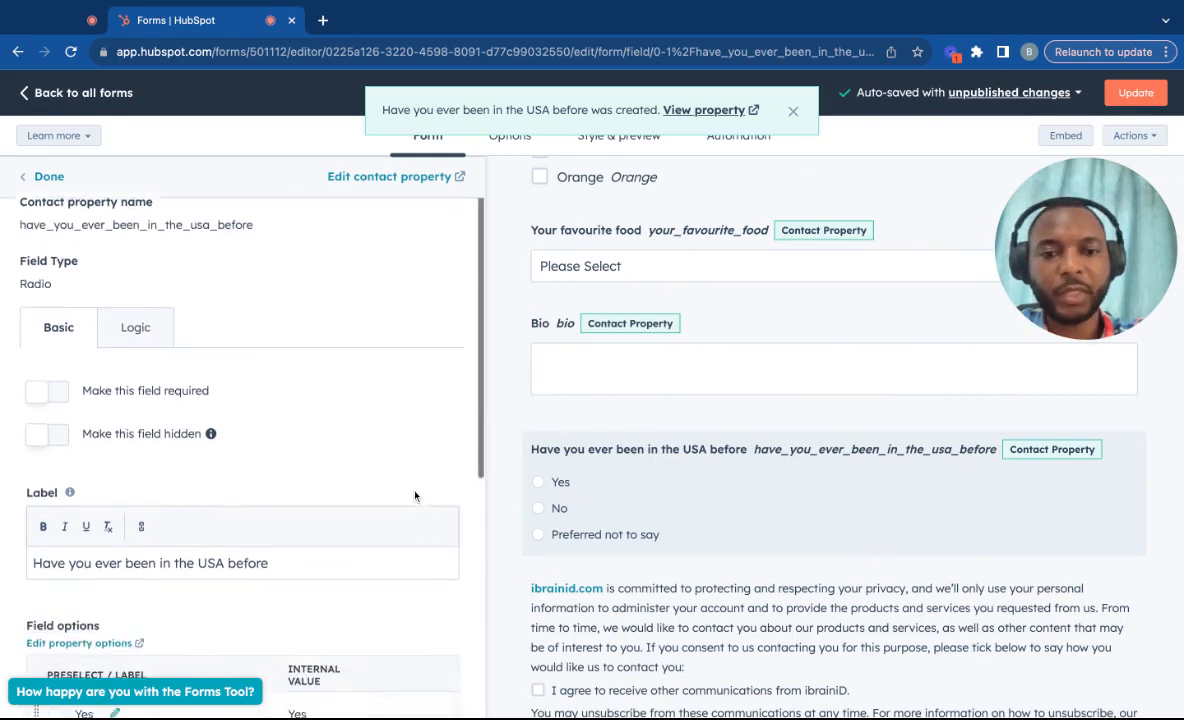
pyautogui.scroll(-3, 415, 491)
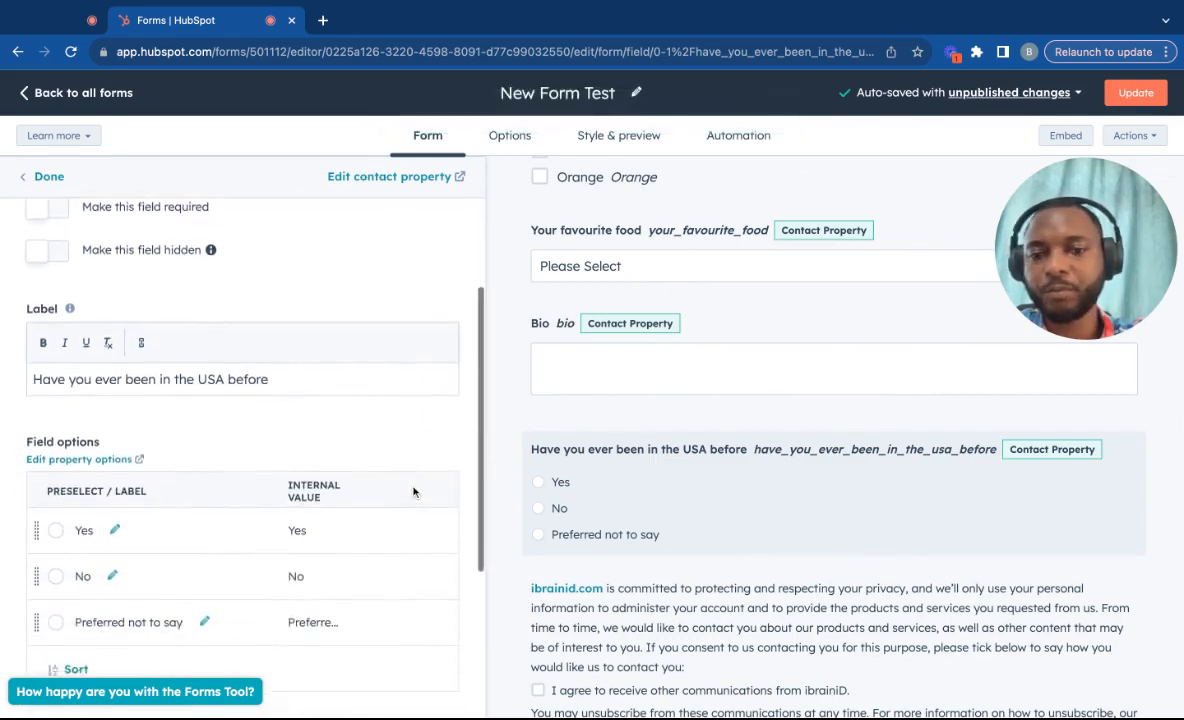
pyautogui.scroll(5, 412, 475)
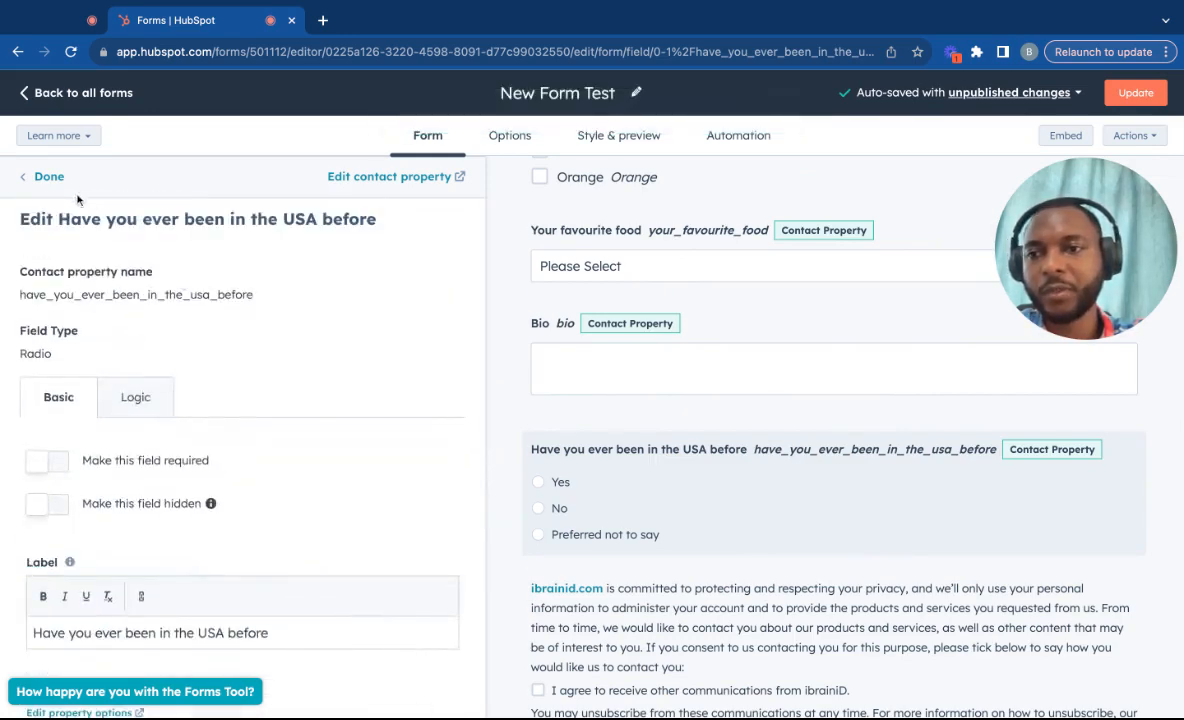
pyautogui.scroll(-5, 159, 402)
pyautogui.scroll(4, 160, 405)
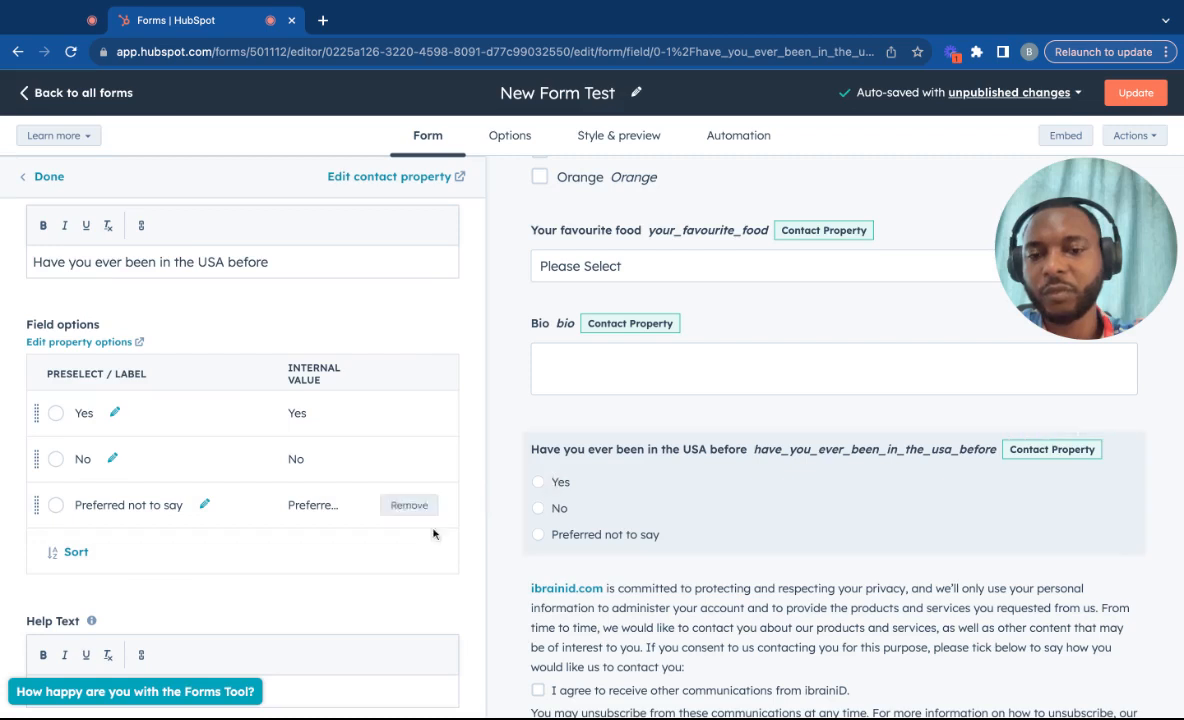
# Sort the USA question's options in descending order, move "Preferred not to say" to first place, and close the field's settings.
pyautogui.click(76, 553)
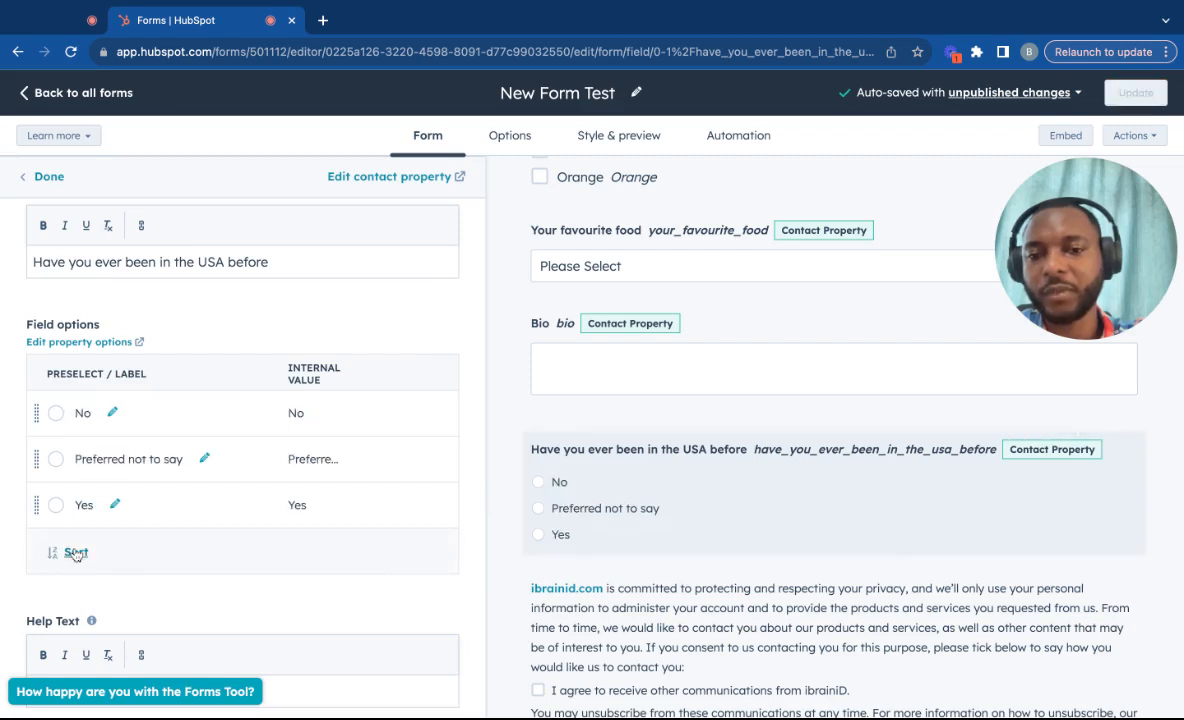
pyautogui.click(76, 553)
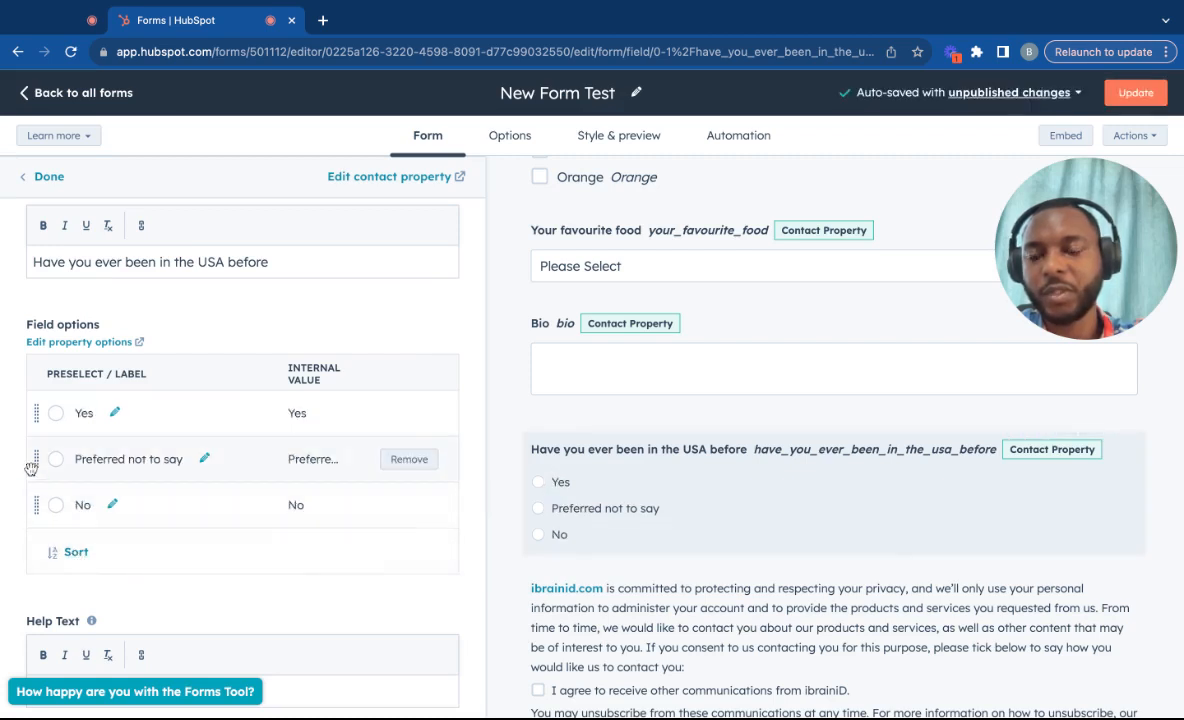
pyautogui.moveTo(32, 467); pyautogui.dragTo(45, 400)
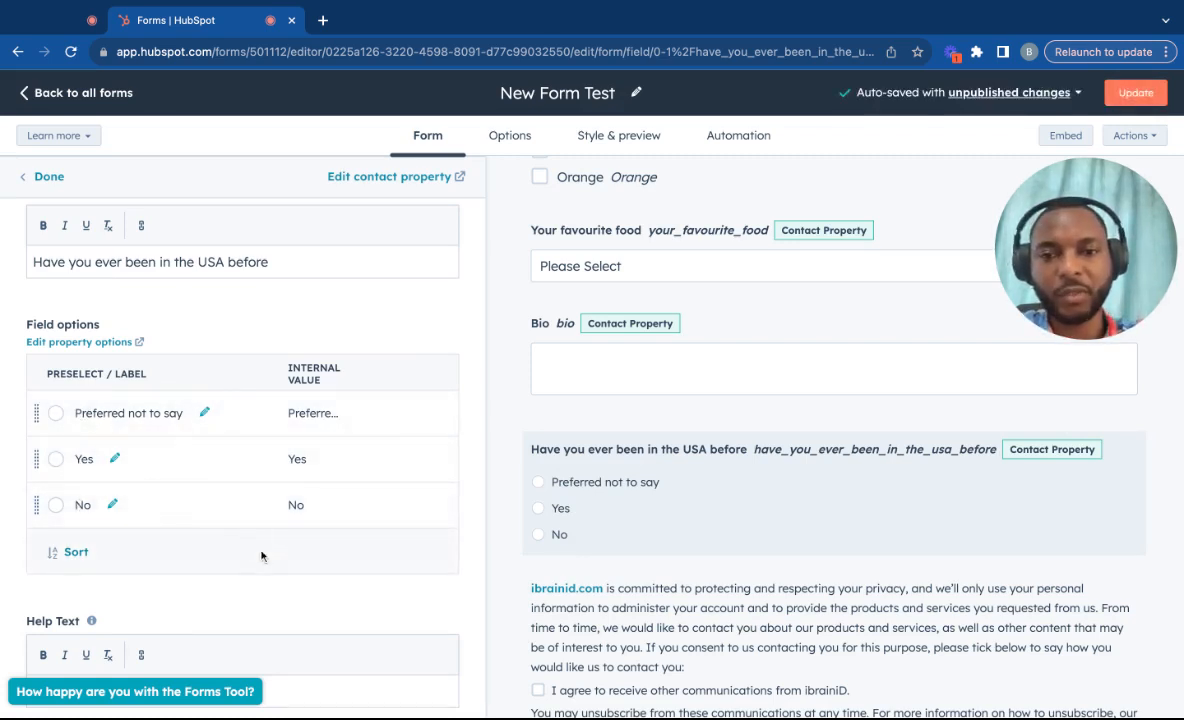
pyautogui.scroll(5, 265, 521)
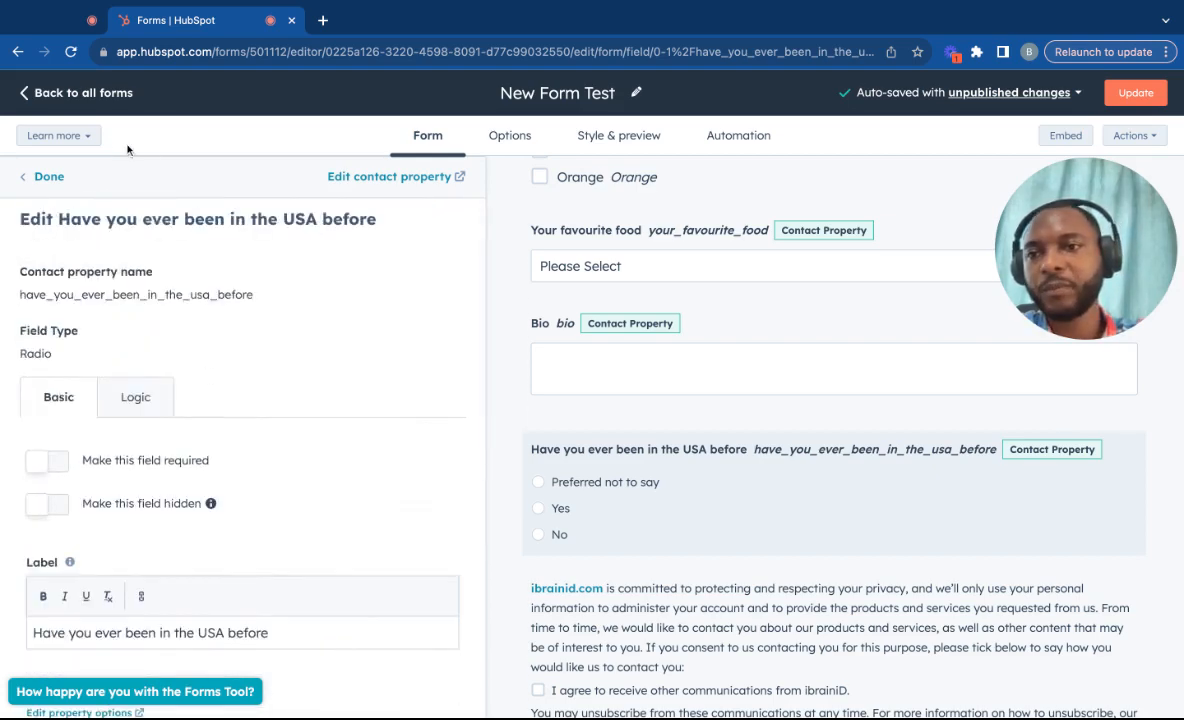
pyautogui.click(43, 176)
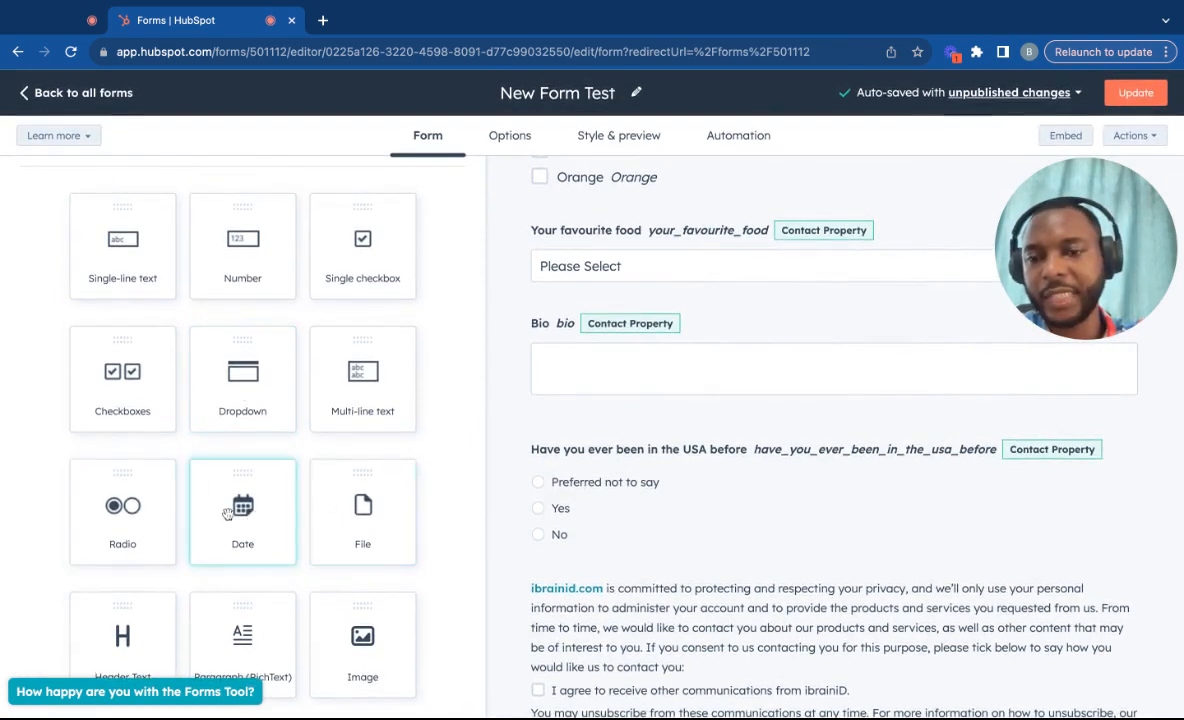
# Add a date field below the USA question as a new contact property labelled "What is your date of birth".
pyautogui.moveTo(228, 514); pyautogui.dragTo(568, 551)
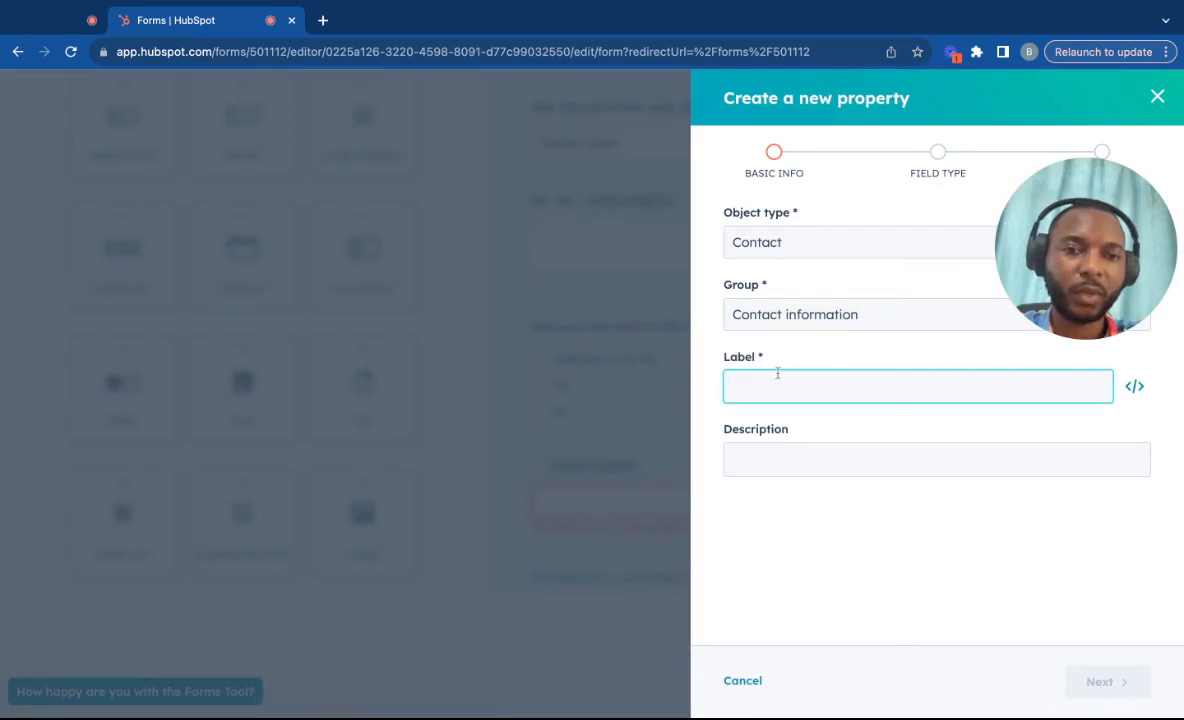
pyautogui.write('Da')
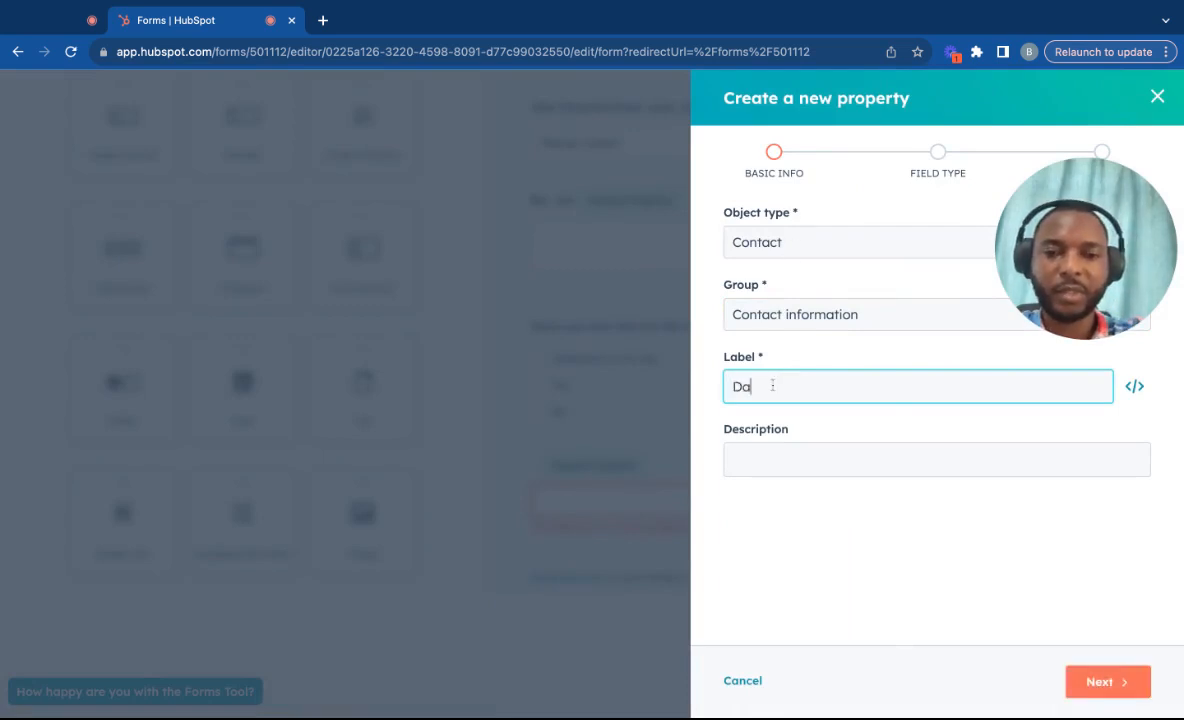
pyautogui.press('BackSpace')
pyautogui.press('BackSpace')
pyautogui.write('What is your date of birth')
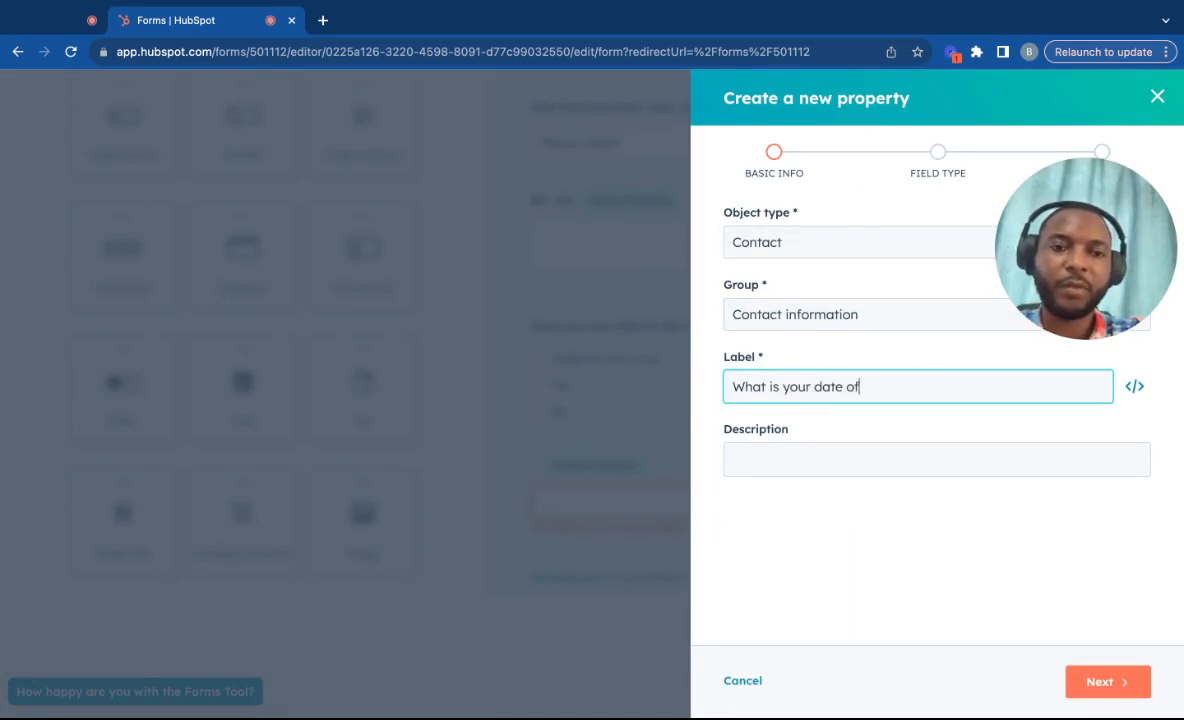
pyautogui.click(1097, 683)
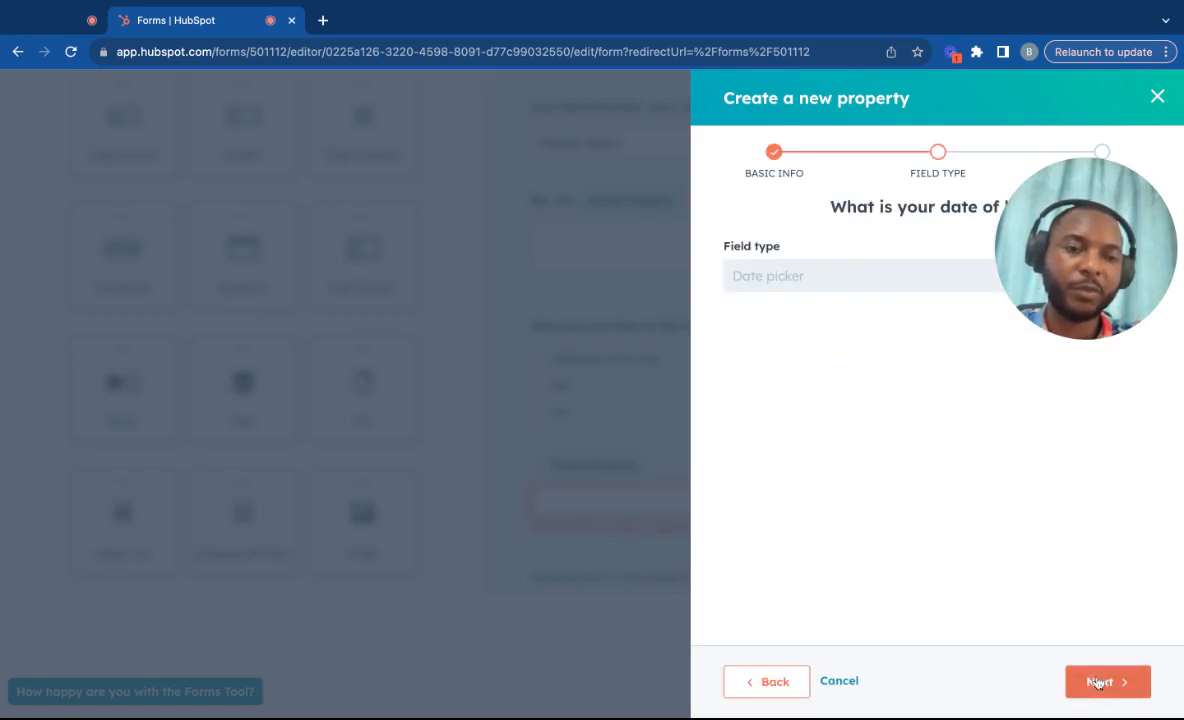
pyautogui.click(1112, 686)
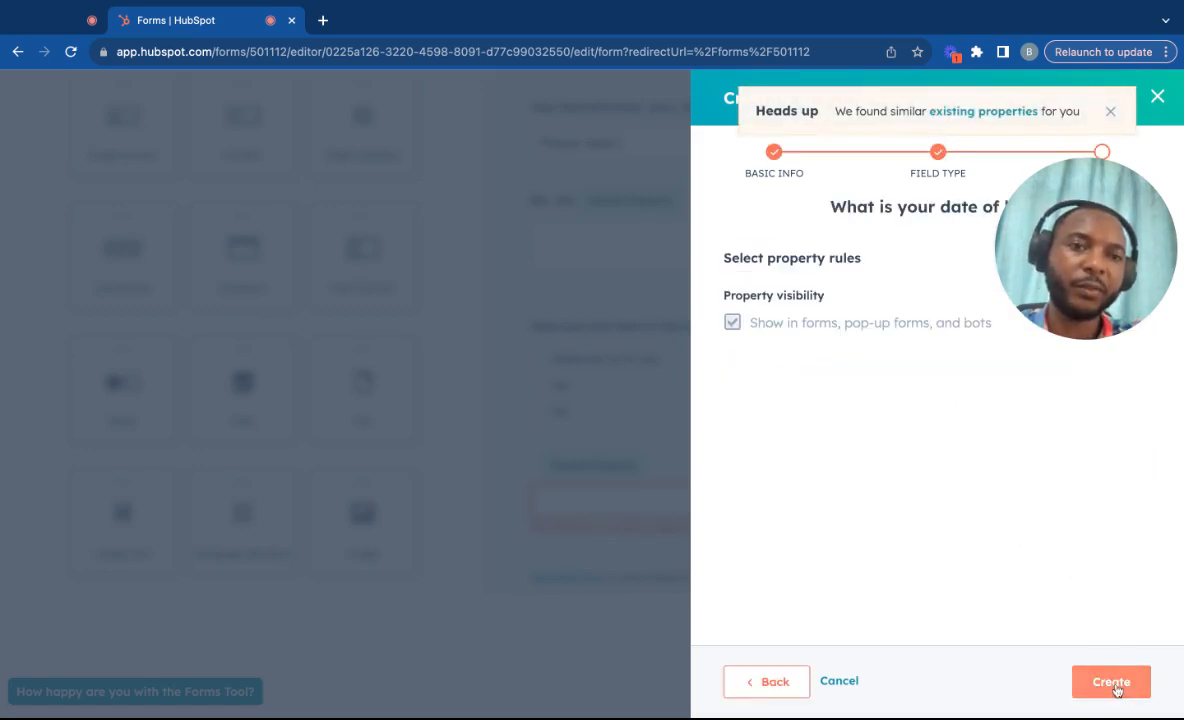
pyautogui.click(1112, 684)
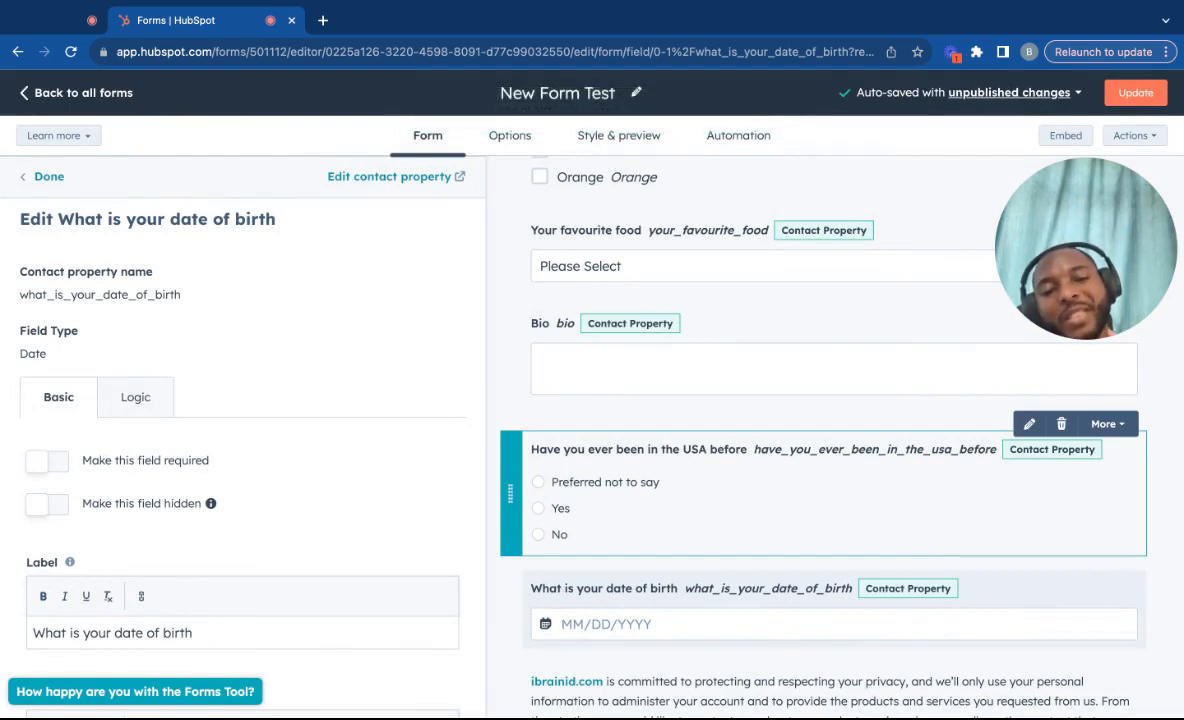
pyautogui.scroll(-1, 780, 610)
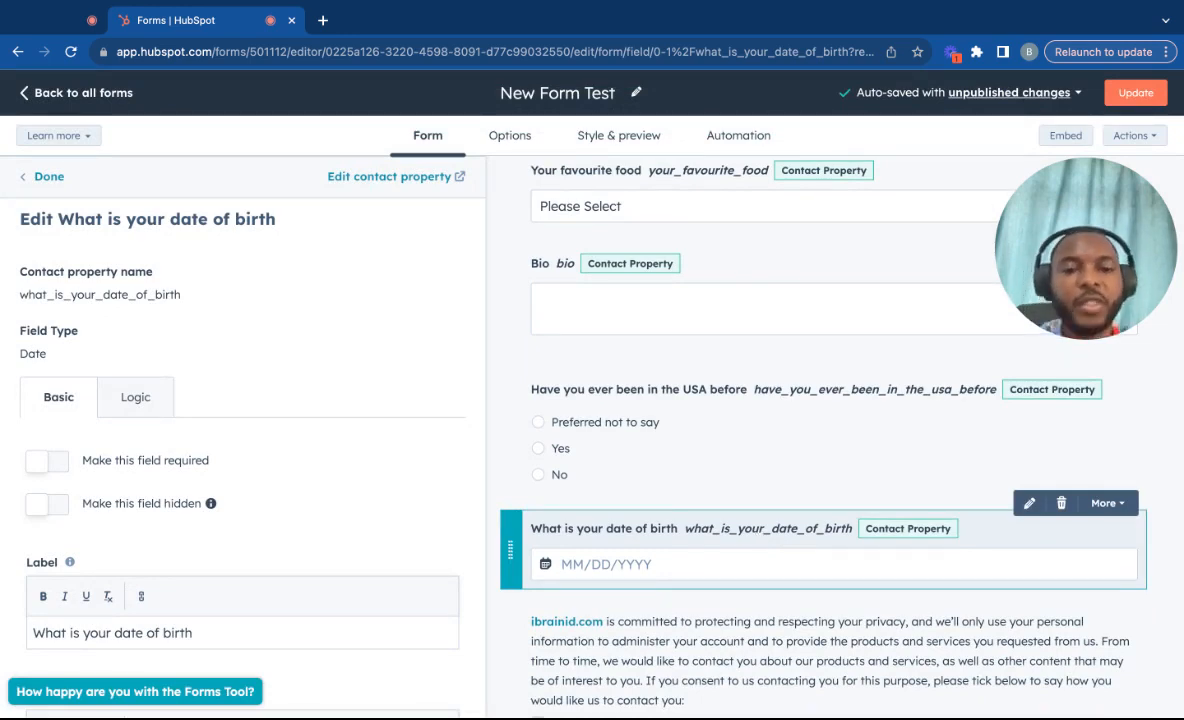
pyautogui.scroll(-4, 774, 550)
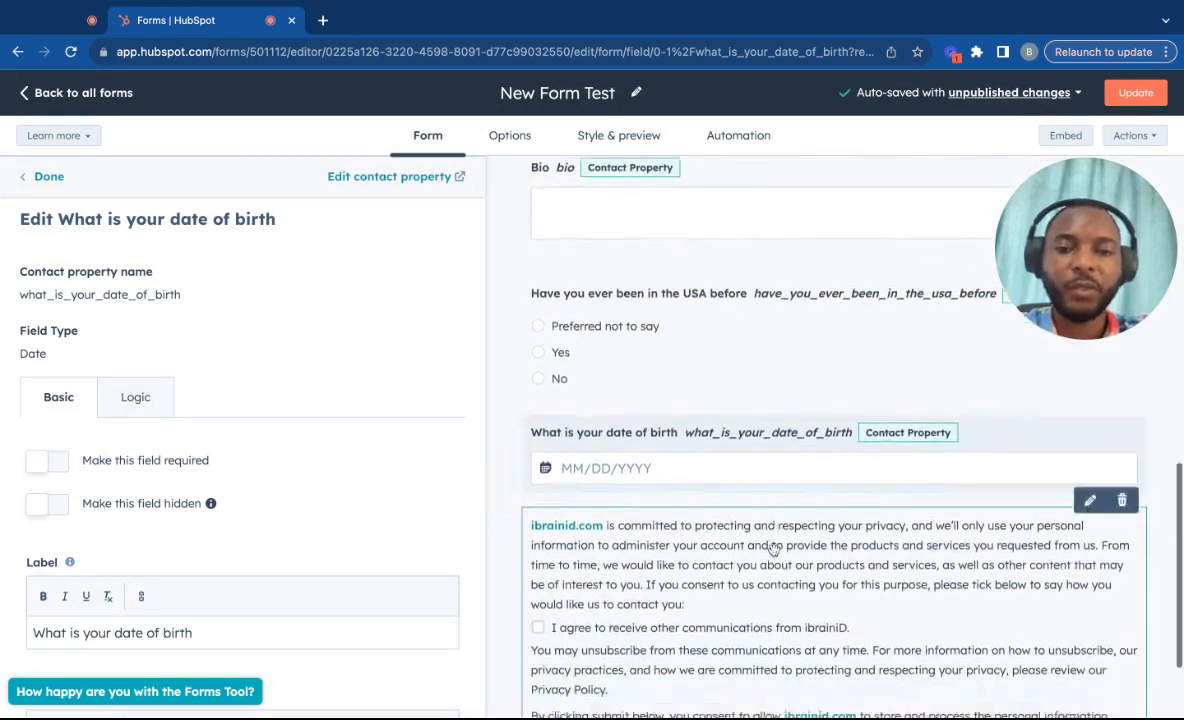
pyautogui.scroll(-1, 723, 520)
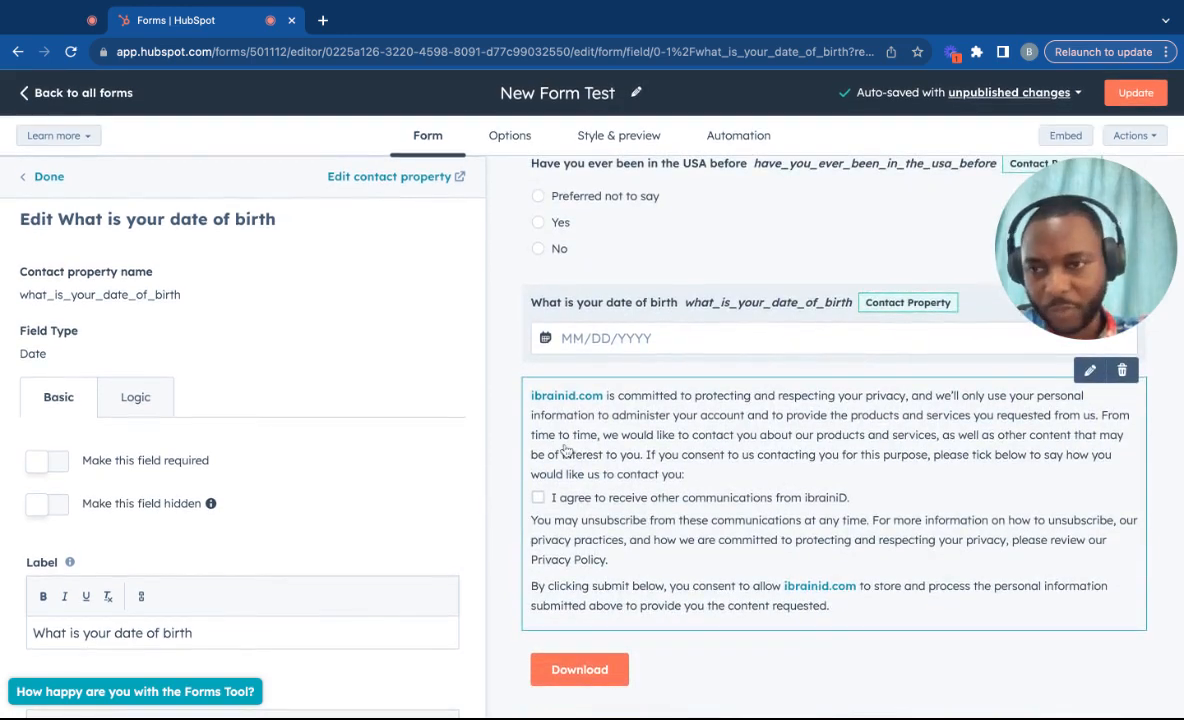
pyautogui.click(45, 181)
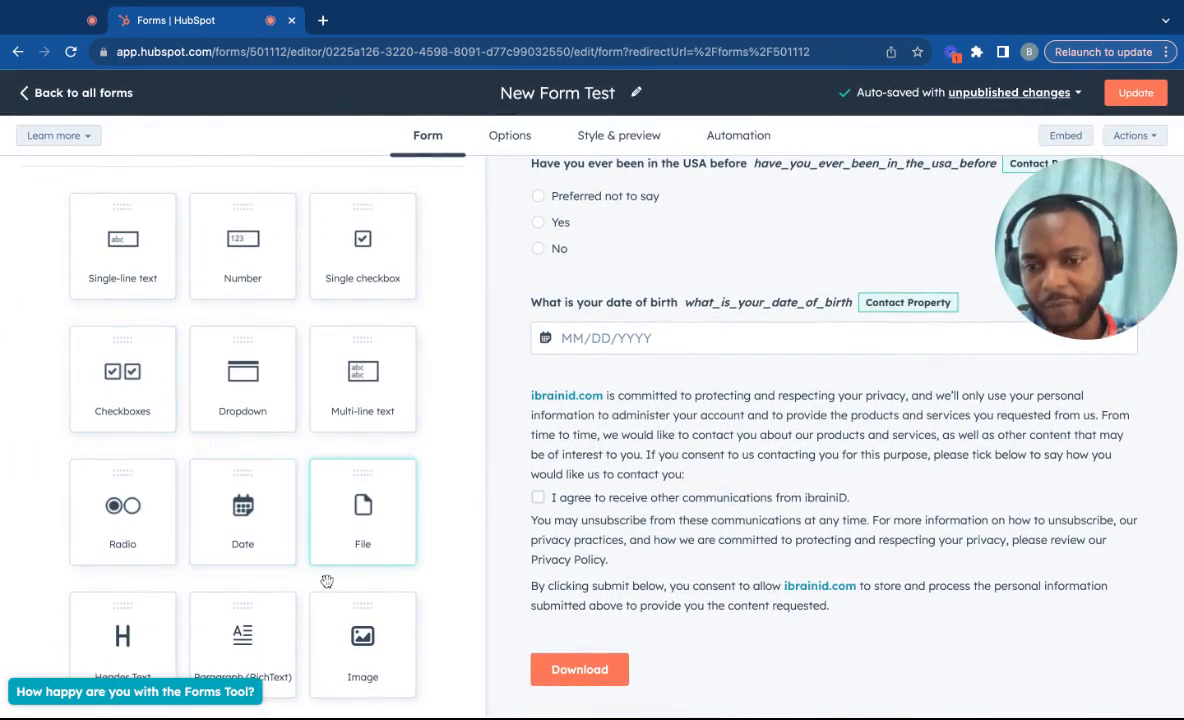
# Add a file field below the date of birth field as a new contact property labelled "Upload your CV".
pyautogui.moveTo(368, 510); pyautogui.dragTo(630, 380)
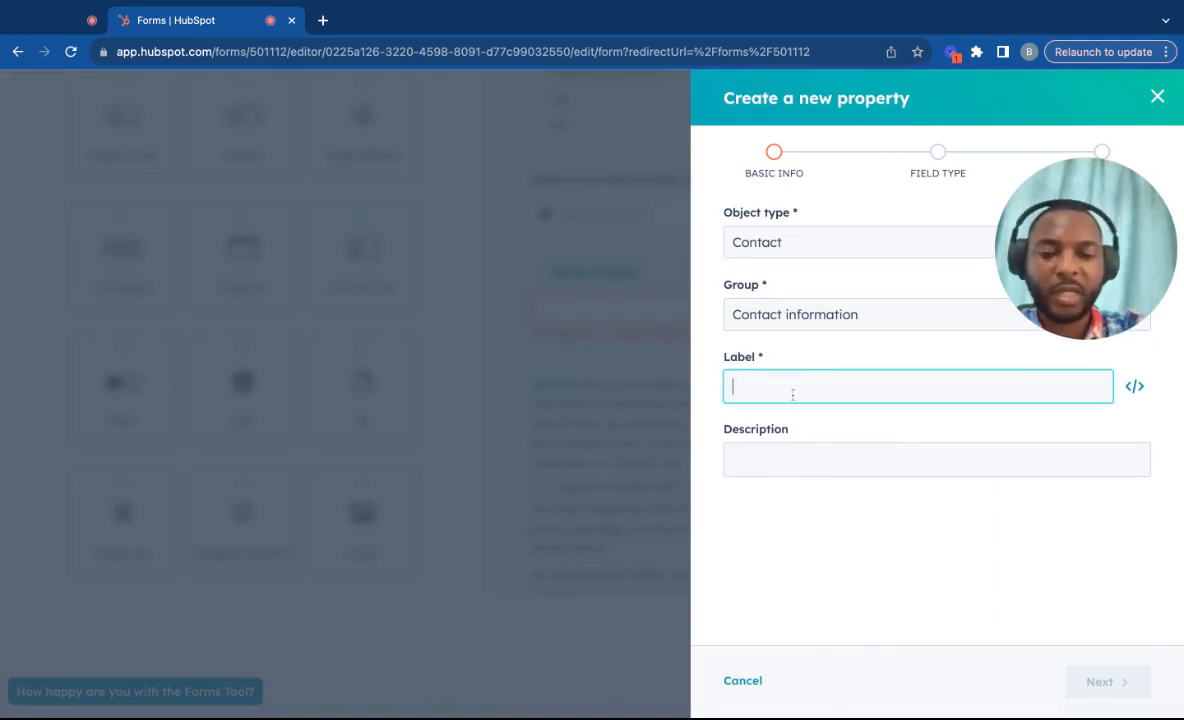
pyautogui.write('Upload your CV')
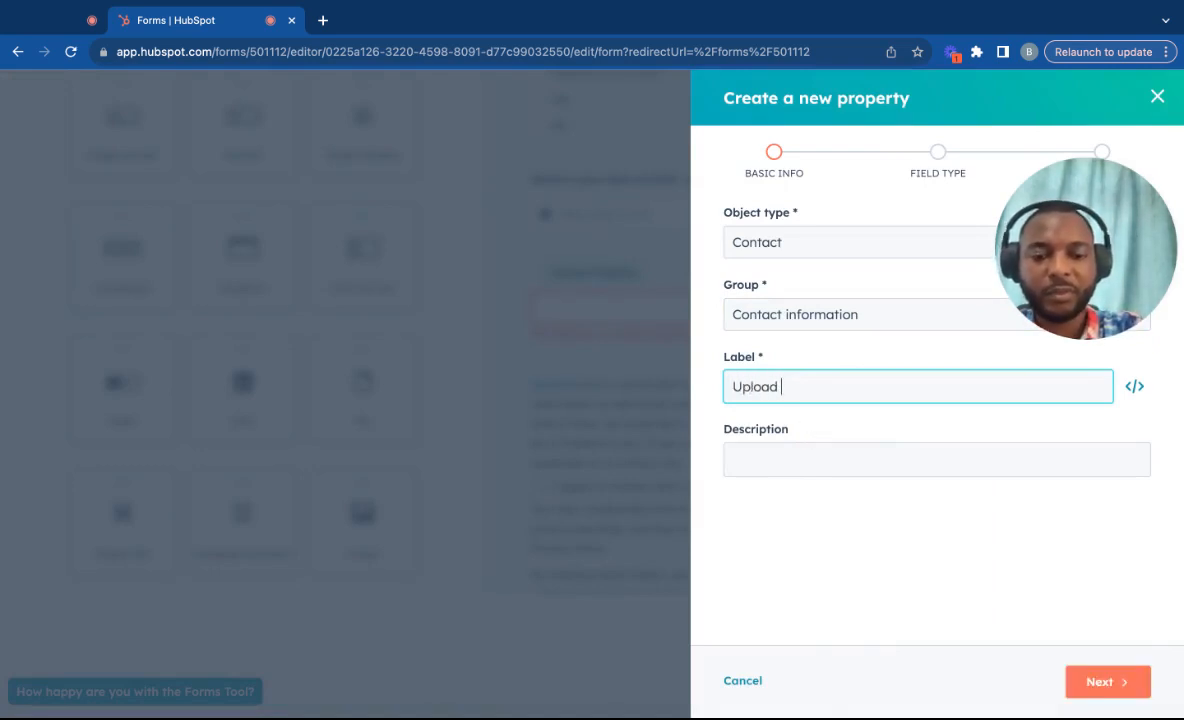
pyautogui.click(1097, 682)
pyautogui.click(1097, 682)
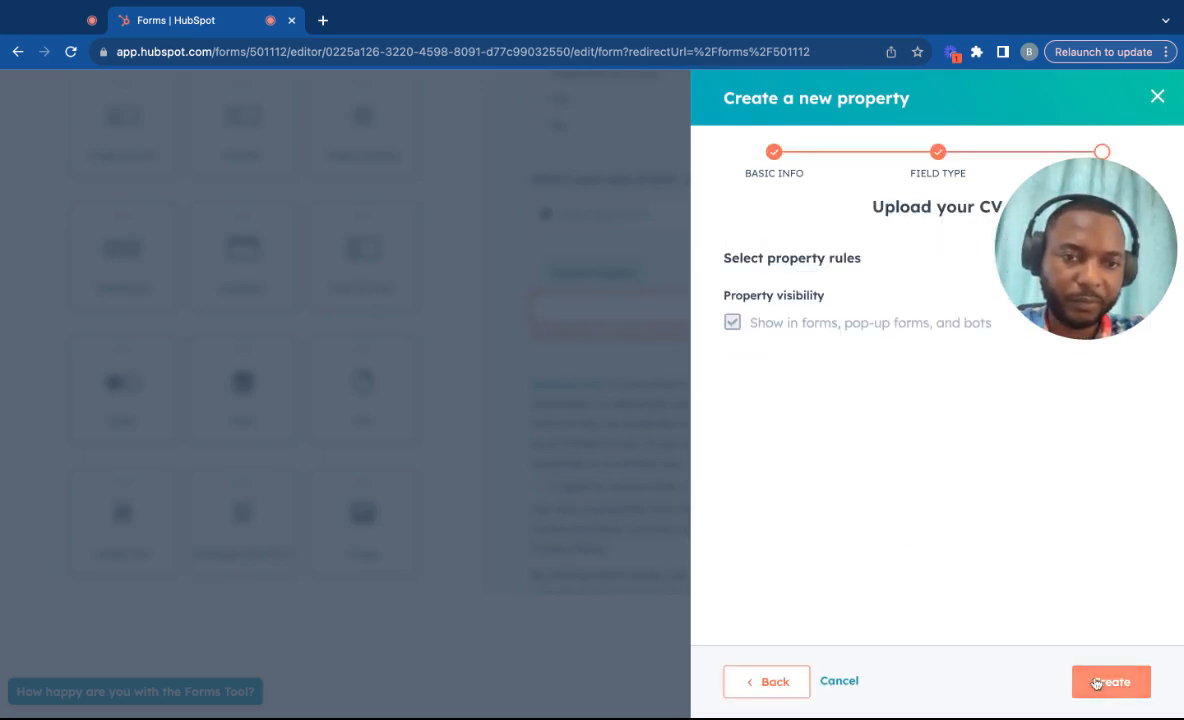
pyautogui.click(1097, 682)
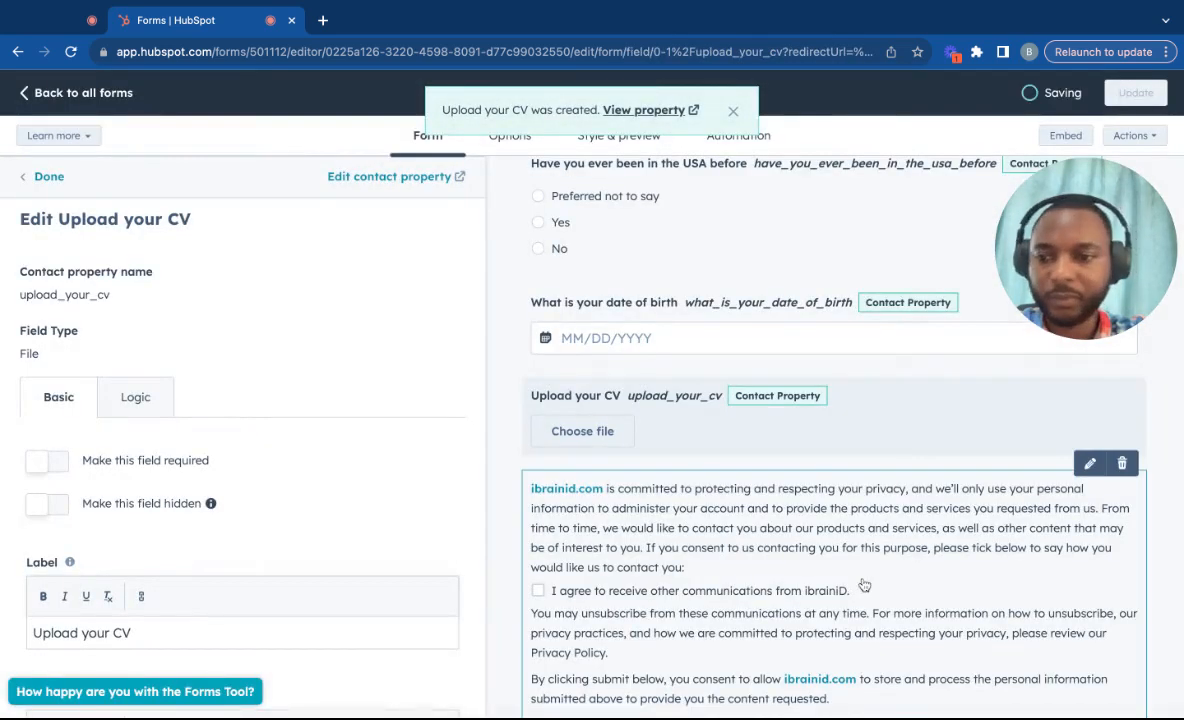
# Allow multiple files in the "Upload your CV" field and close its settings.
pyautogui.scroll(-2, 385, 460)
pyautogui.scroll(-3, 401, 480)
pyautogui.scroll(4, 401, 480)
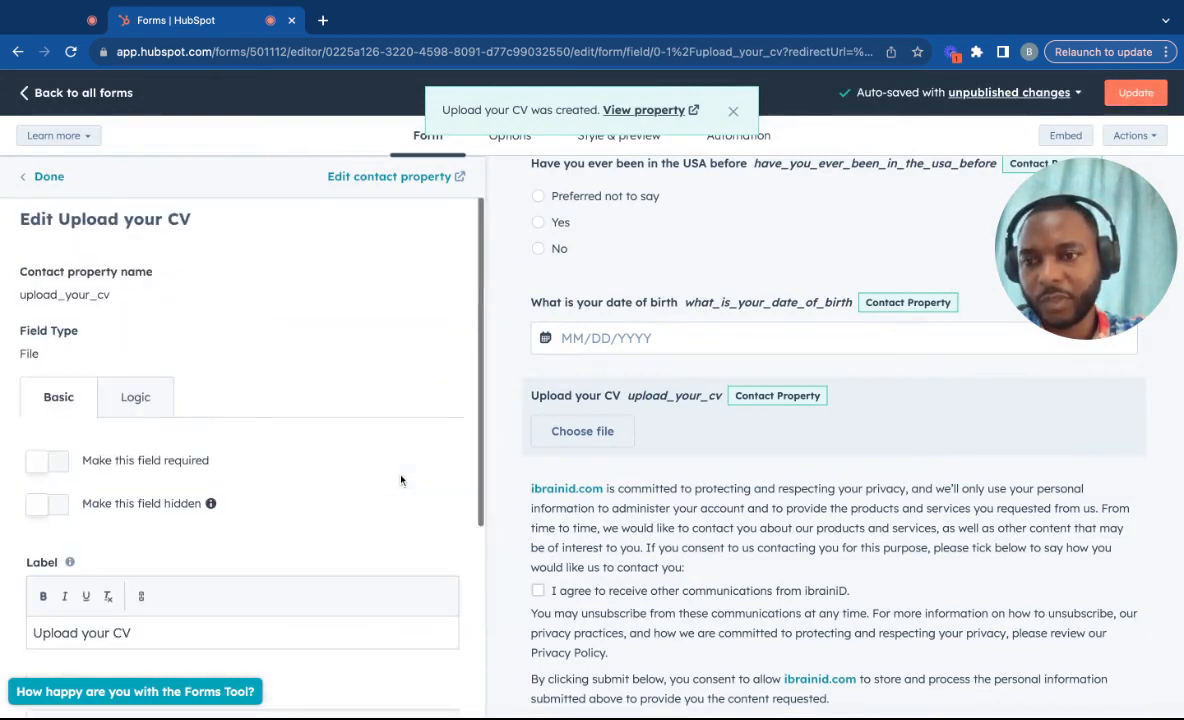
pyautogui.scroll(-4, 401, 480)
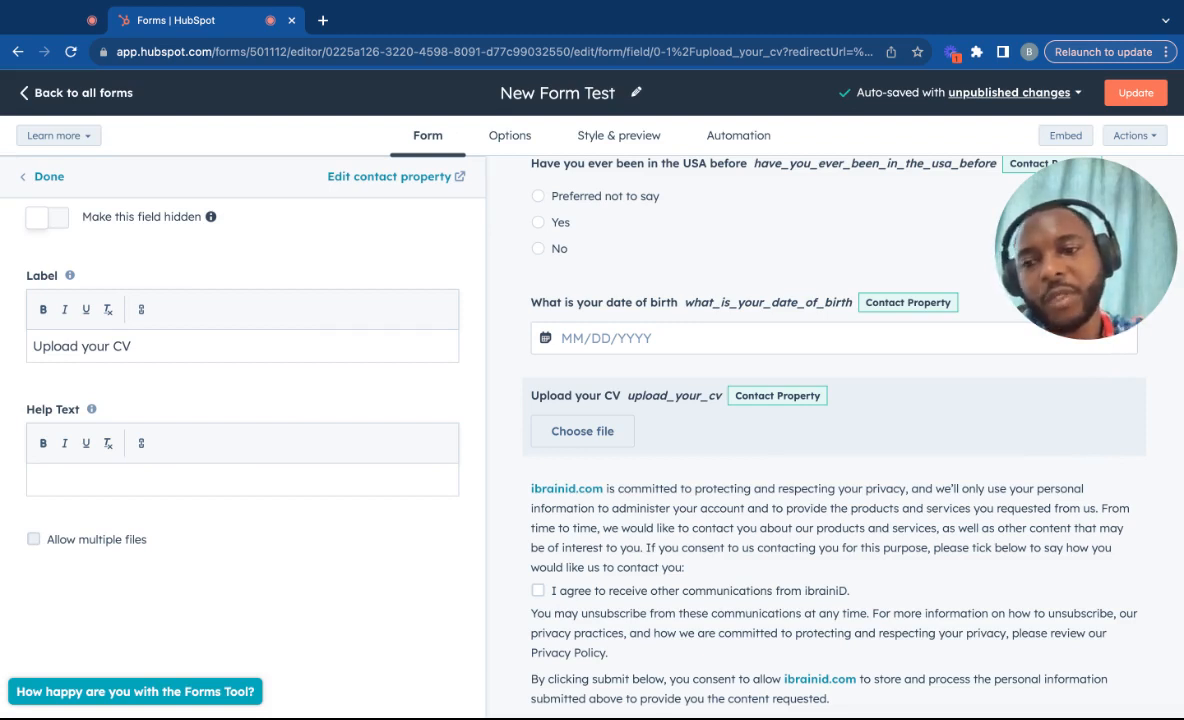
pyautogui.click(33, 539)
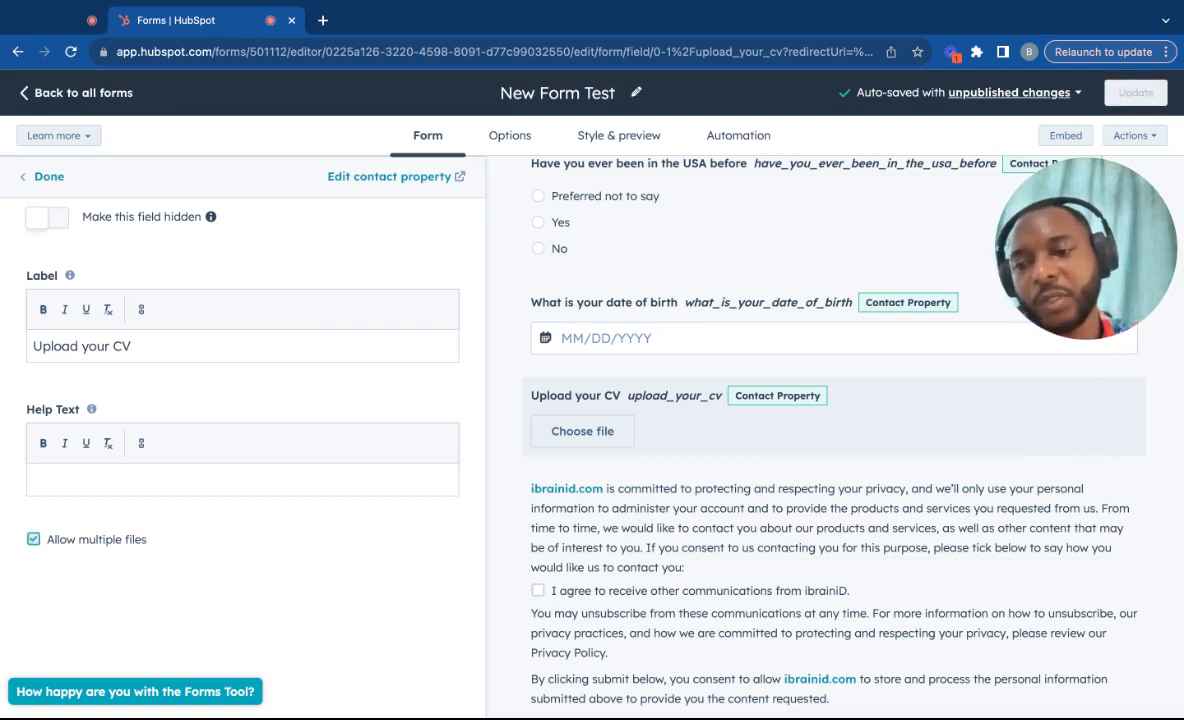
pyautogui.scroll(-2, 660, 517)
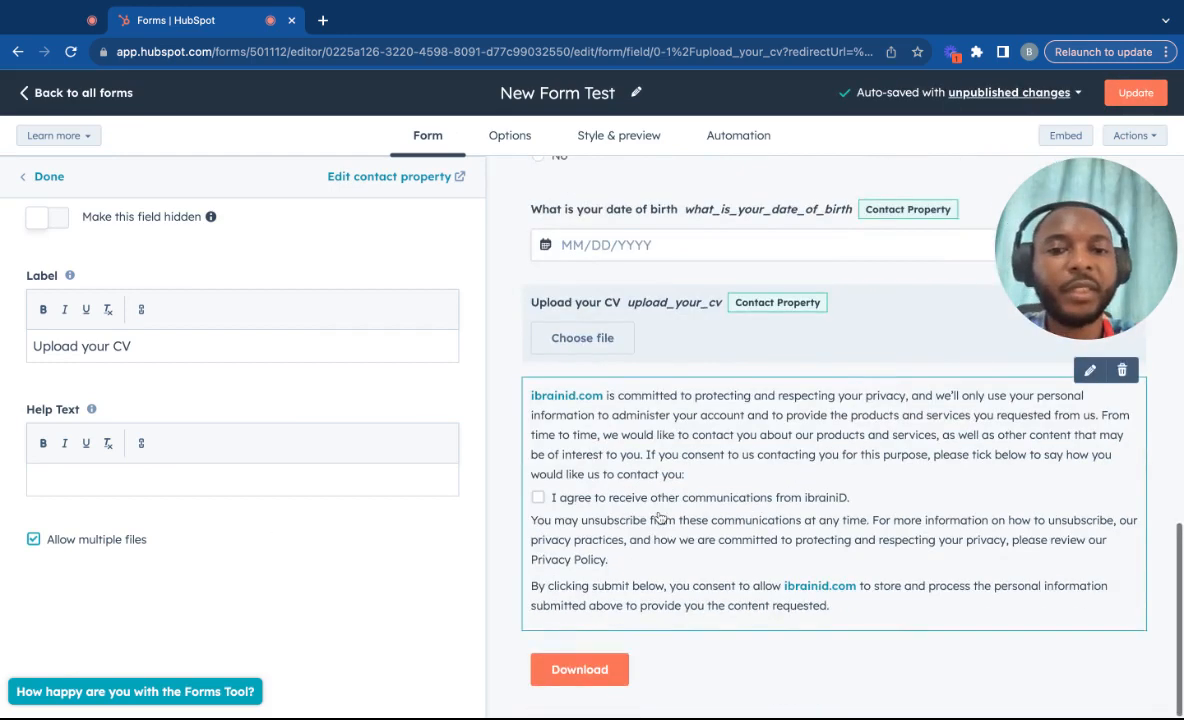
pyautogui.scroll(2, 660, 517)
pyautogui.scroll(1, 660, 517)
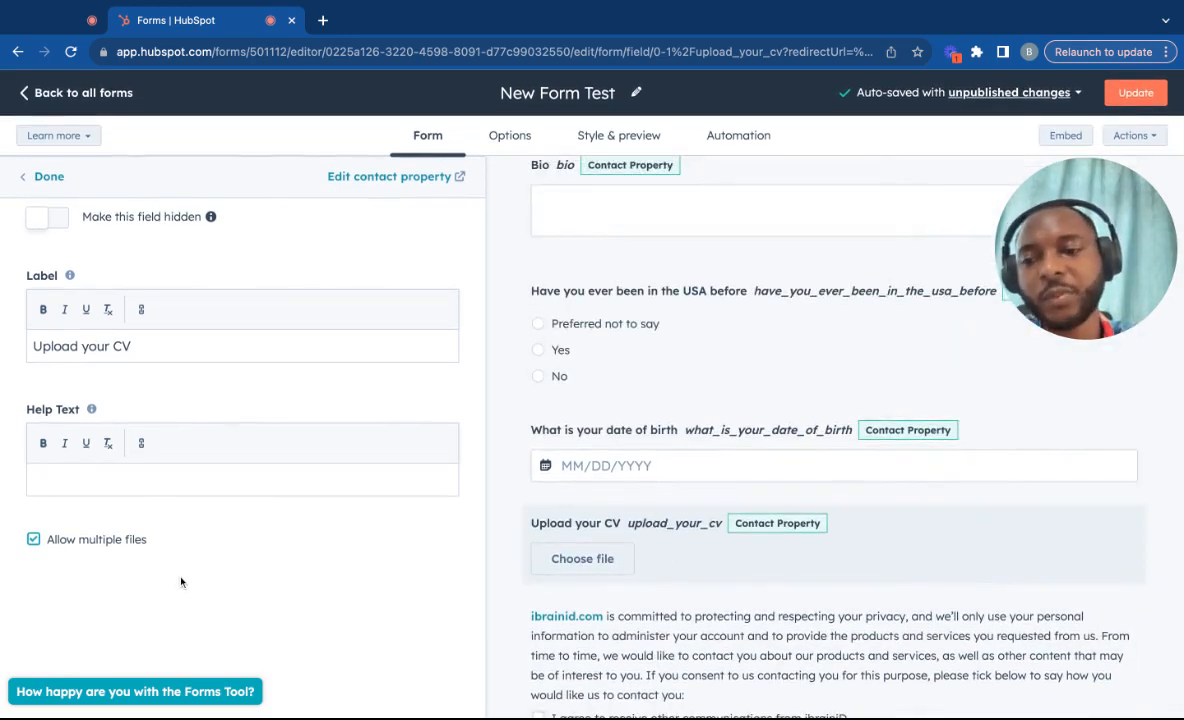
pyautogui.scroll(5, 383, 413)
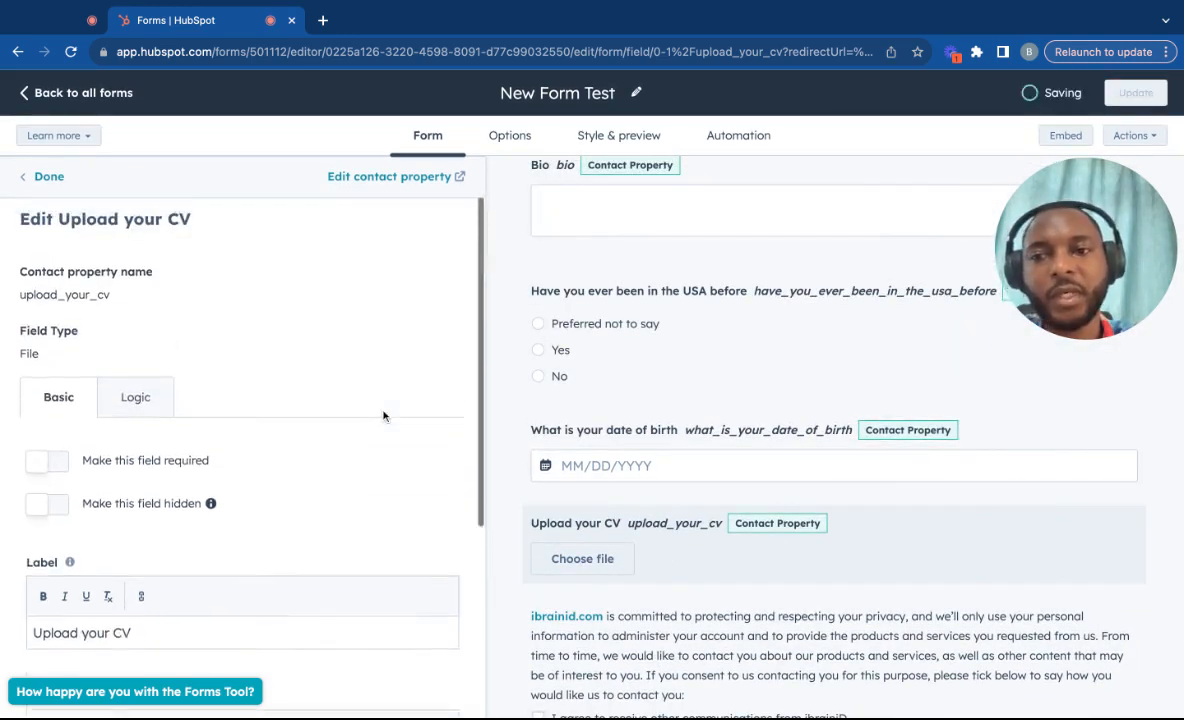
pyautogui.click(48, 176)
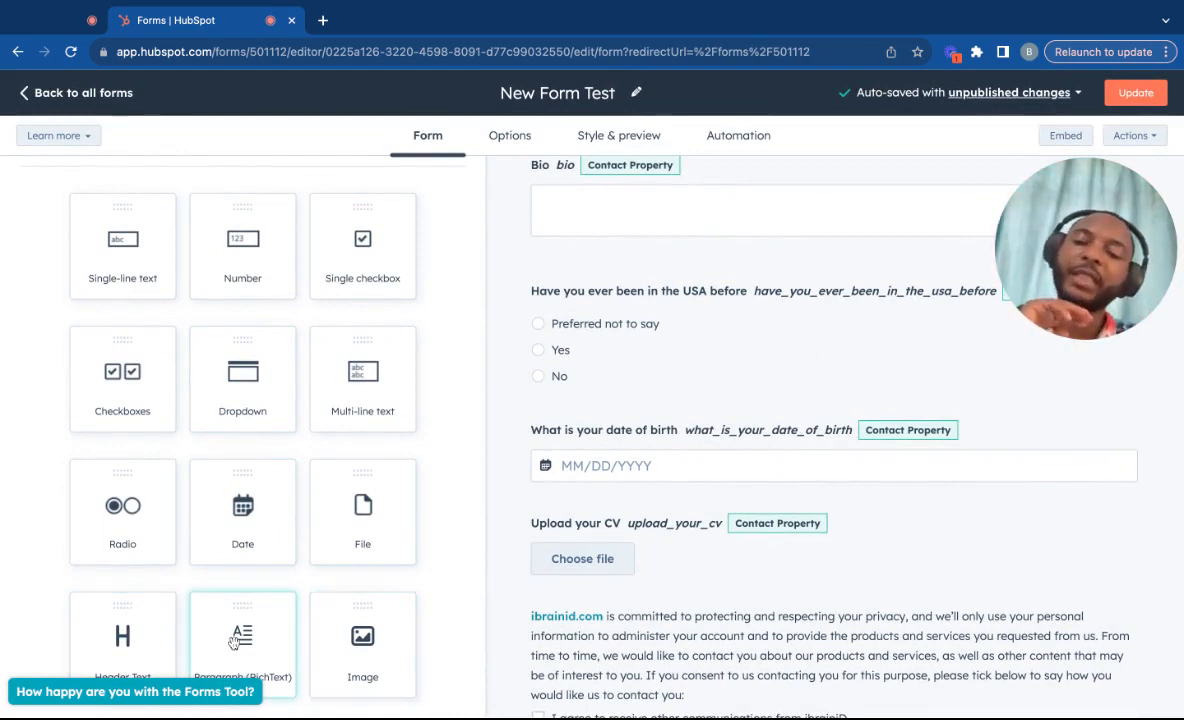
# Insert a header text element between the Street address field and the First name and Last name fields.
pyautogui.scroll(5, 588, 547)
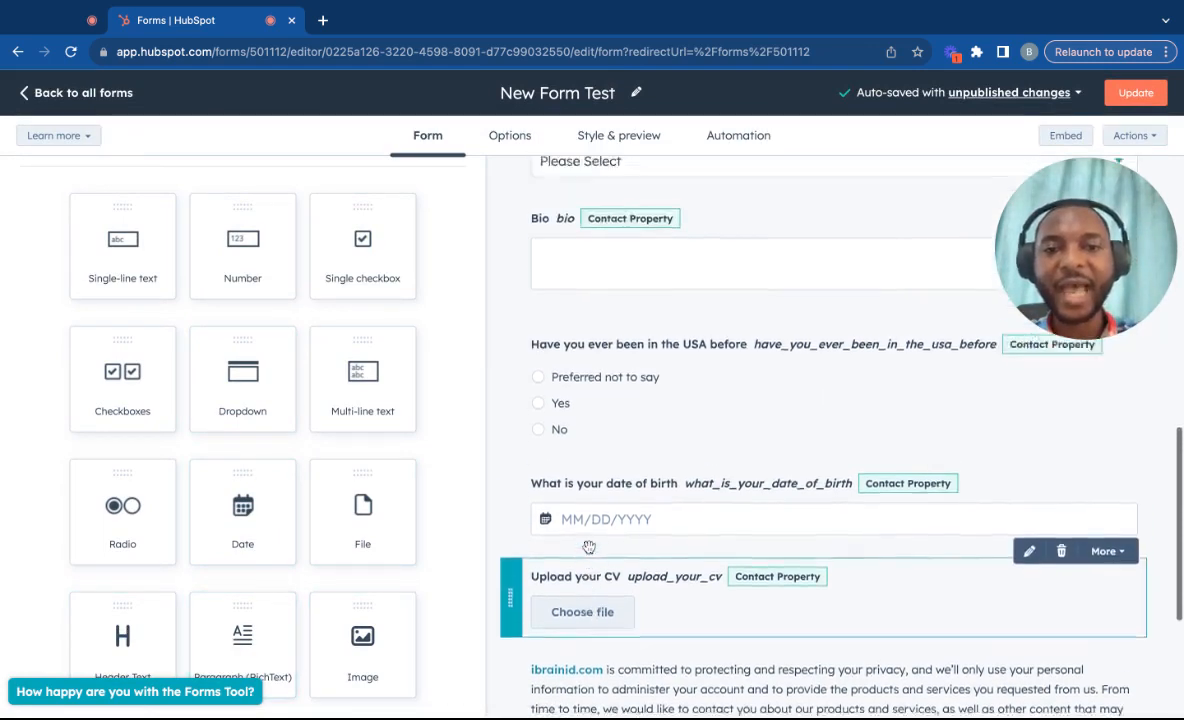
pyautogui.scroll(-1, 588, 547)
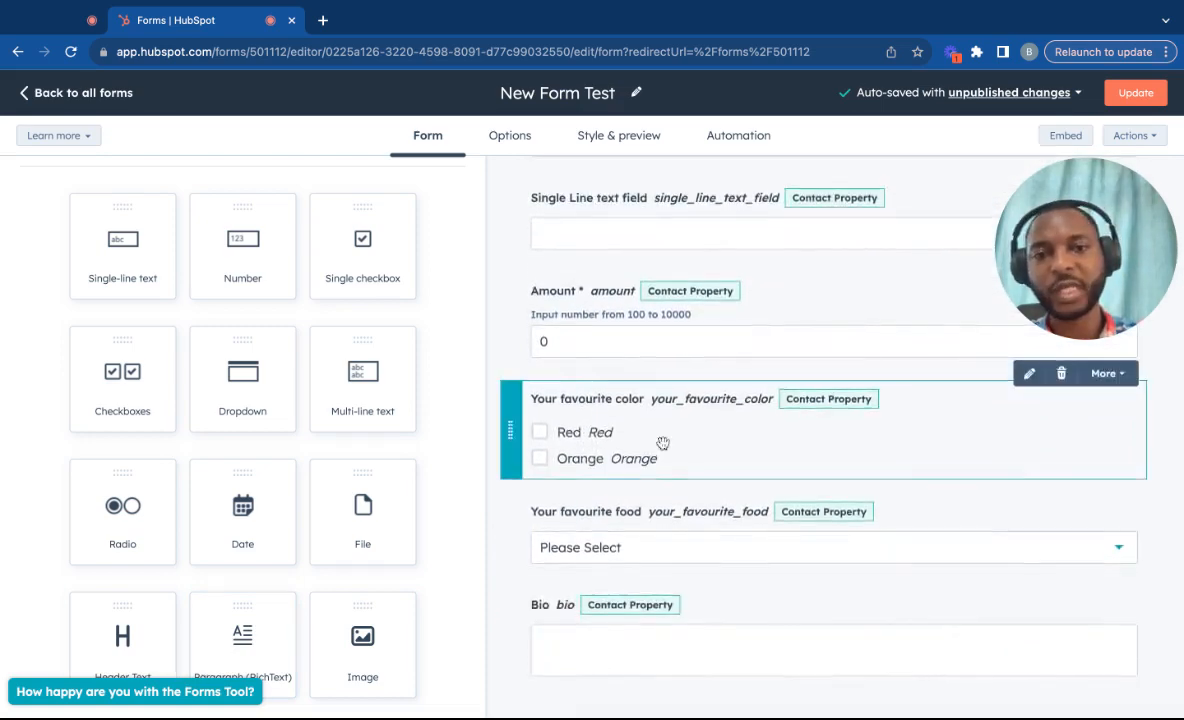
pyautogui.scroll(5, 663, 440)
pyautogui.moveTo(110, 640); pyautogui.dragTo(686, 396)
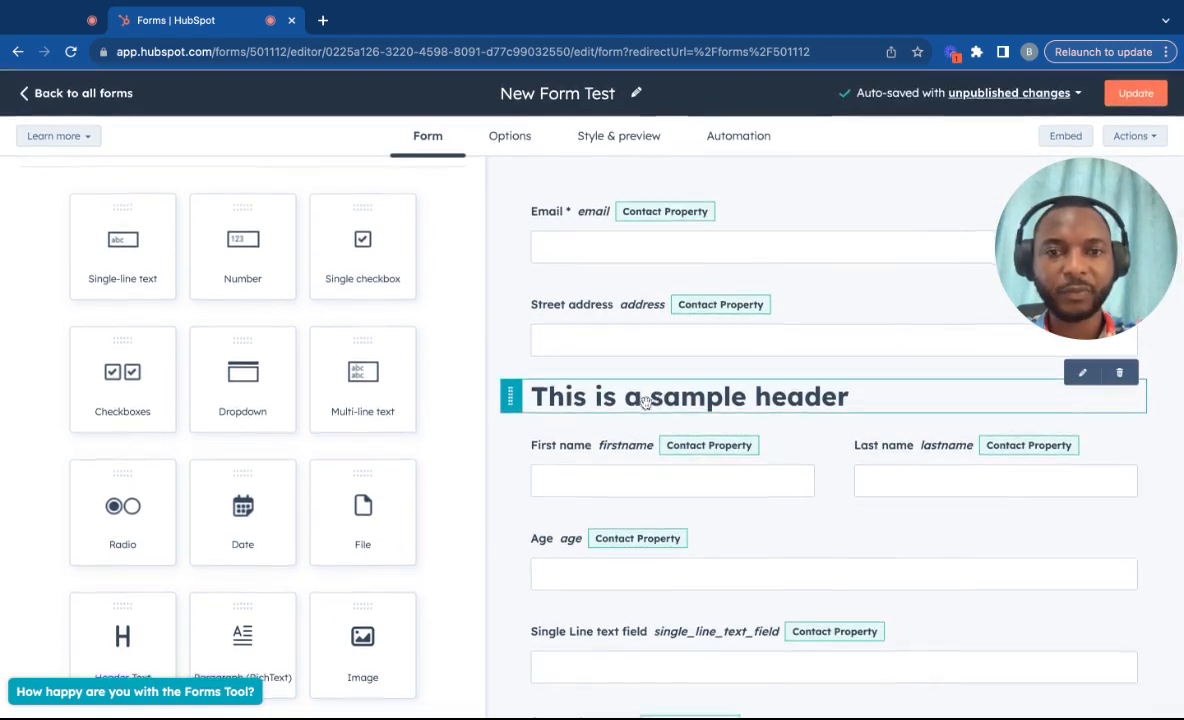
# Replace the sample text of the header below Street address with "Heading 2" and close its configuration.
pyautogui.click(614, 400)
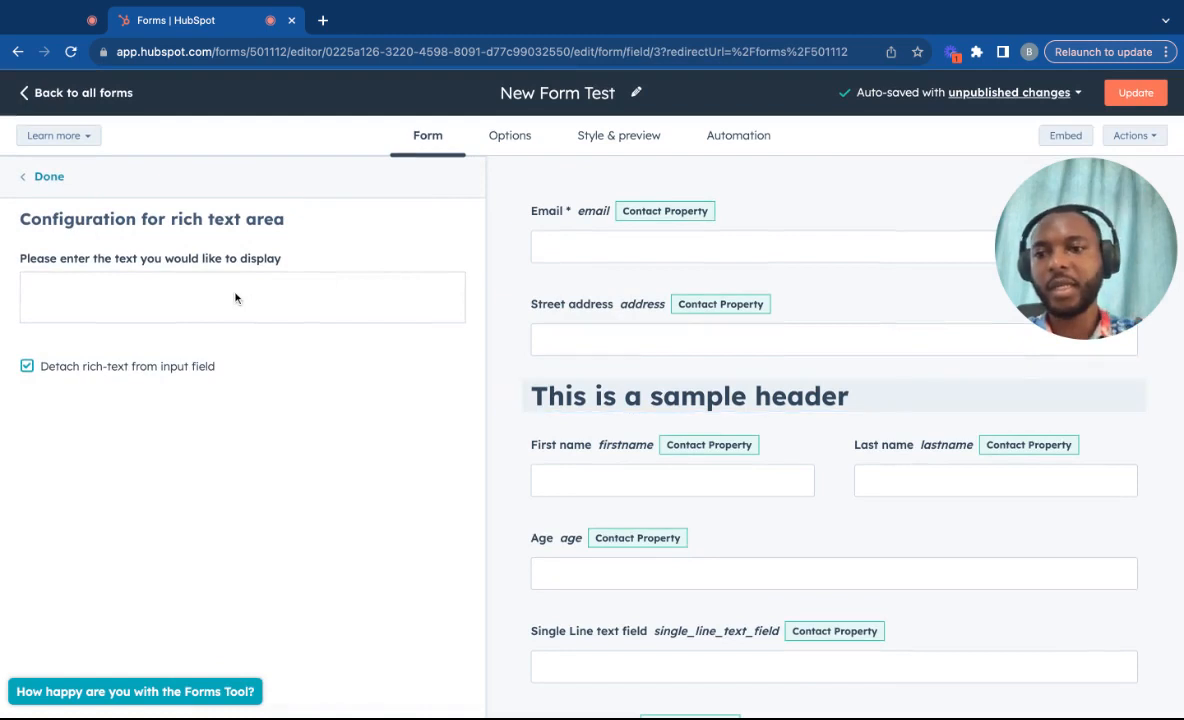
pyautogui.click(599, 394)
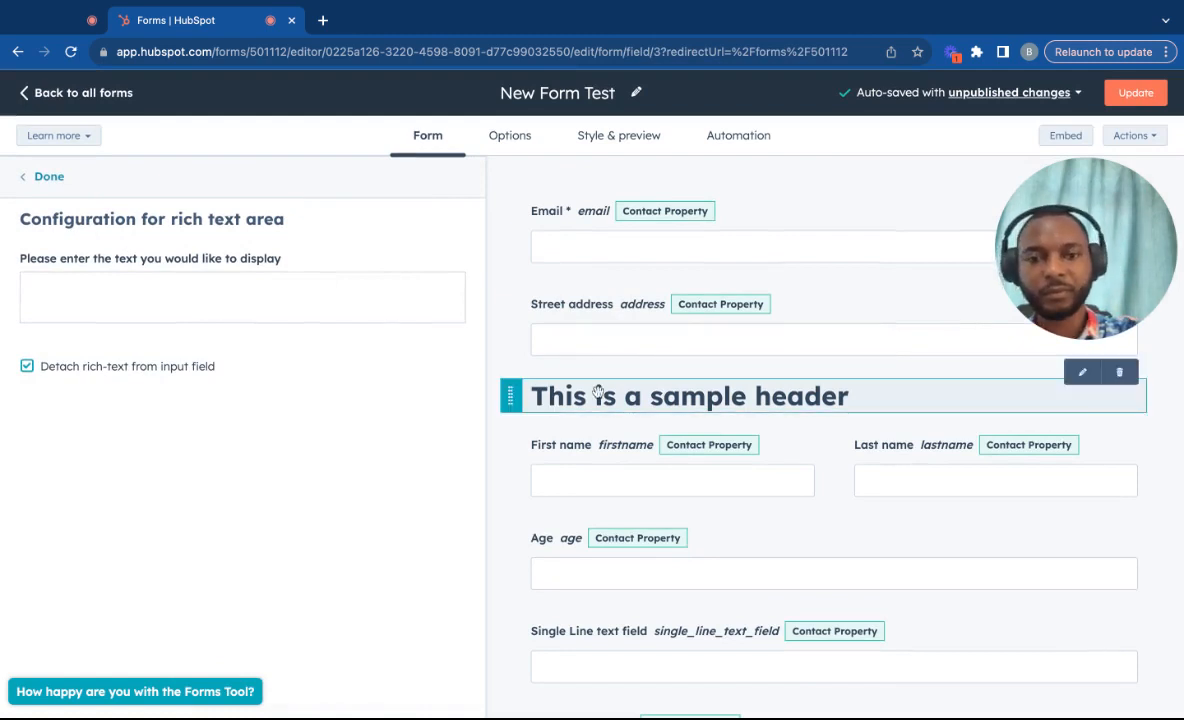
pyautogui.click(366, 369)
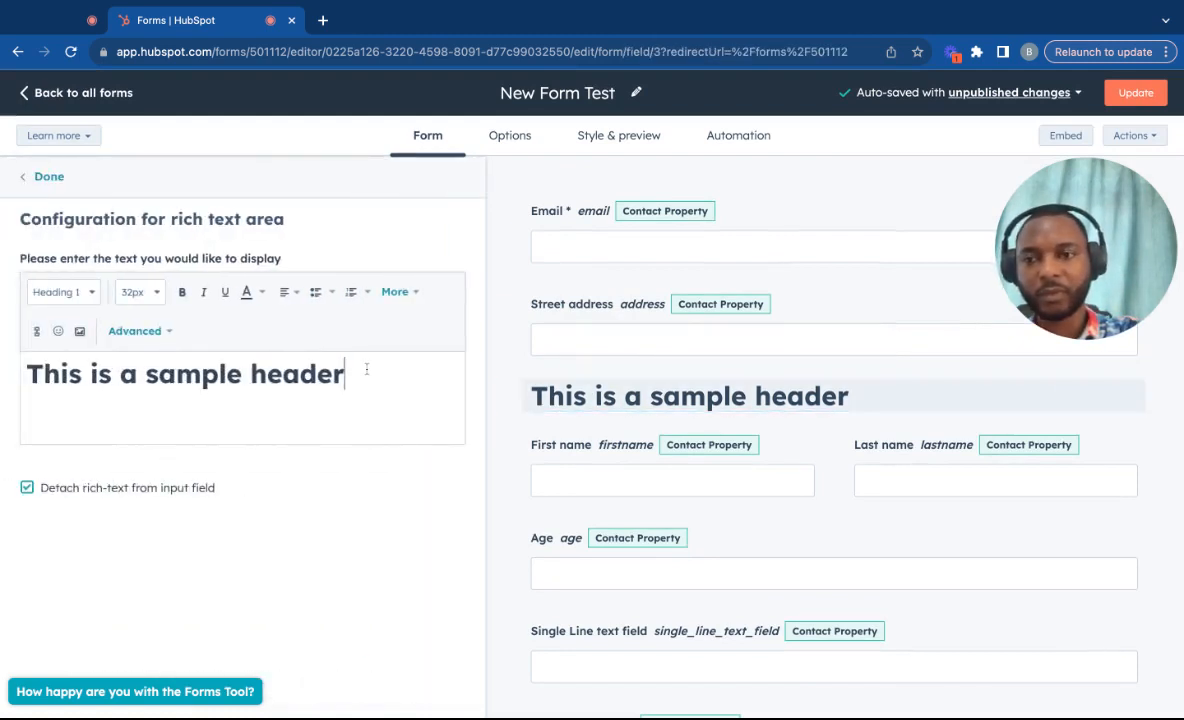
pyautogui.tripleClick(365, 369)
pyautogui.write('Heading 2')
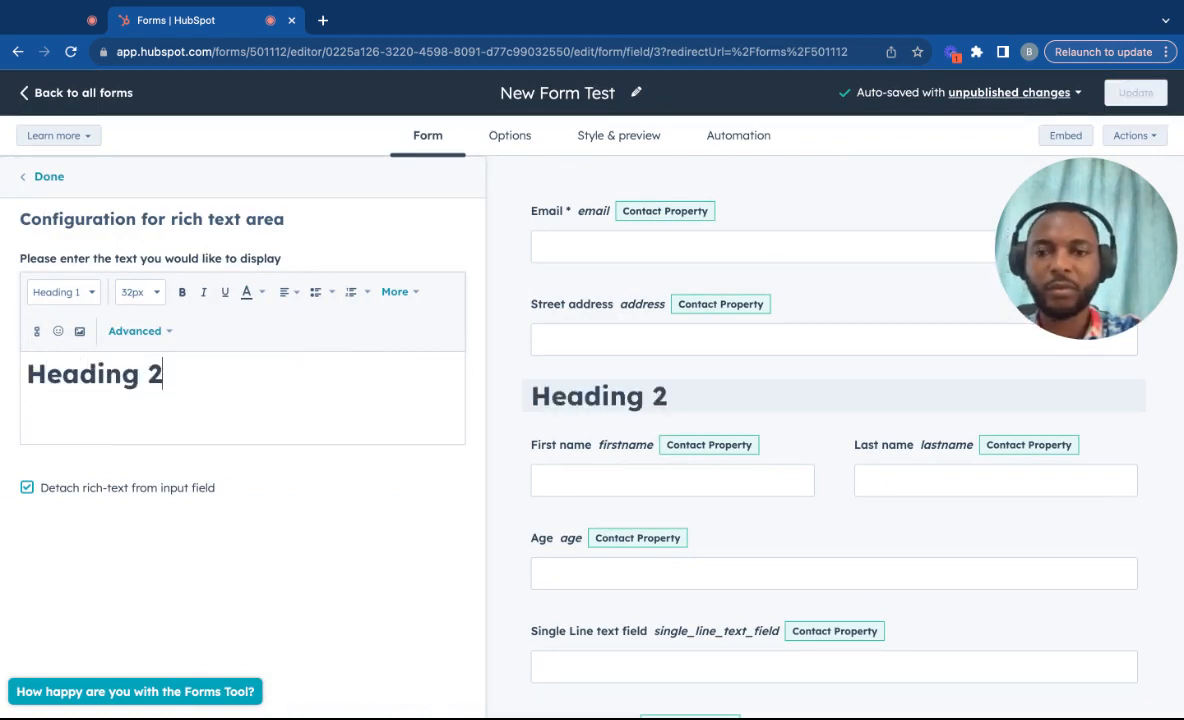
pyautogui.click(665, 390)
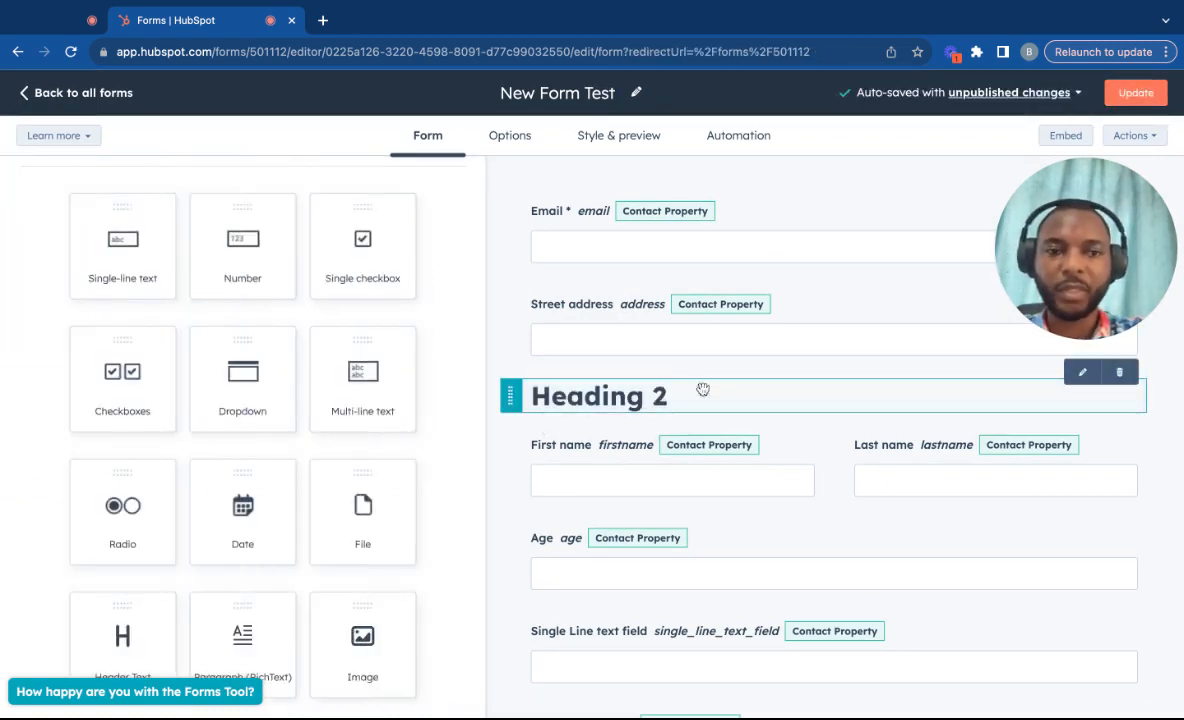
# Add a header text element above the Email field and replace its sample text with "Main header".
pyautogui.moveTo(143, 622); pyautogui.dragTo(641, 240)
pyautogui.click(603, 208)
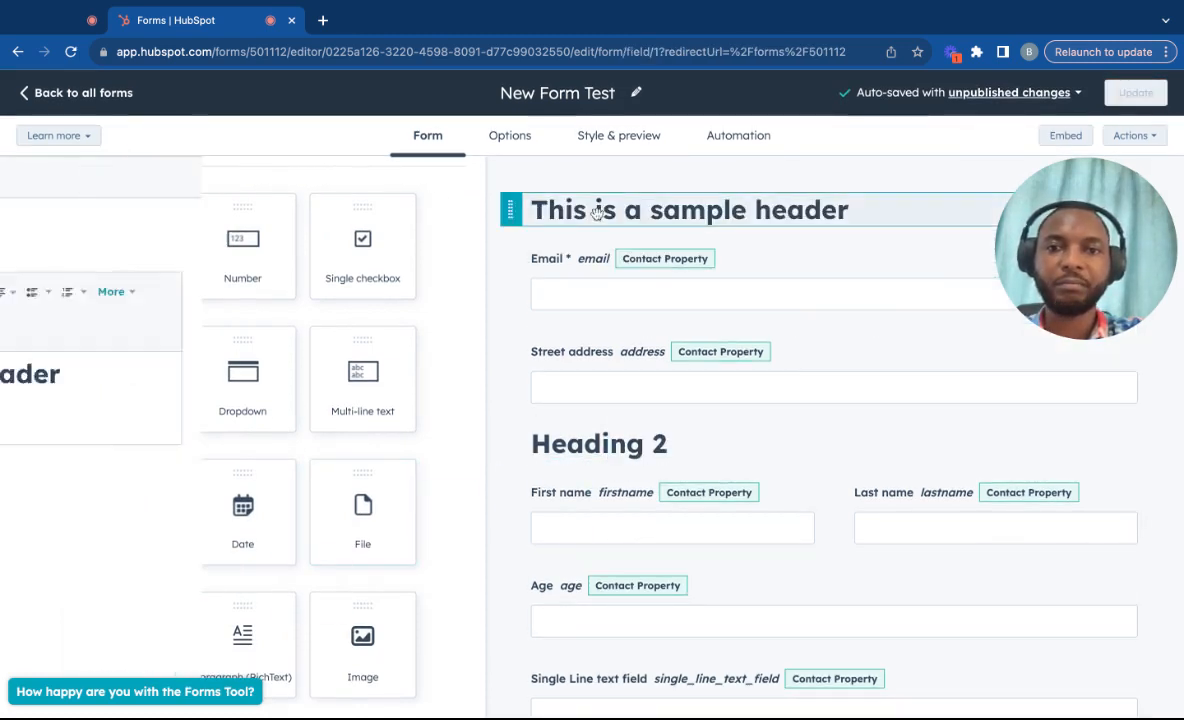
pyautogui.tripleClick(278, 374)
pyautogui.write('Maiun')
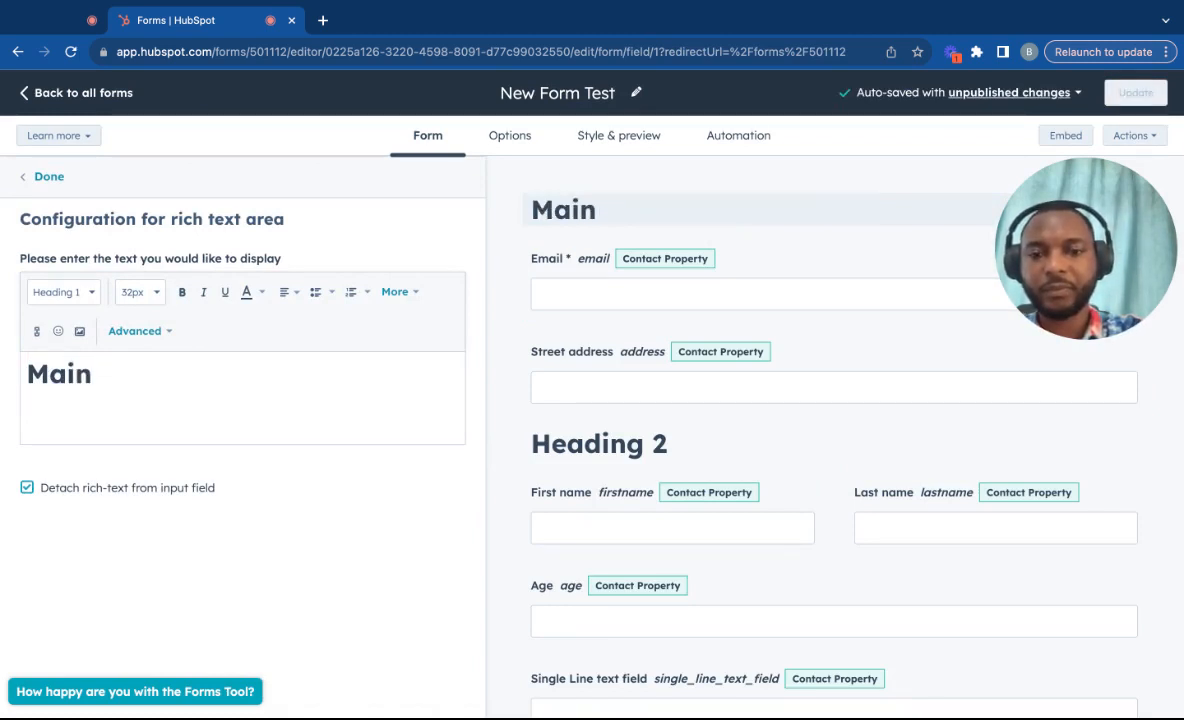
pyautogui.write(' hed')
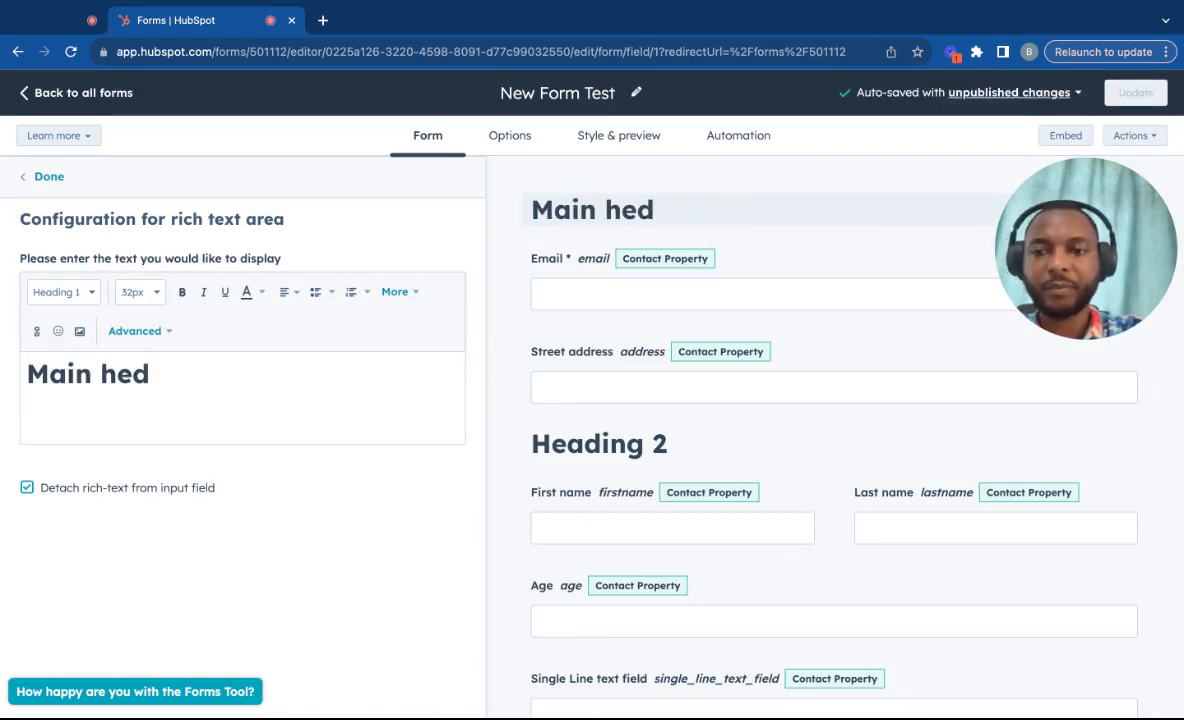
pyautogui.press('BackSpace')
pyautogui.write('ader')
# Look through the whole form to check how the headers and fields are laid out.
pyautogui.scroll(-5, 567, 449)
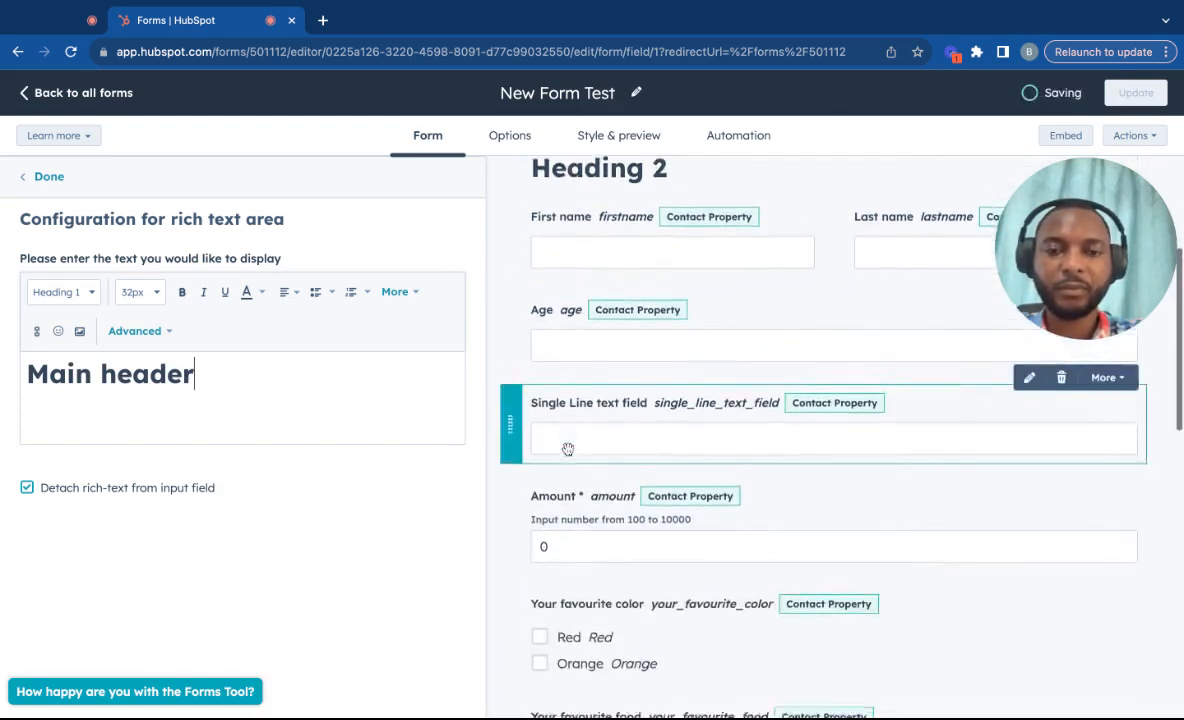
pyautogui.scroll(-10, 567, 449)
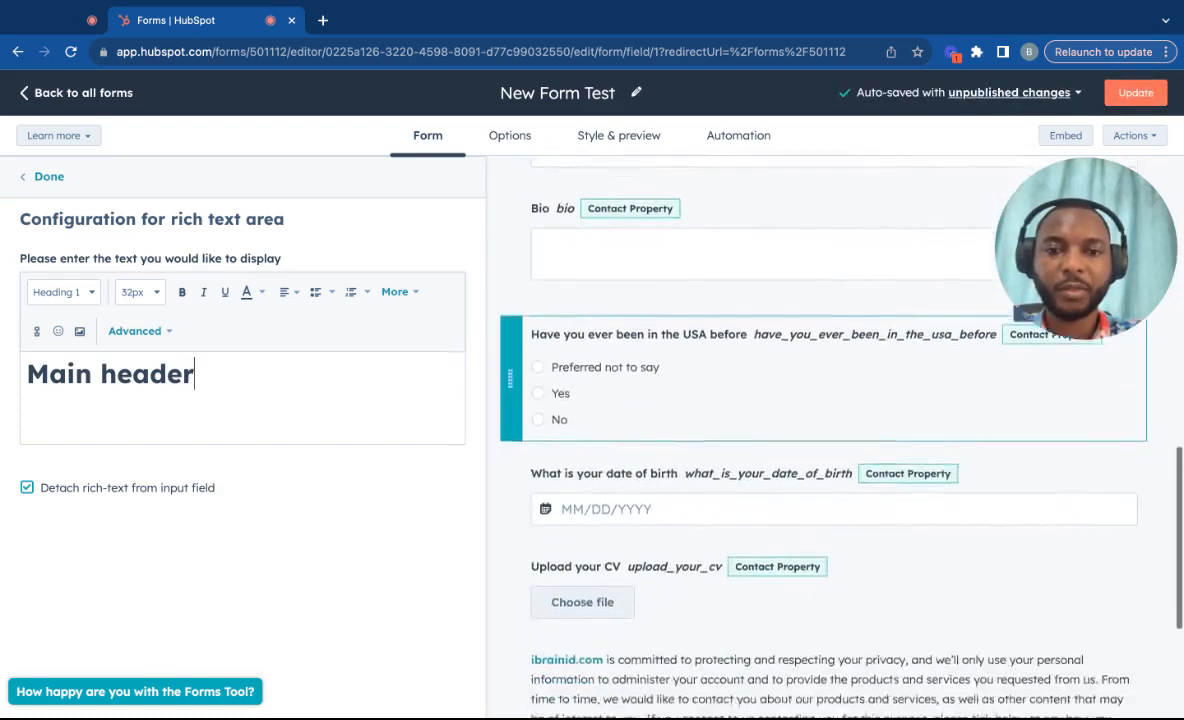
pyautogui.scroll(-5, 700, 440)
pyautogui.scroll(6, 700, 440)
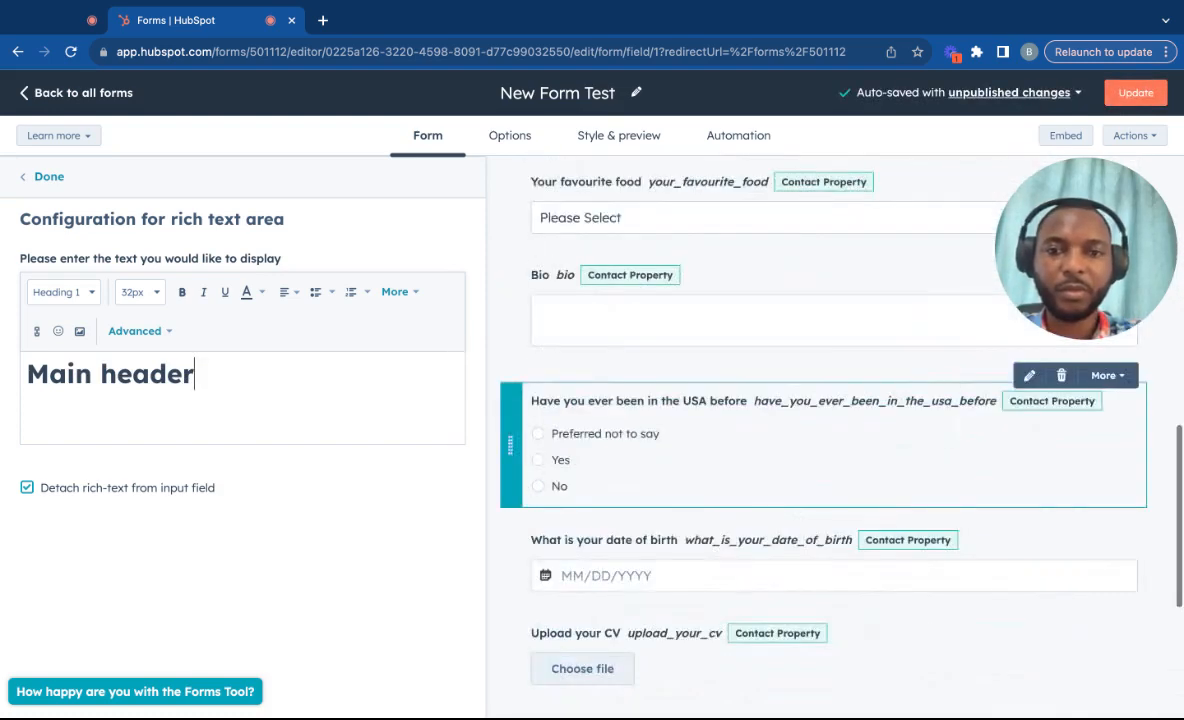
pyautogui.scroll(5, 830, 440)
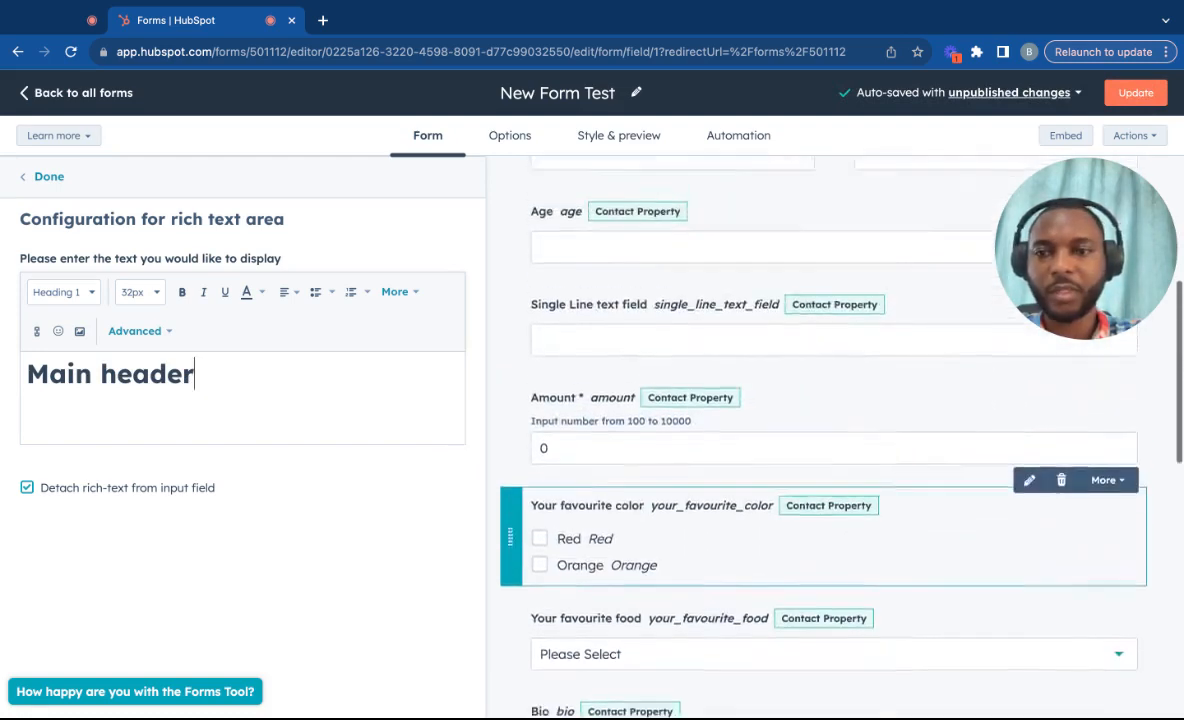
pyautogui.scroll(4, 830, 440)
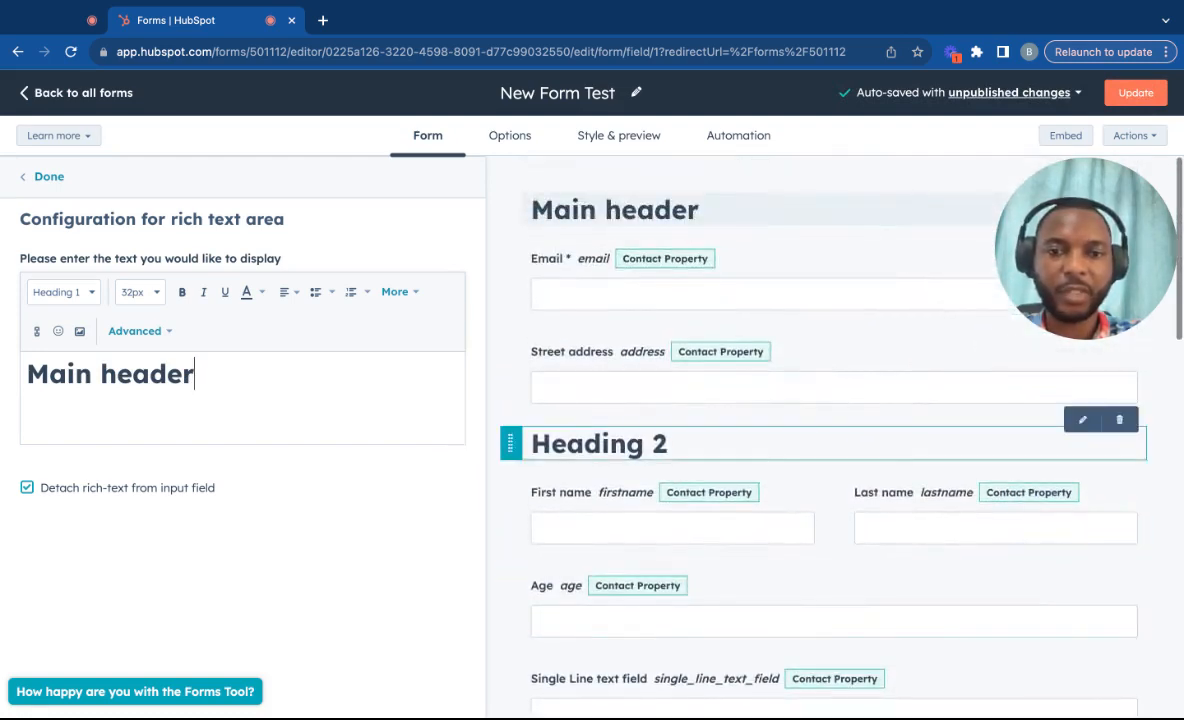
pyautogui.scroll(-4, 830, 440)
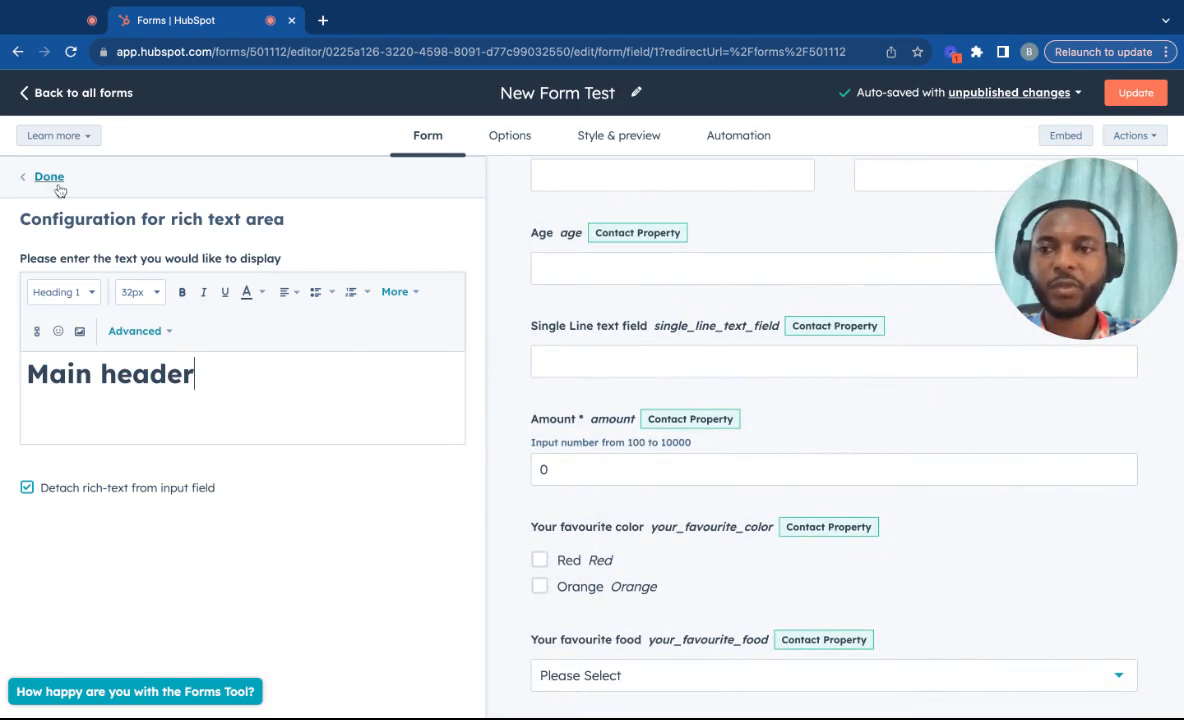
# Close the header's configuration and insert a rich text paragraph with its default text between the Single Line text field and Amount.
pyautogui.click(52, 180)
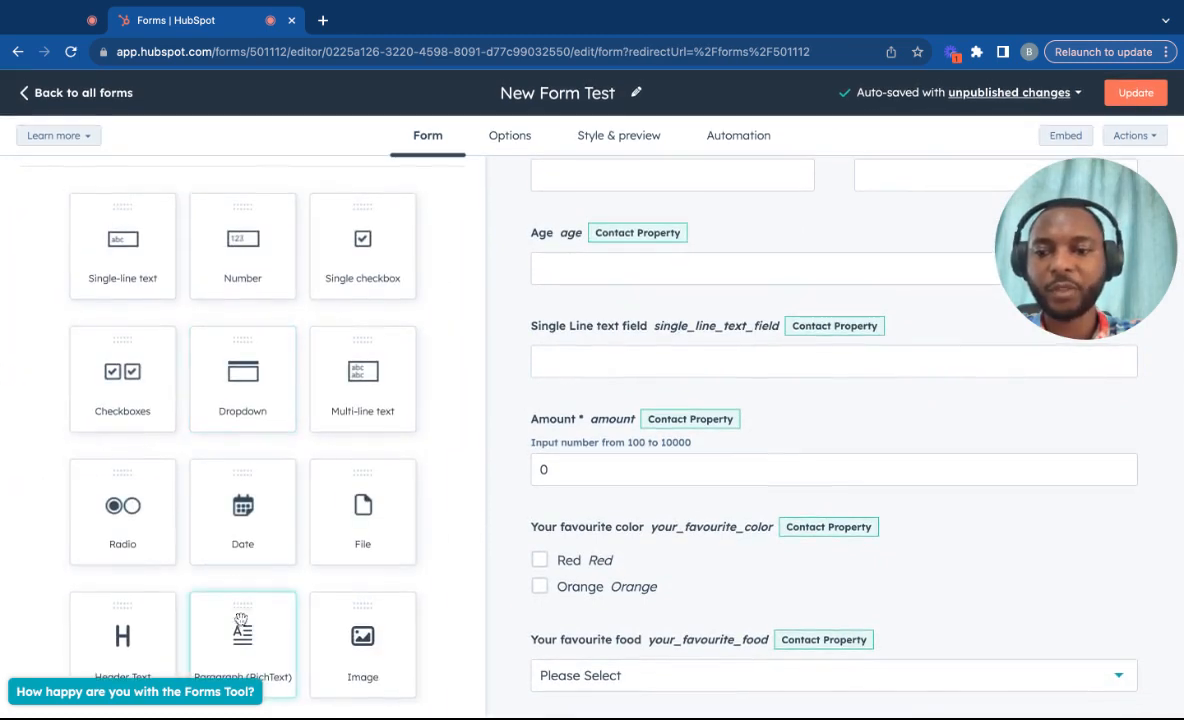
pyautogui.moveTo(242, 636); pyautogui.dragTo(587, 390)
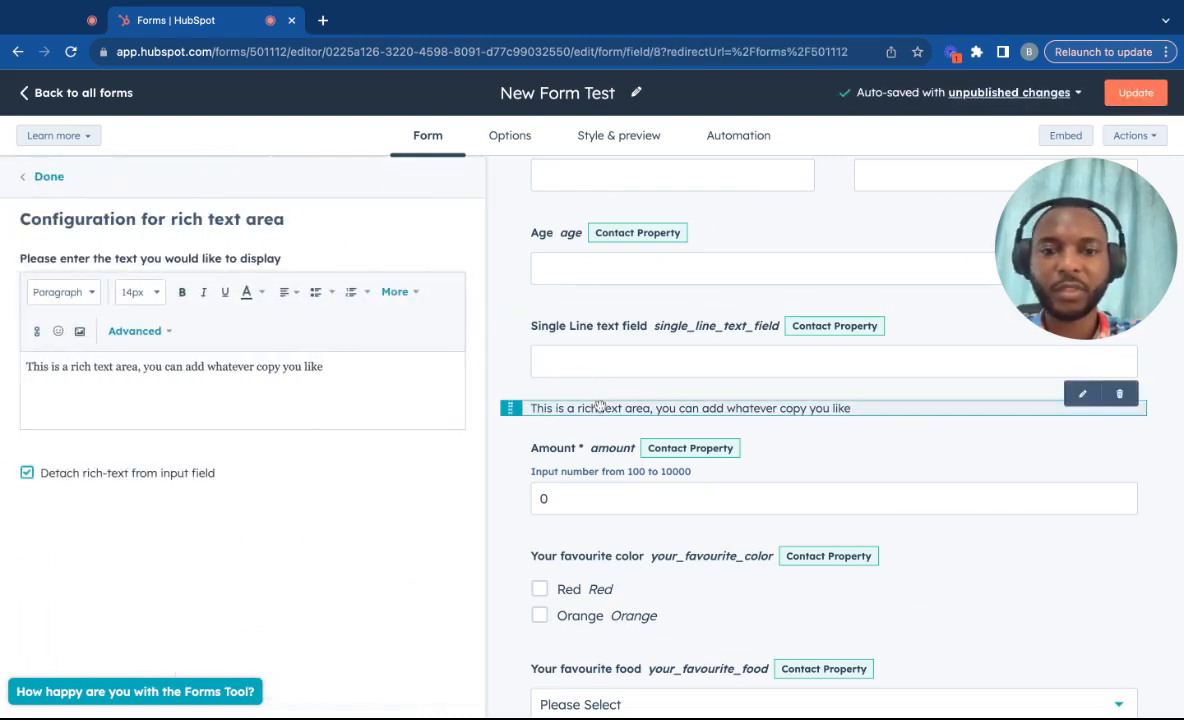
pyautogui.click(48, 177)
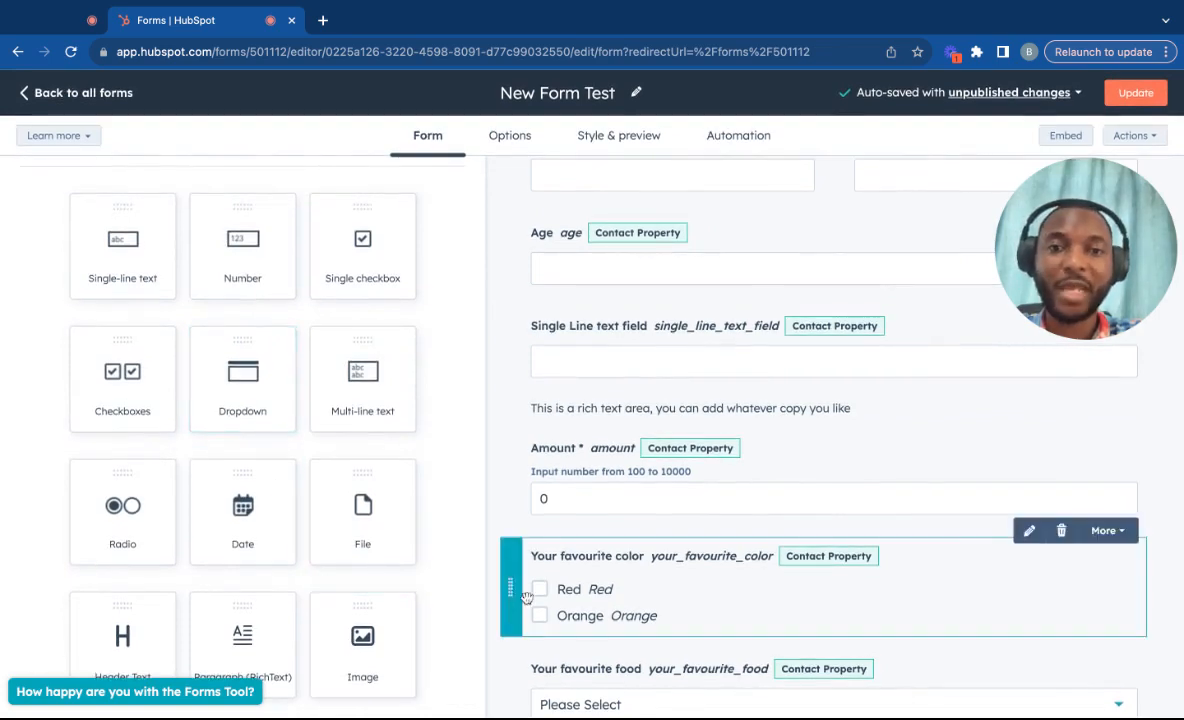
# Insert an image element above the "Main header" text.
pyautogui.scroll(4, 526, 597)
pyautogui.moveTo(366, 648); pyautogui.dragTo(359, 656)
pyautogui.moveTo(458, 570); pyautogui.dragTo(662, 212)
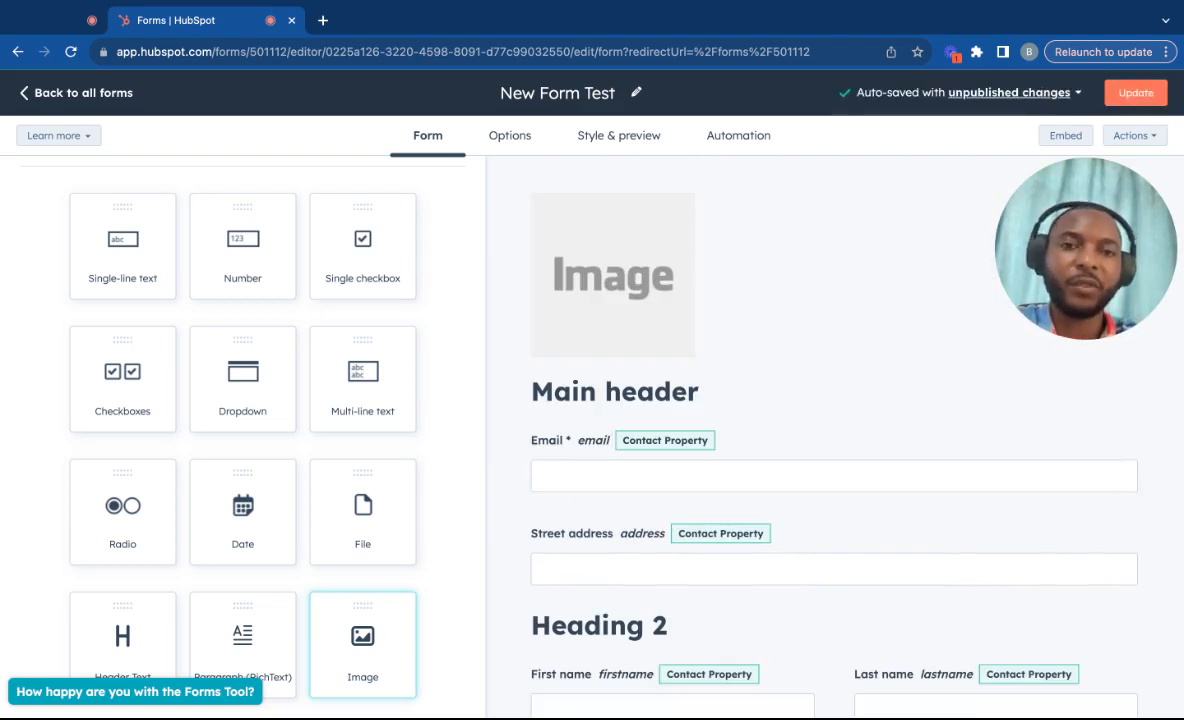
# Open the image element's settings and examine the upload, alt text, width, height and alignment options.
pyautogui.click(612, 275)
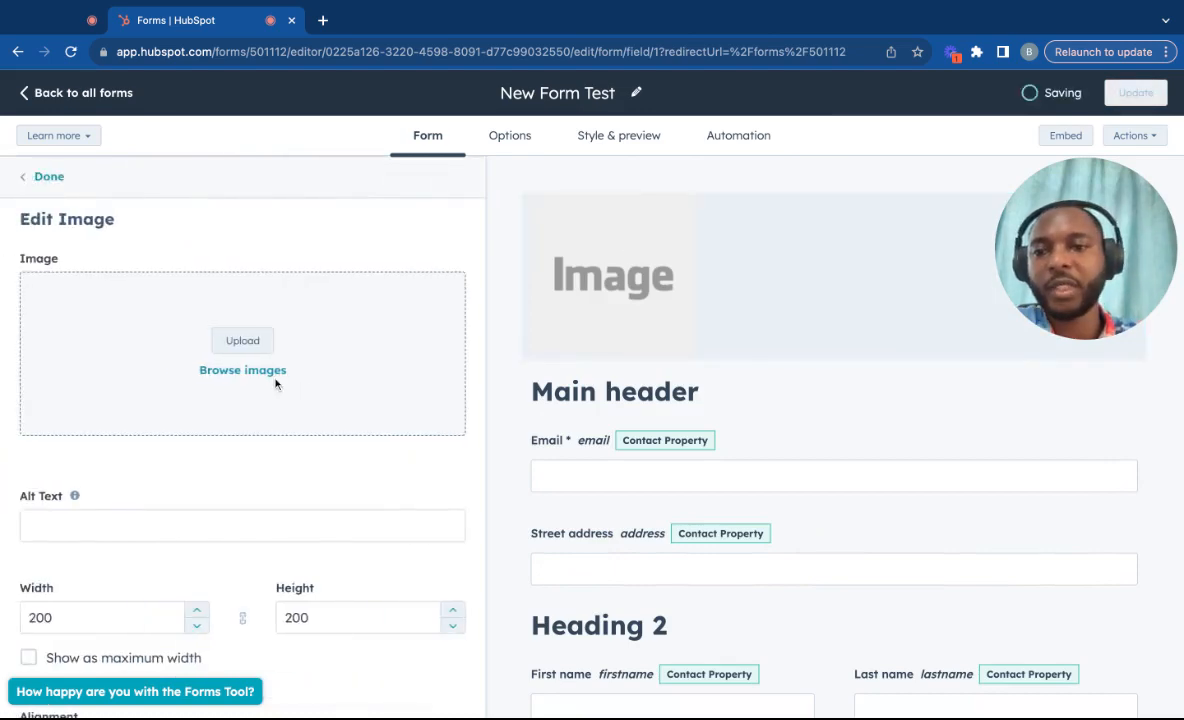
pyautogui.scroll(-5, 556, 373)
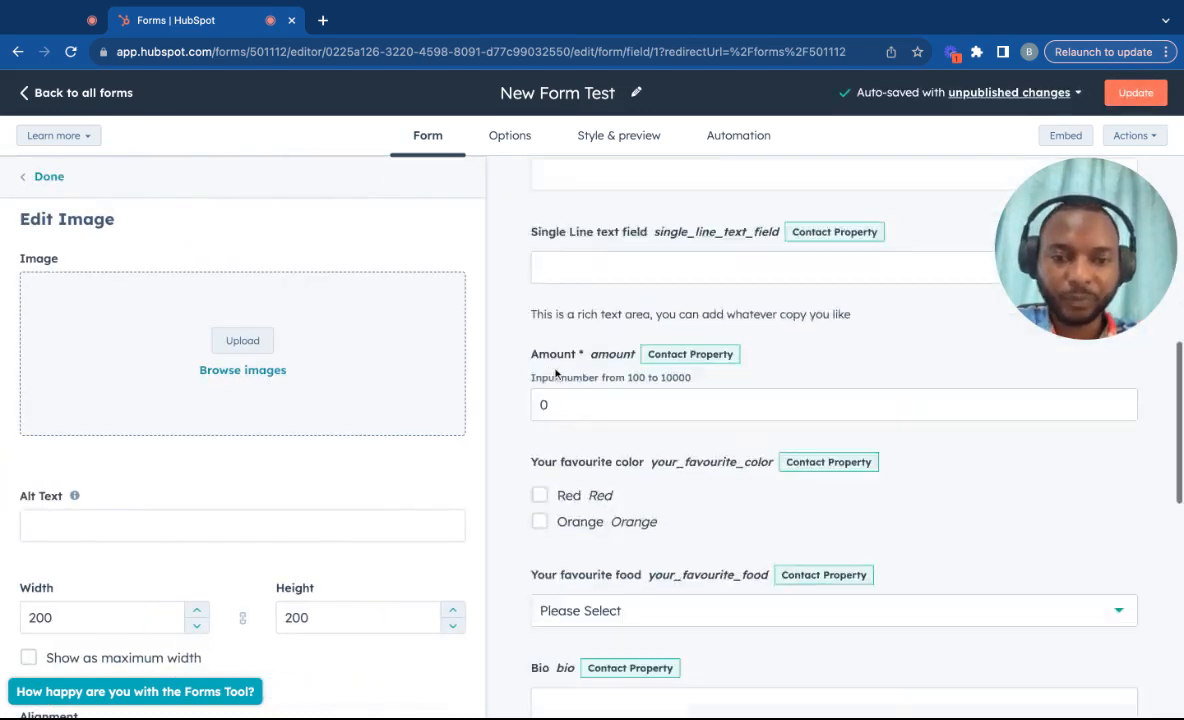
pyautogui.scroll(-8, 556, 373)
pyautogui.scroll(-2, 417, 472)
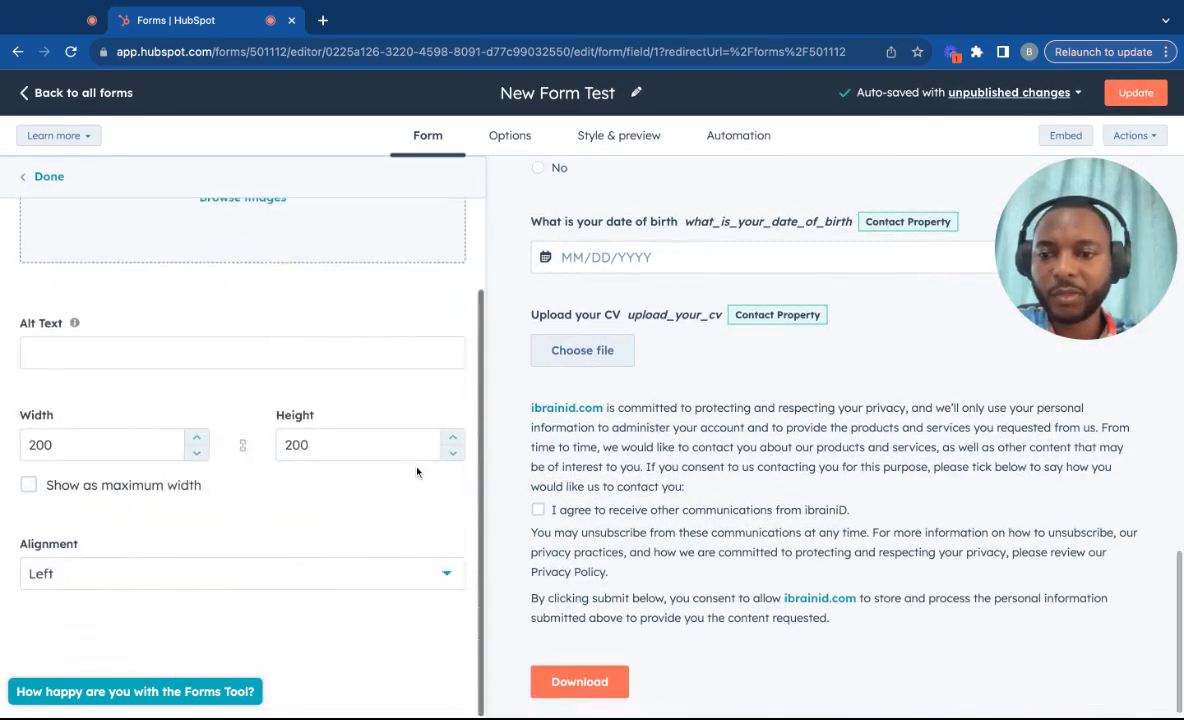
pyautogui.scroll(2, 417, 472)
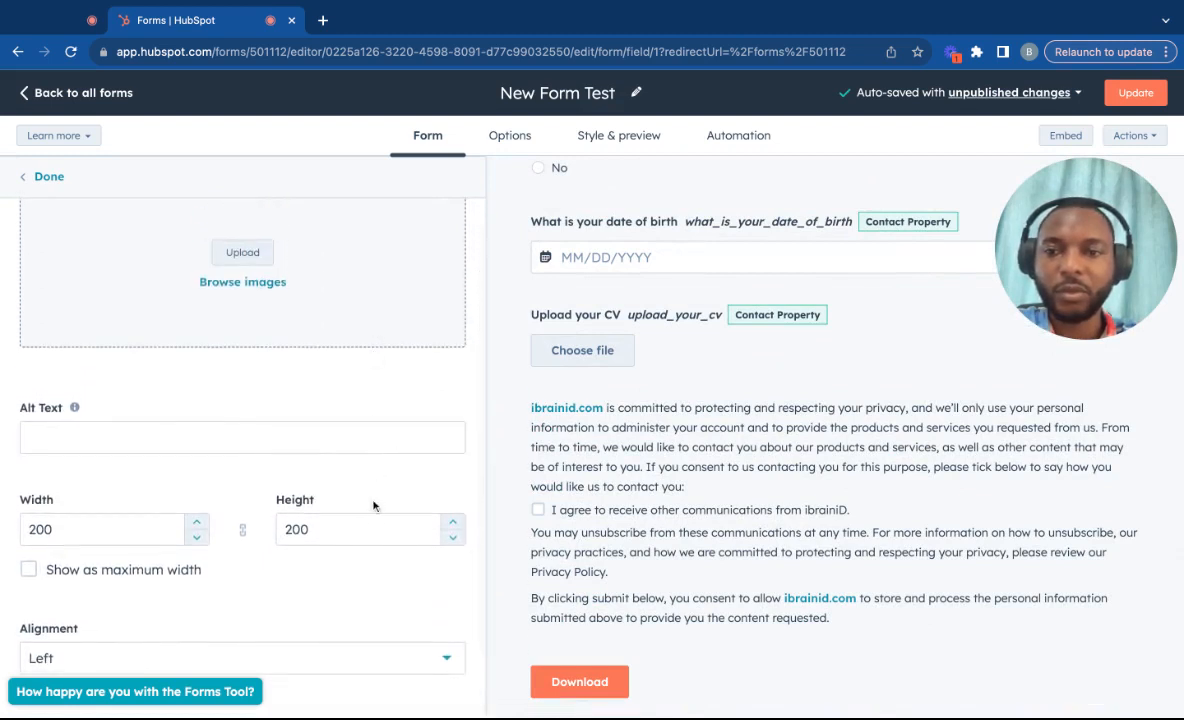
pyautogui.click(349, 438)
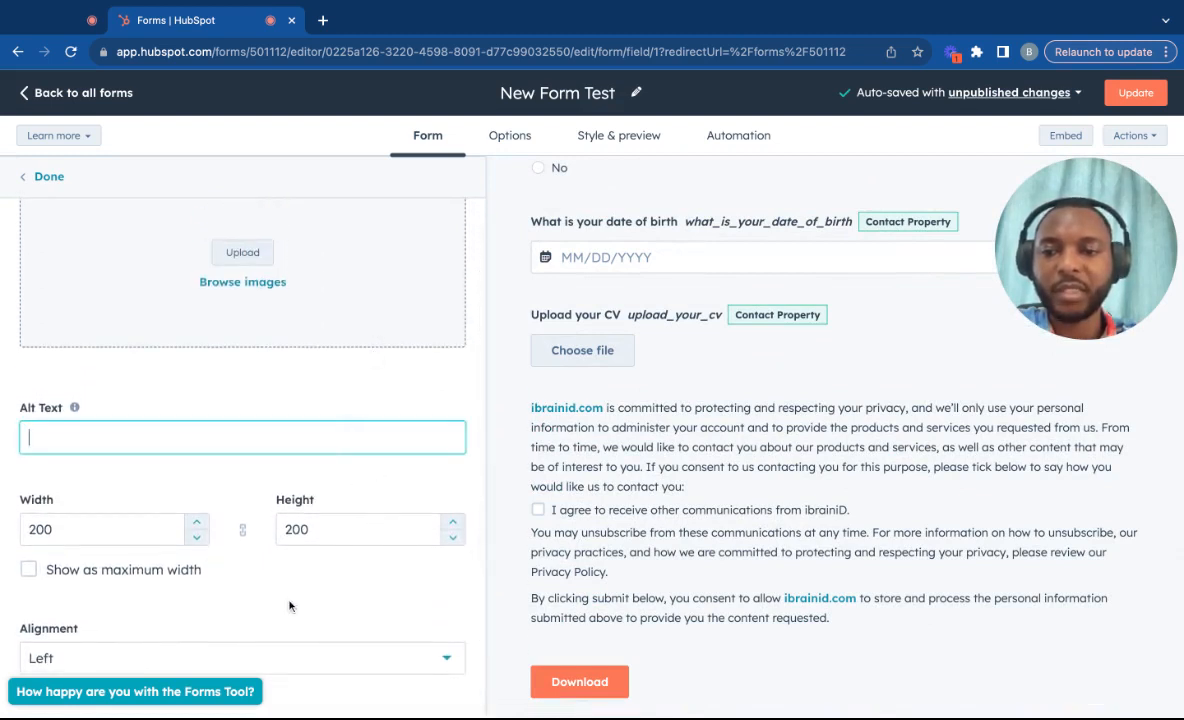
pyautogui.scroll(-2, 320, 610)
pyautogui.scroll(2, 370, 420)
pyautogui.scroll(-2, 378, 480)
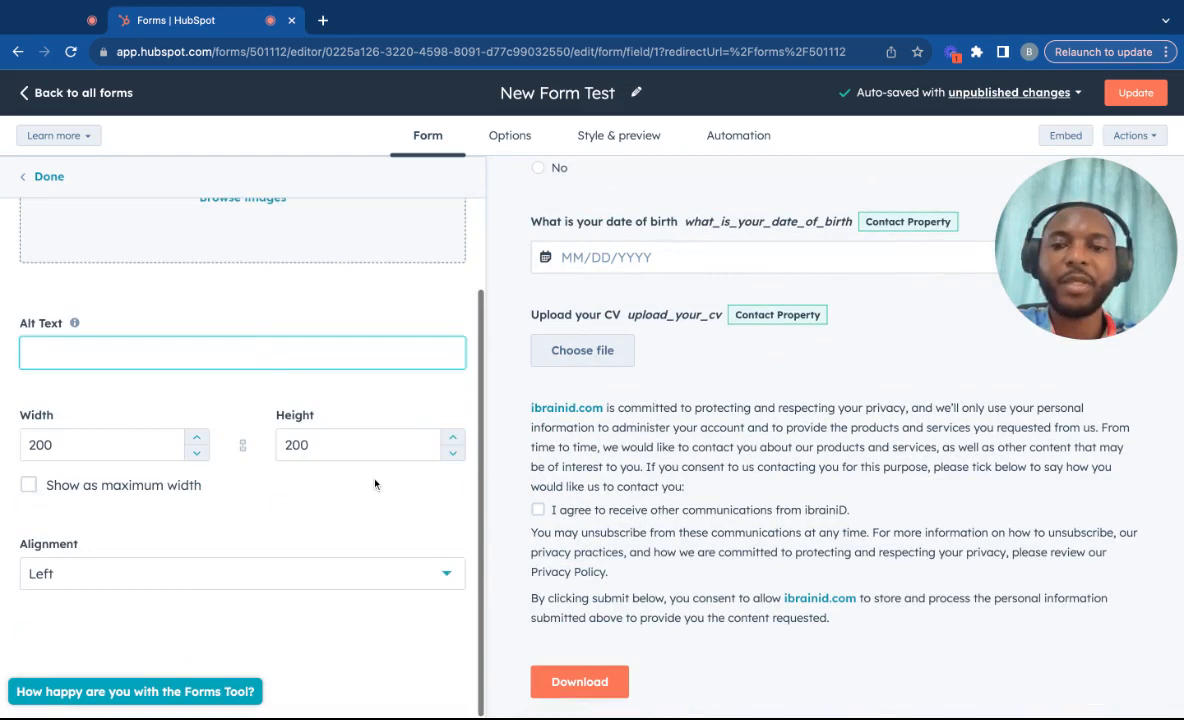
# Set the image's alignment to Center.
pyautogui.click(381, 574)
pyautogui.click(353, 642)
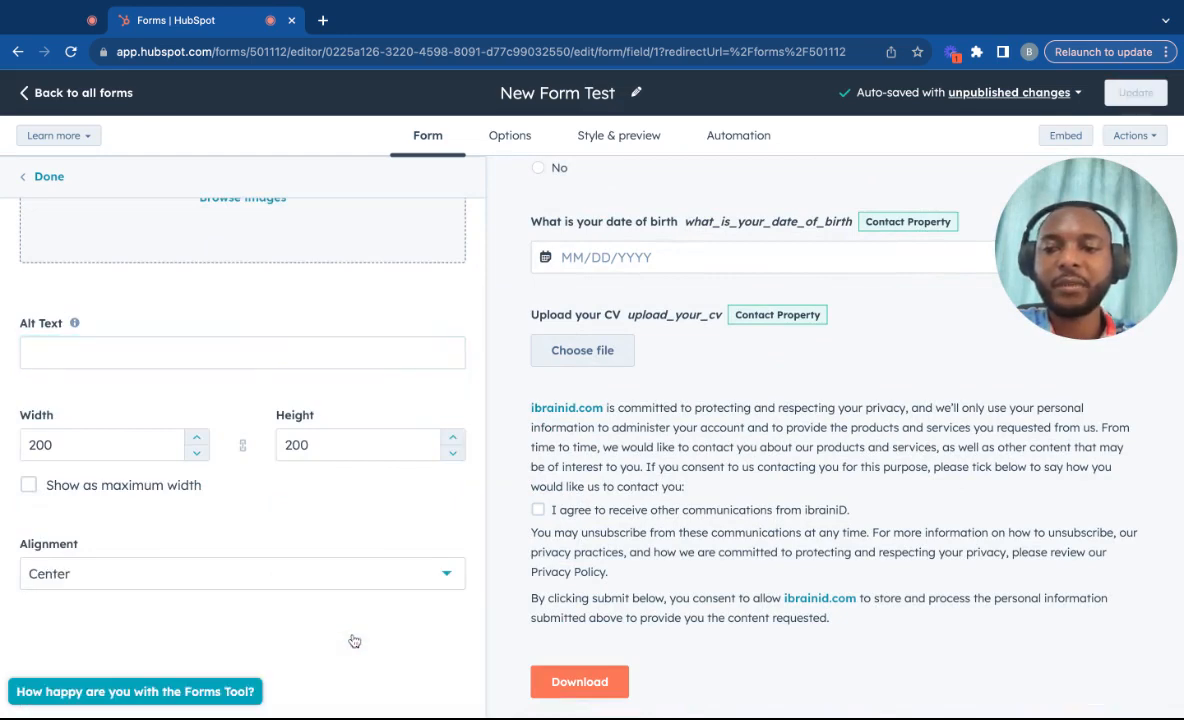
pyautogui.scroll(15, 727, 299)
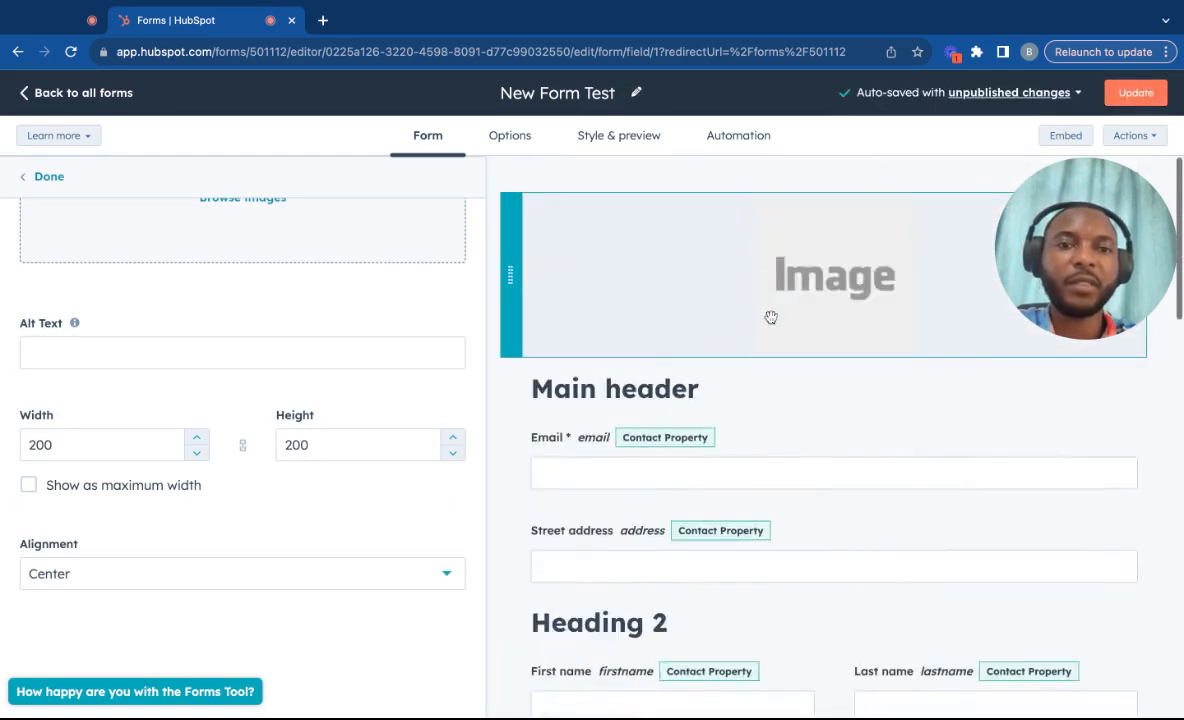
# Publish the updated form and close the publication dialog.
pyautogui.click(1137, 94)
pyautogui.click(849, 688)
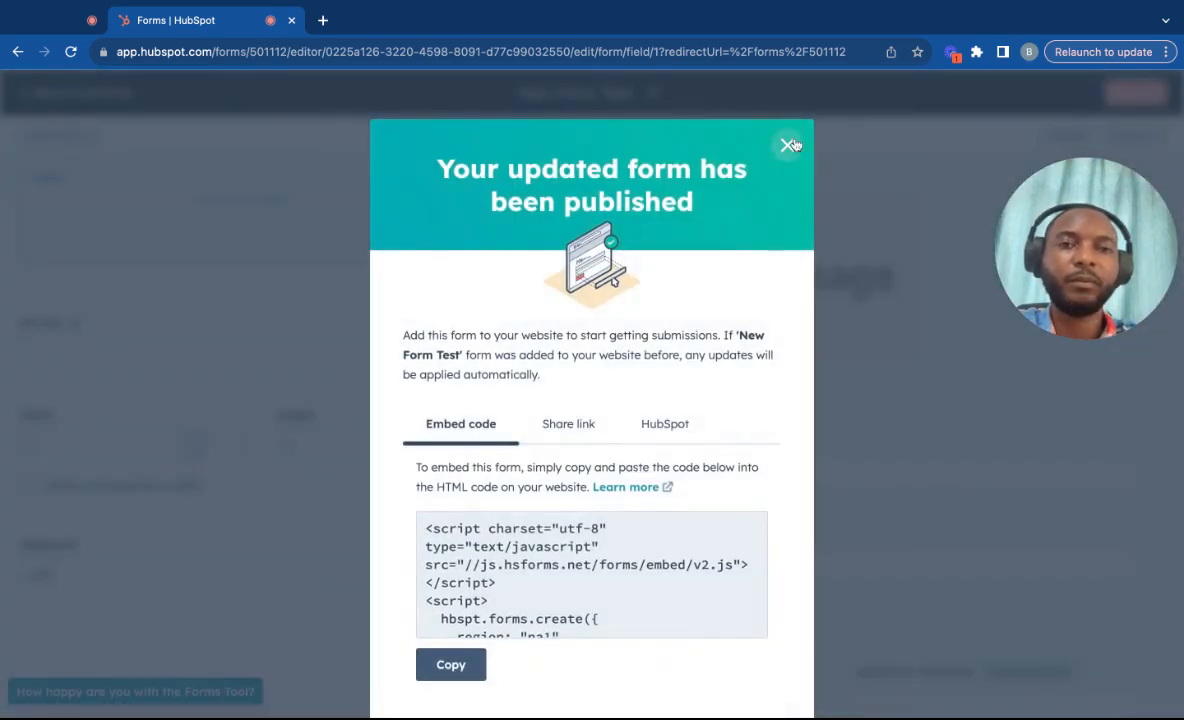
pyautogui.click(790, 146)
# Open the visitor view of the published form in a new tab.
pyautogui.click(1130, 137)
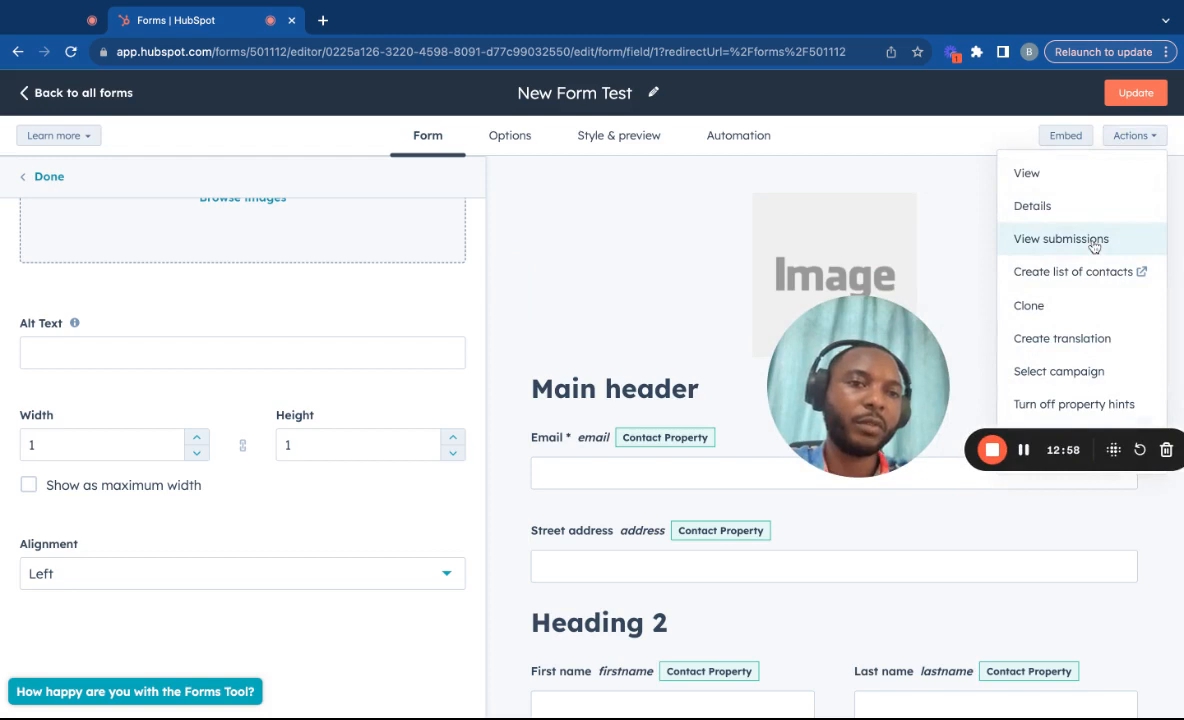
pyautogui.click(1026, 173)
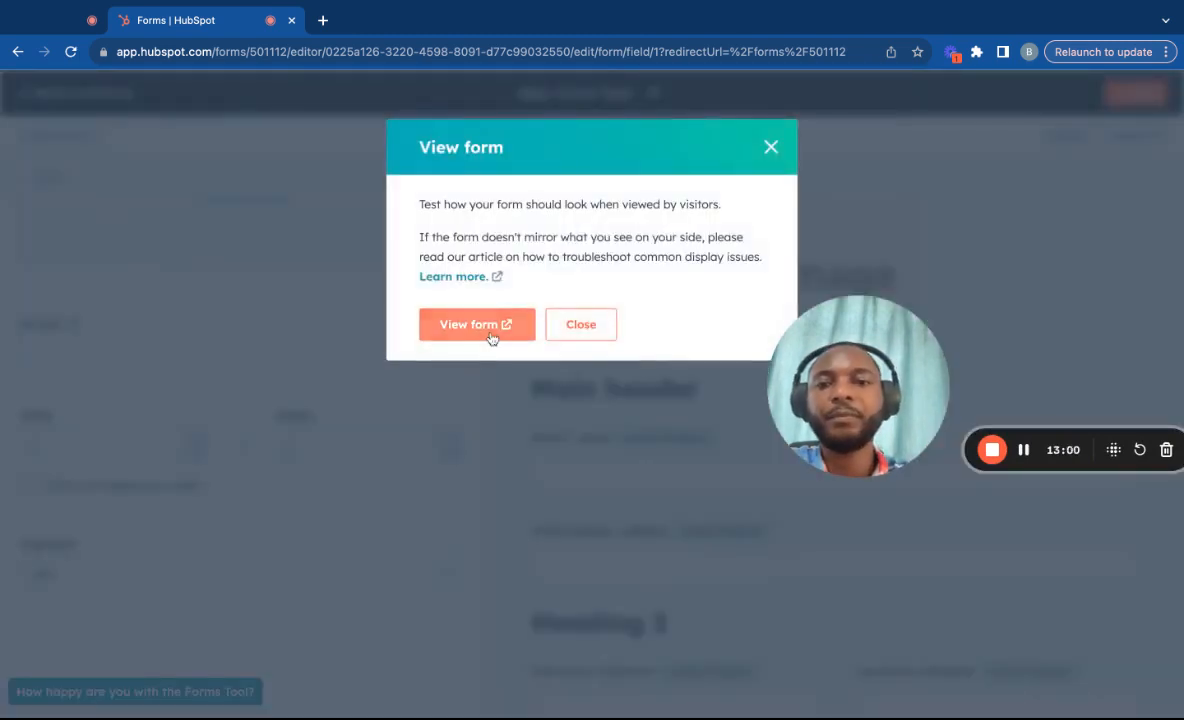
pyautogui.click(487, 330)
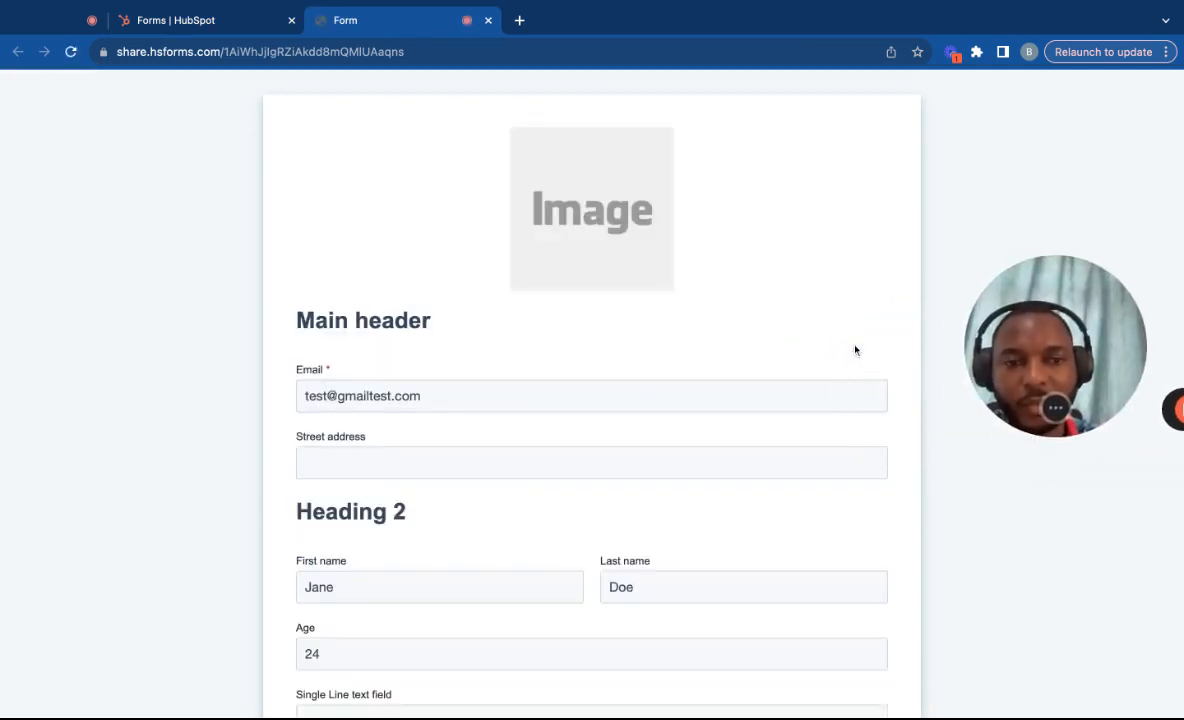
# Enter "Lorem" in the Single Line text field of the live form.
pyautogui.scroll(-3, 756, 370)
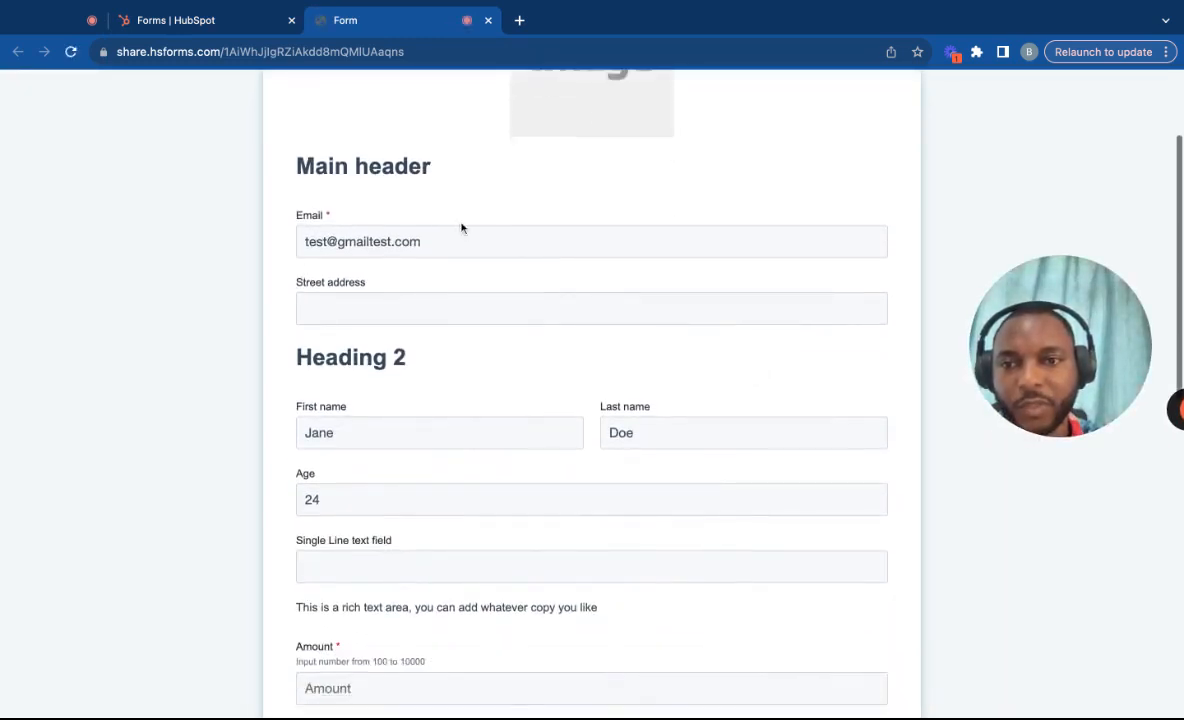
pyautogui.scroll(-2, 388, 339)
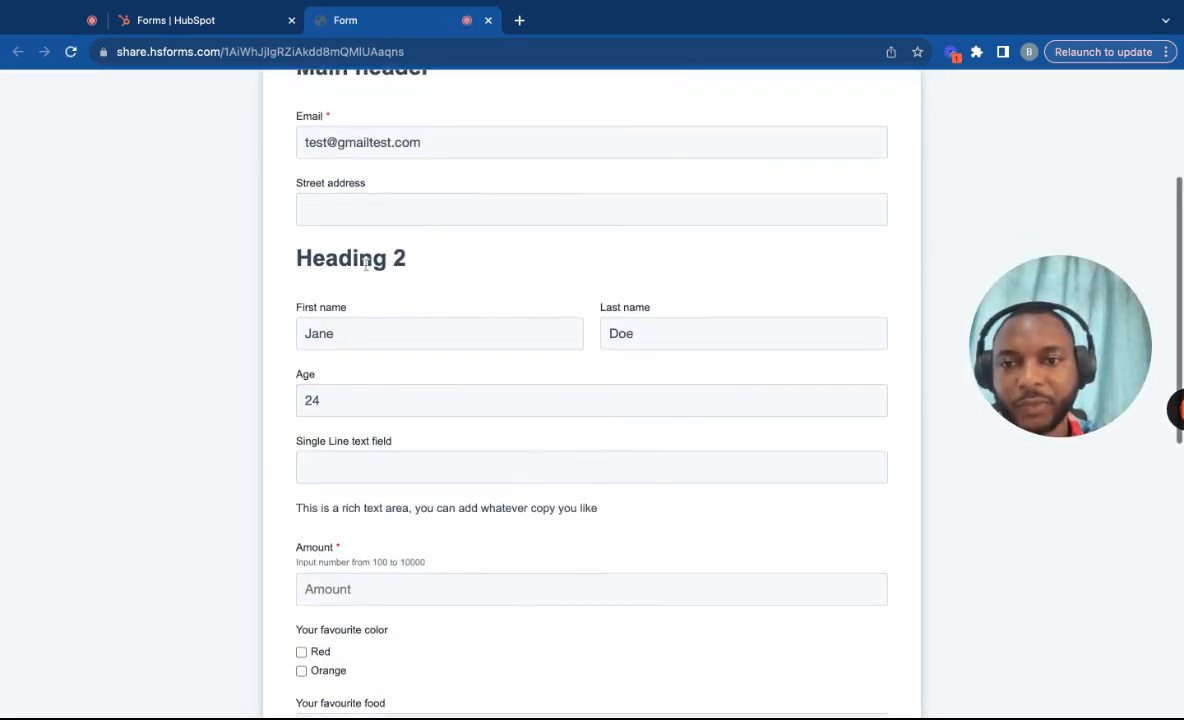
pyautogui.scroll(-1, 438, 334)
pyautogui.scroll(-3, 438, 334)
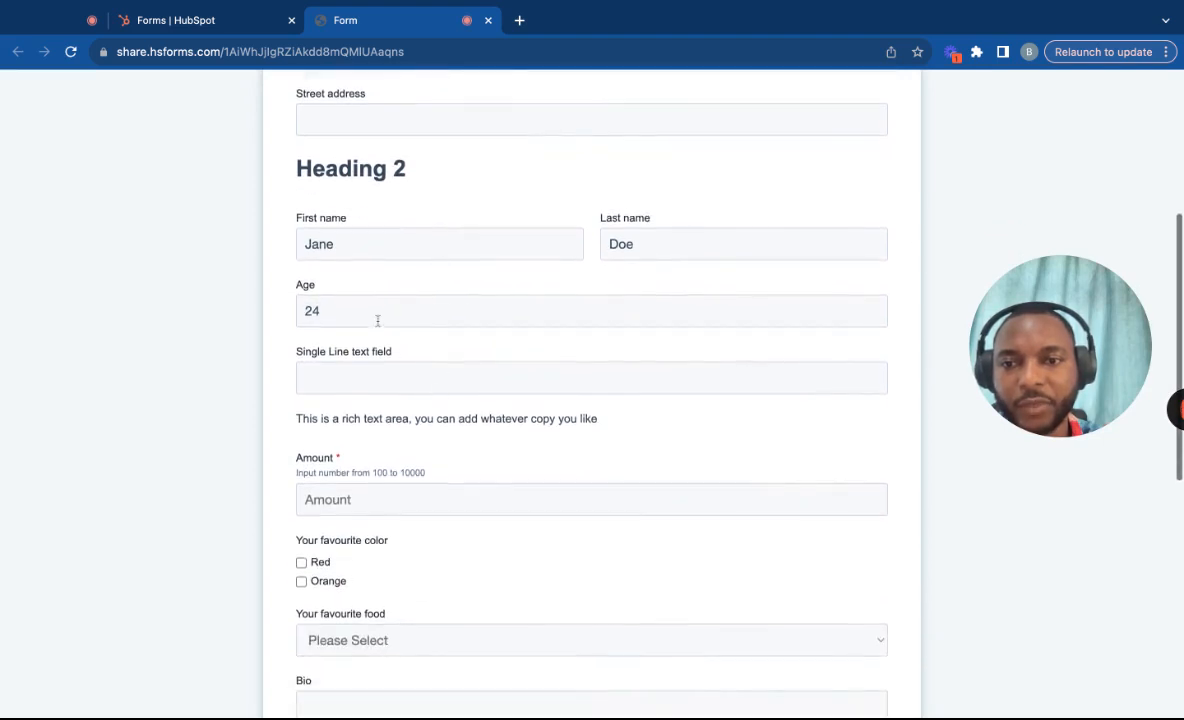
pyautogui.click(386, 268)
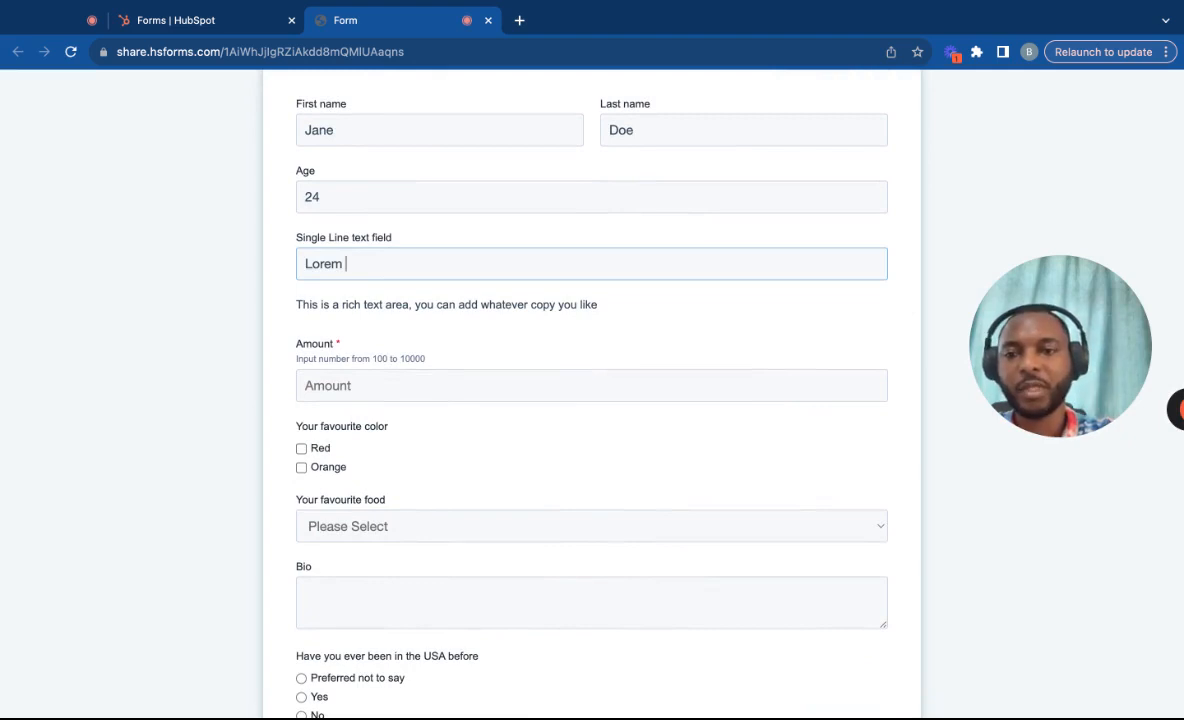
# Test the Amount field's minimum limit with the value 30 and clear the entry.
pyautogui.click(356, 394)
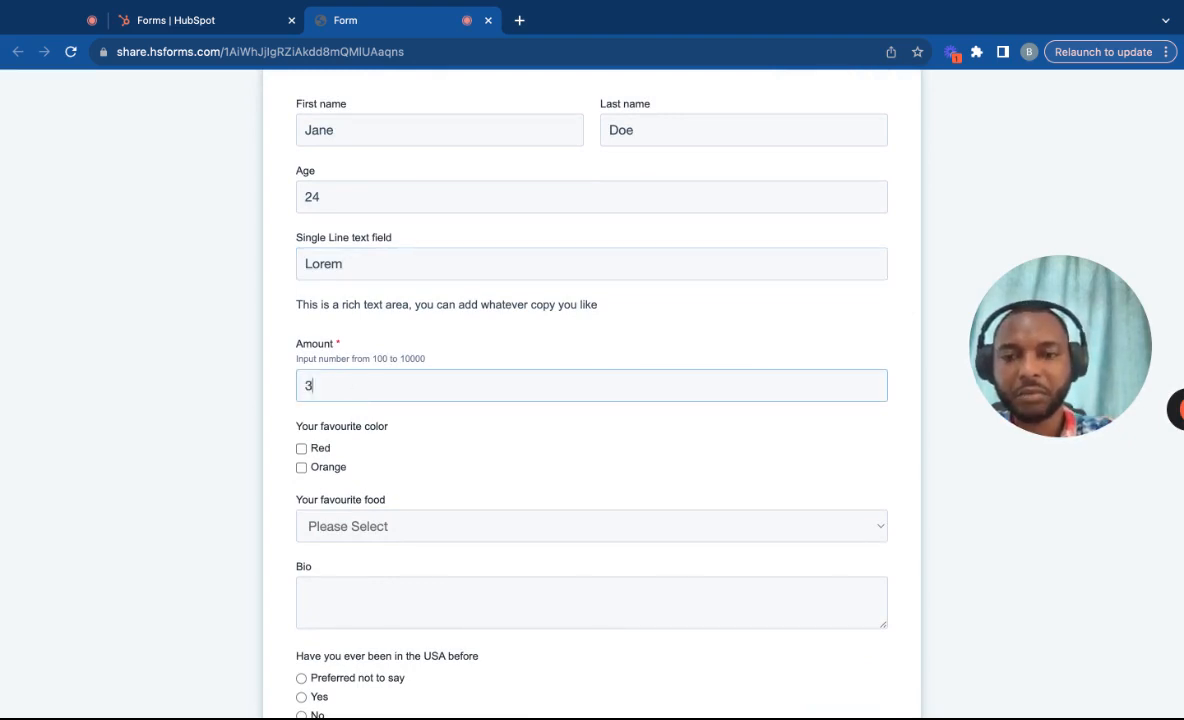
pyautogui.click(382, 425)
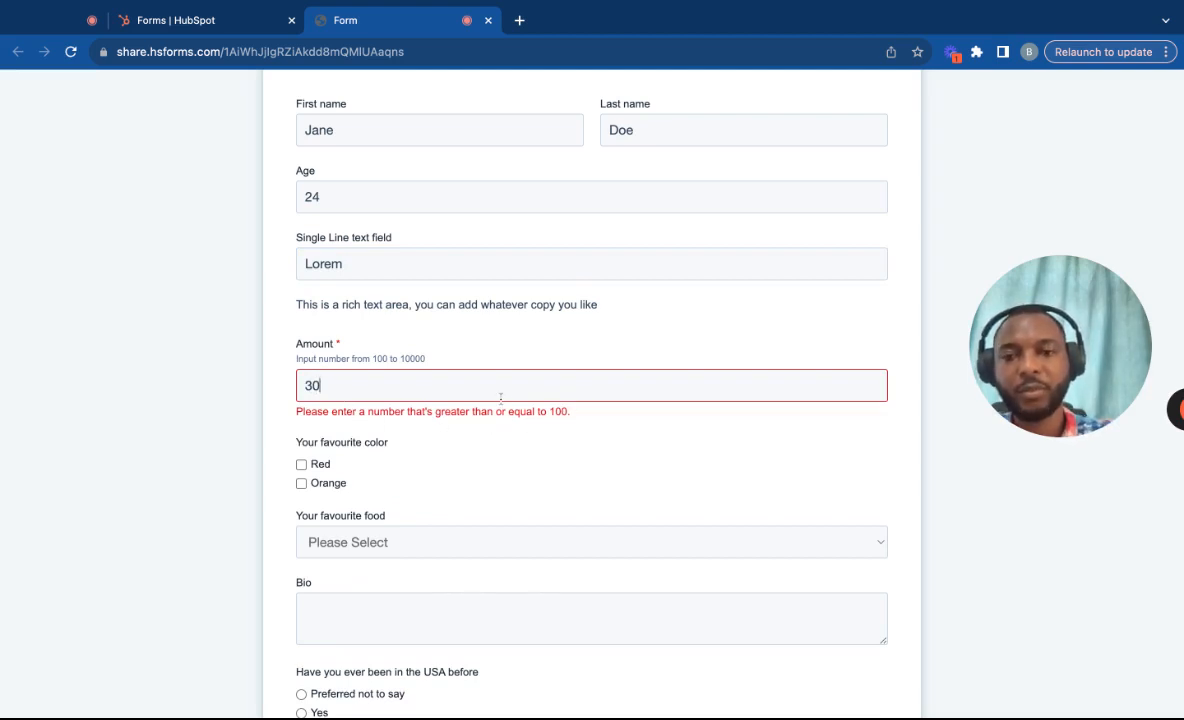
pyautogui.press('BackSpace')
pyautogui.press('BackSpace')
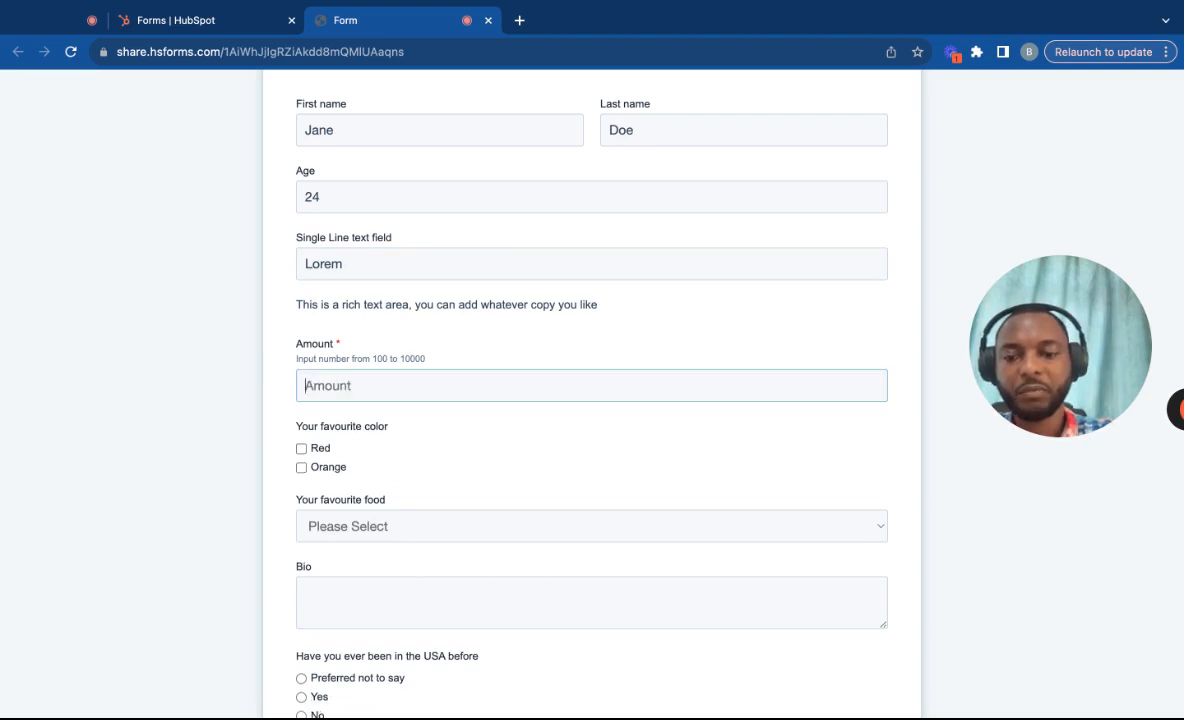
# Enter 3000 as the Amount and select Red as the favourite color.
pyautogui.write('3000')
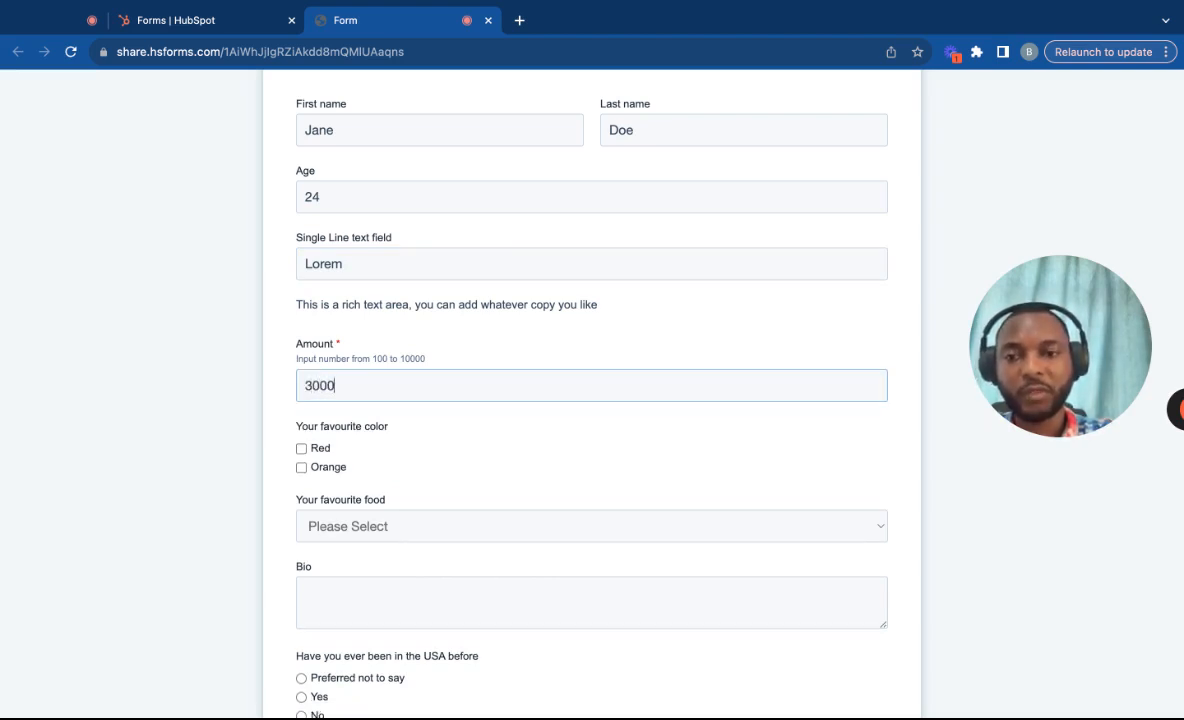
pyautogui.click(623, 454)
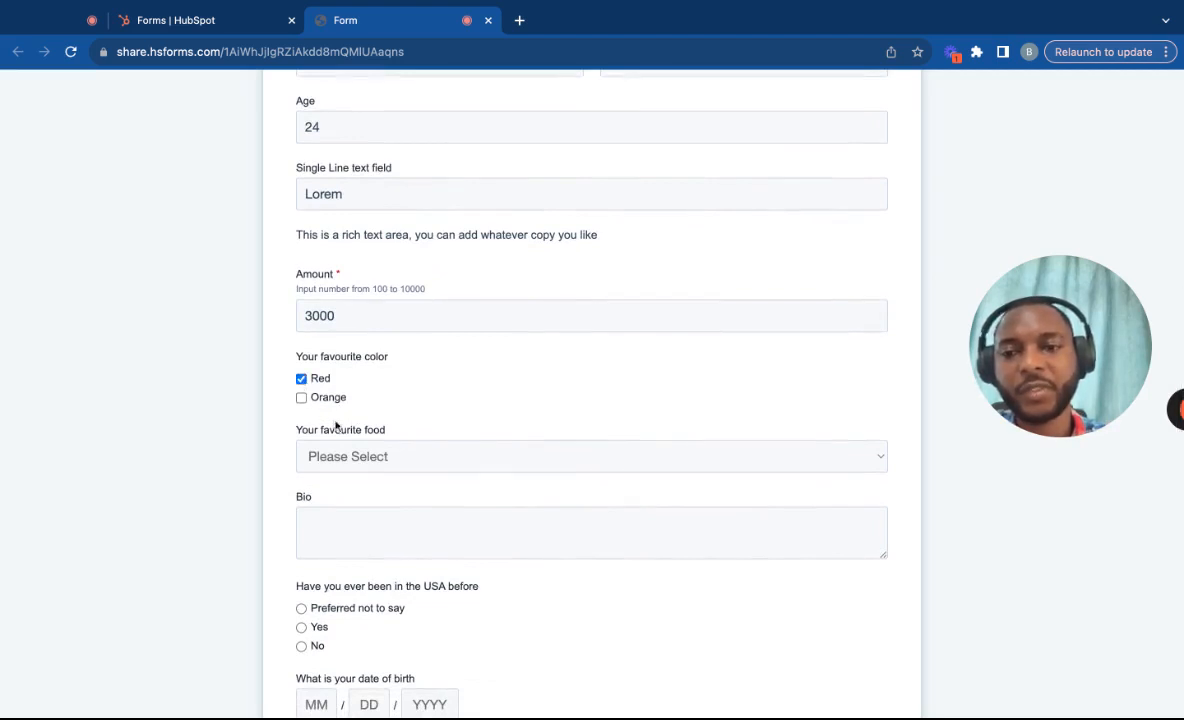
pyautogui.scroll(-1, 341, 432)
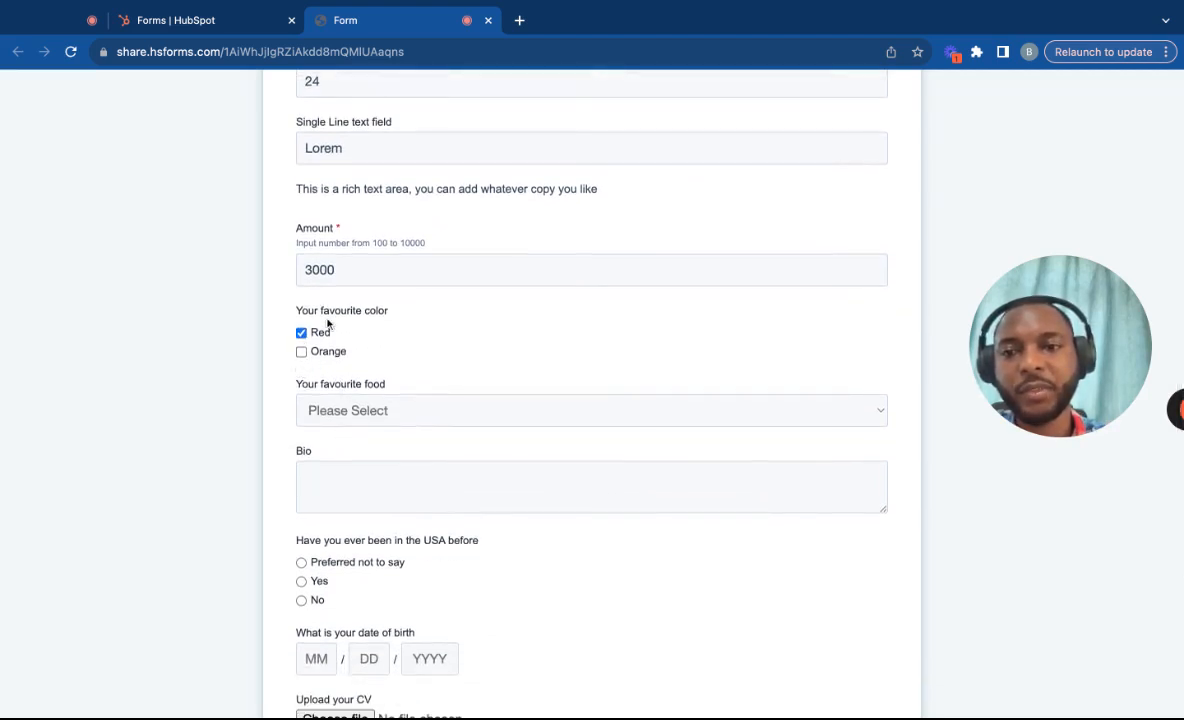
# Test multiple selection in the favourite color field by ticking Orange alongside Red and clearing Orange again.
pyautogui.click(302, 352)
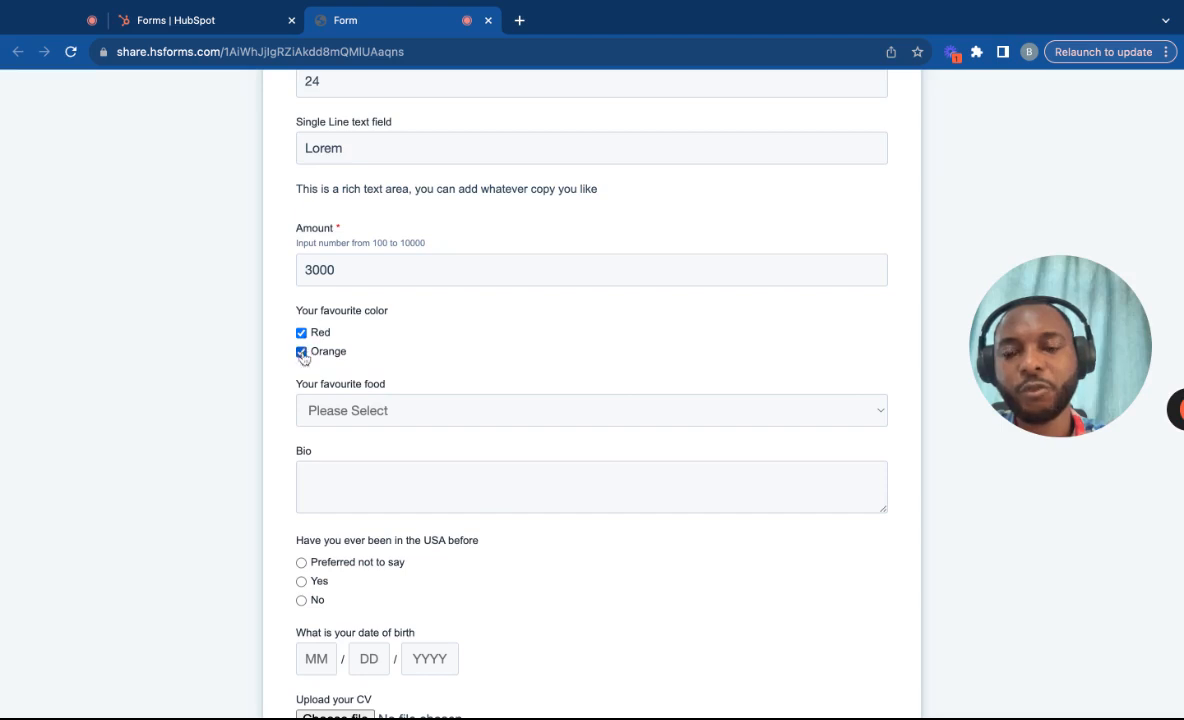
pyautogui.click(302, 352)
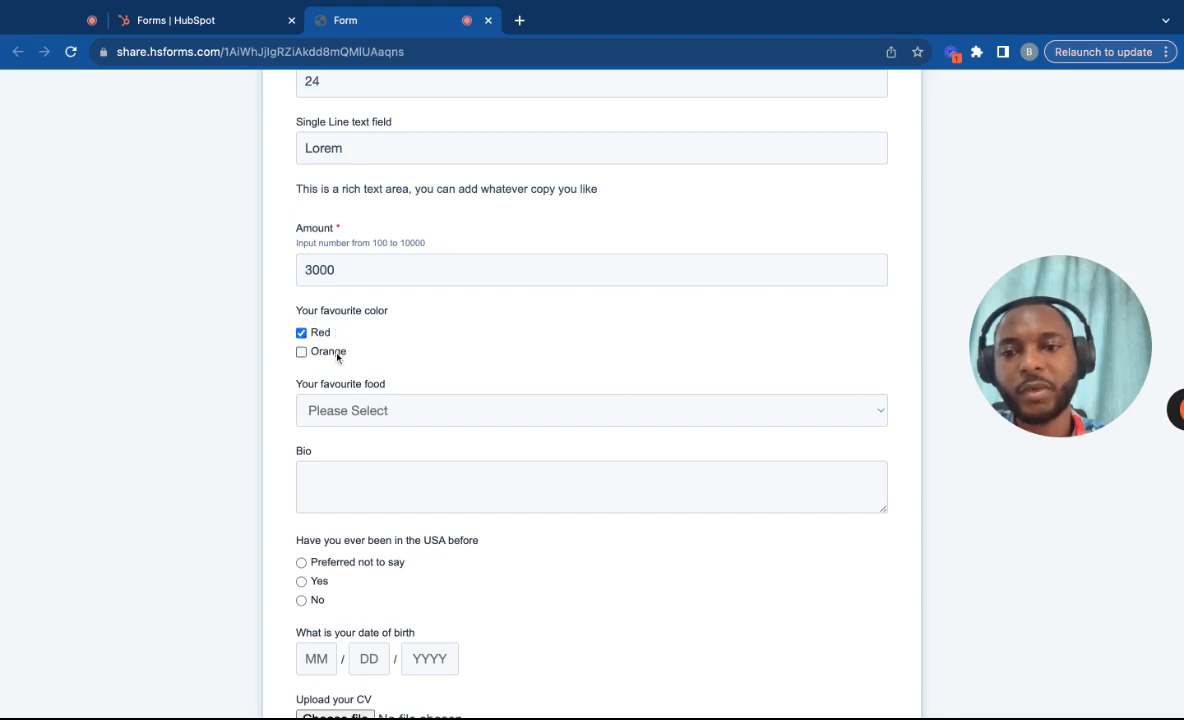
pyautogui.scroll(-1, 343, 364)
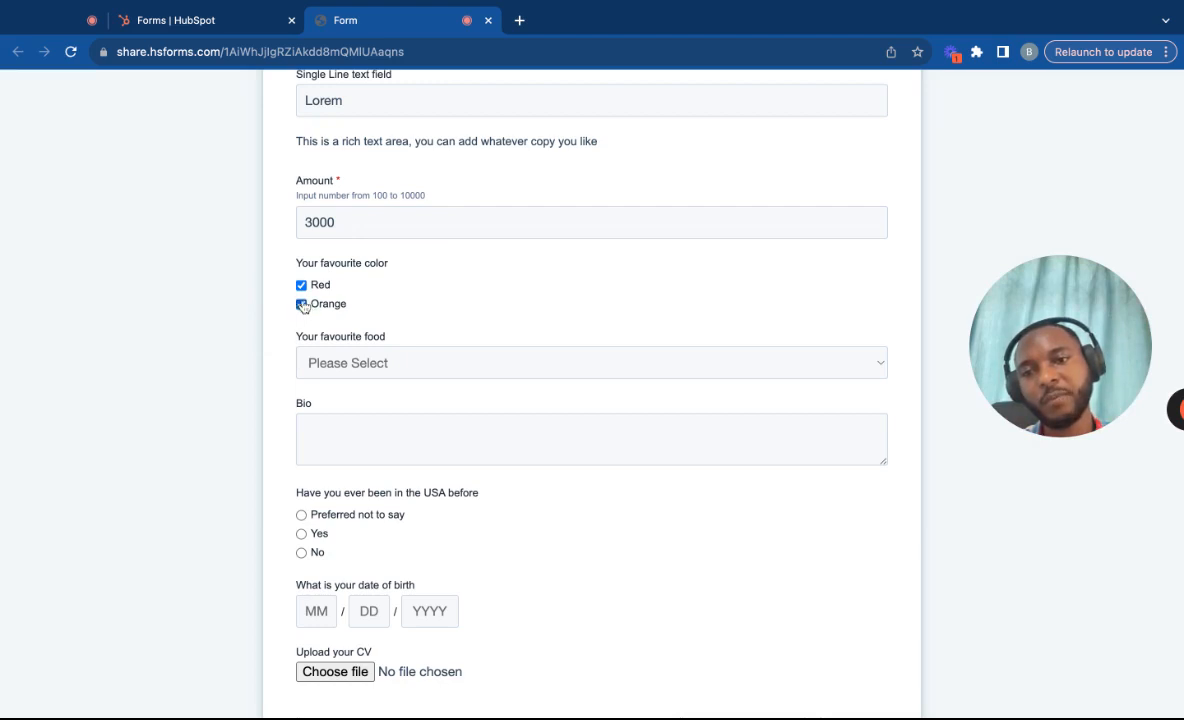
# Choose Food 2 as the favourite food and enter "Lorem ipsum dolores" in the Bio field.
pyautogui.click(360, 364)
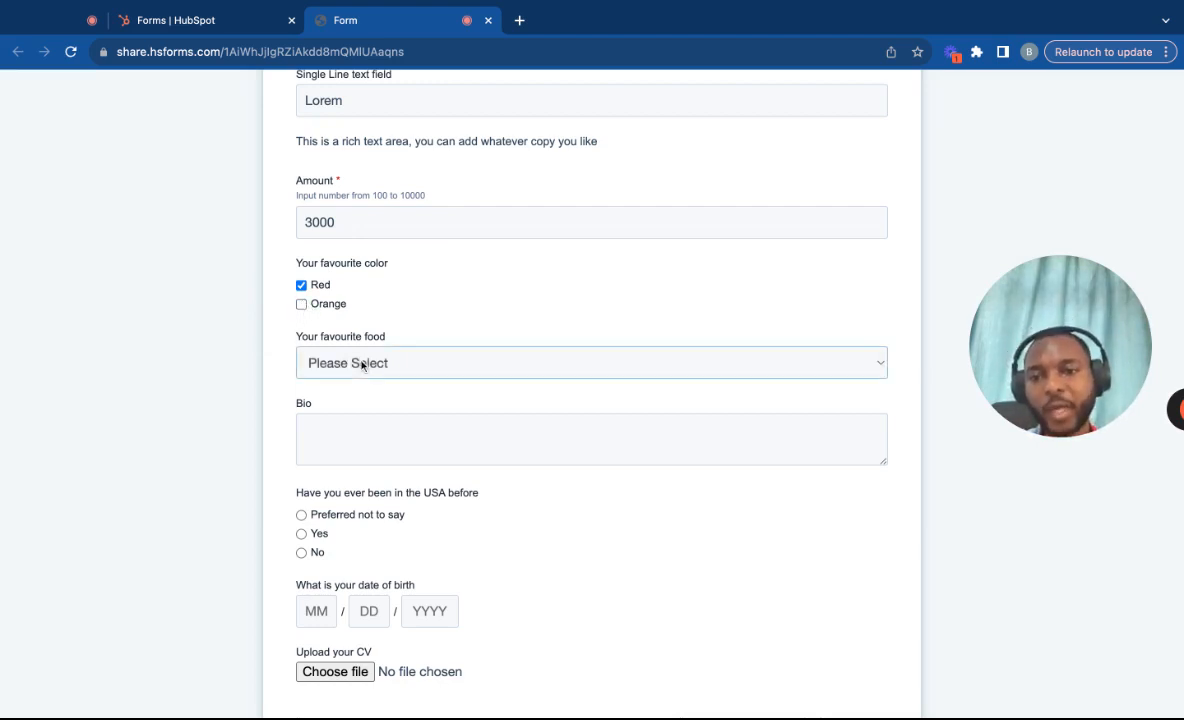
pyautogui.click(360, 384)
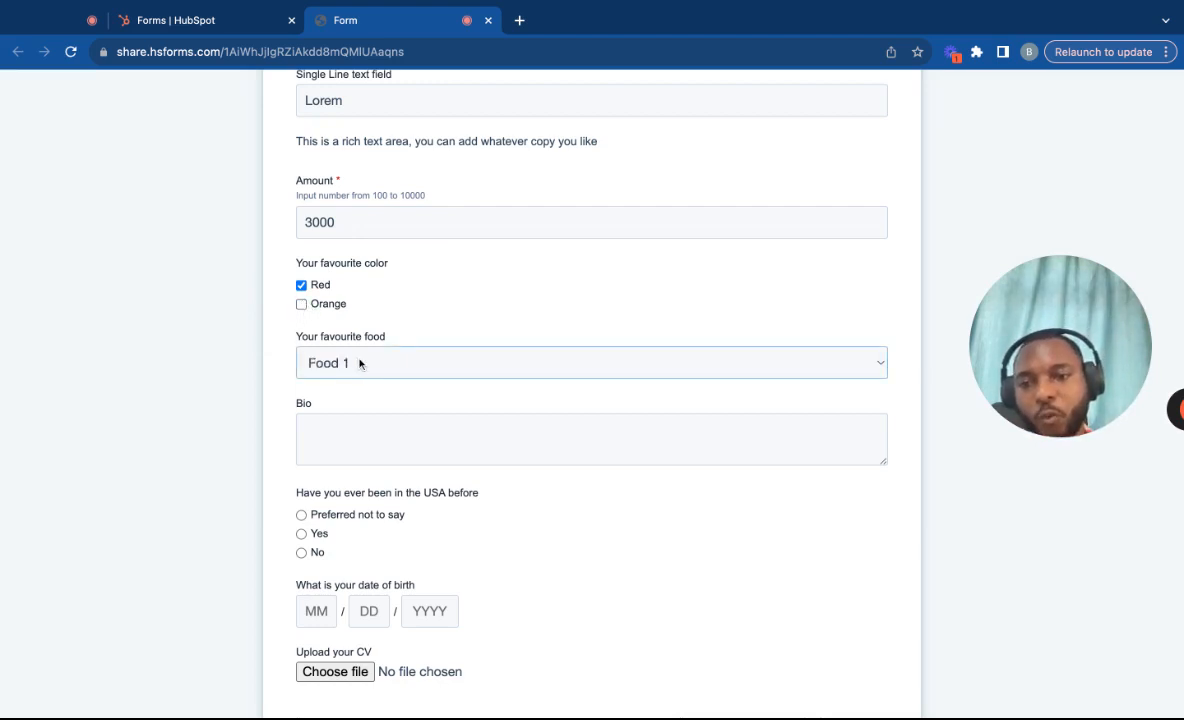
pyautogui.click(372, 427)
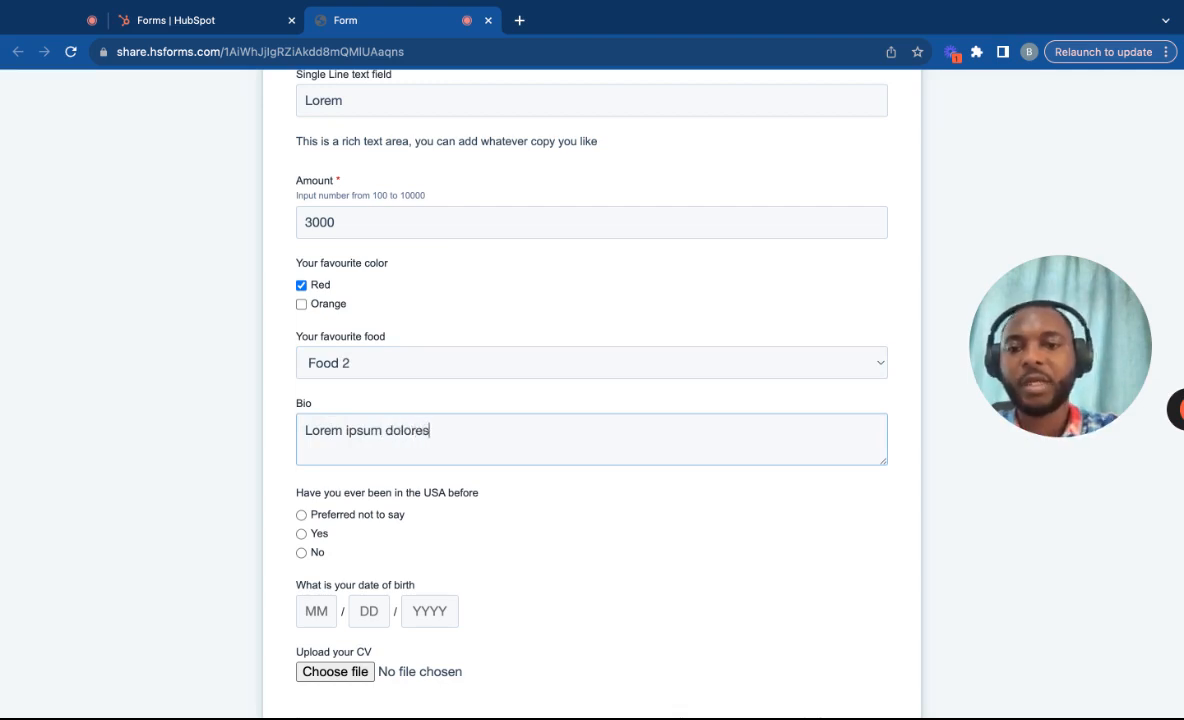
# Answer the question about having been in the USA before with "Preferred not to say".
pyautogui.scroll(-2, 360, 510)
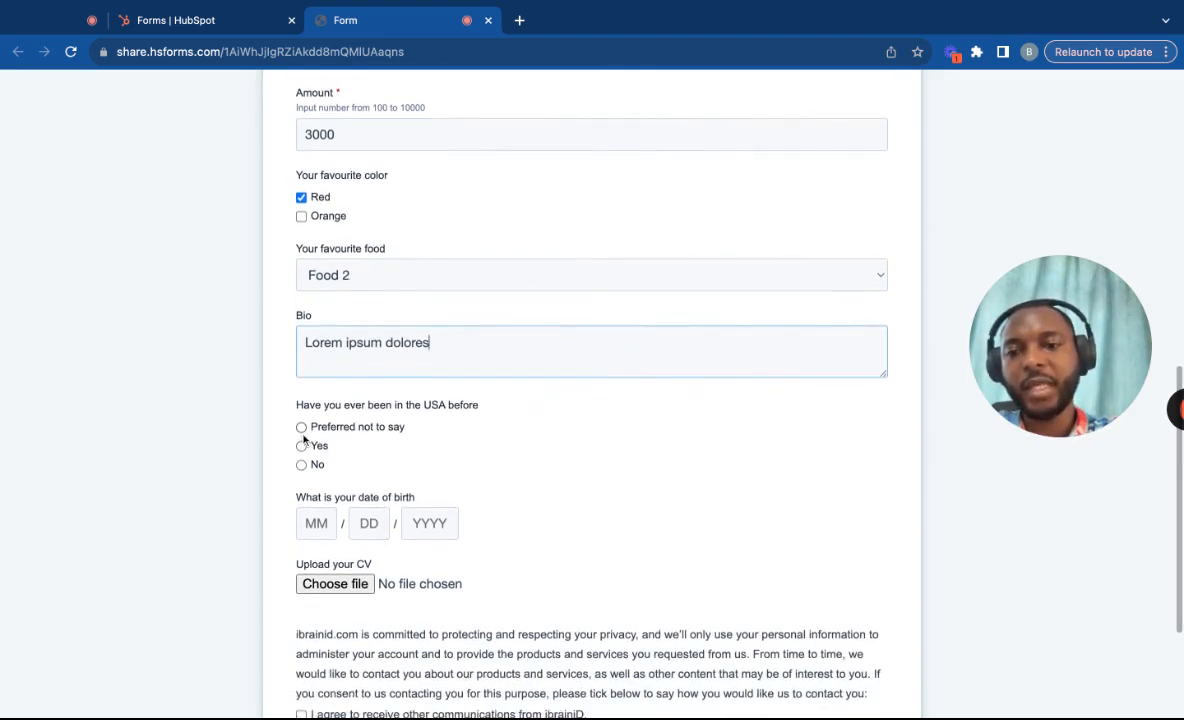
pyautogui.click(301, 445)
pyautogui.click(301, 427)
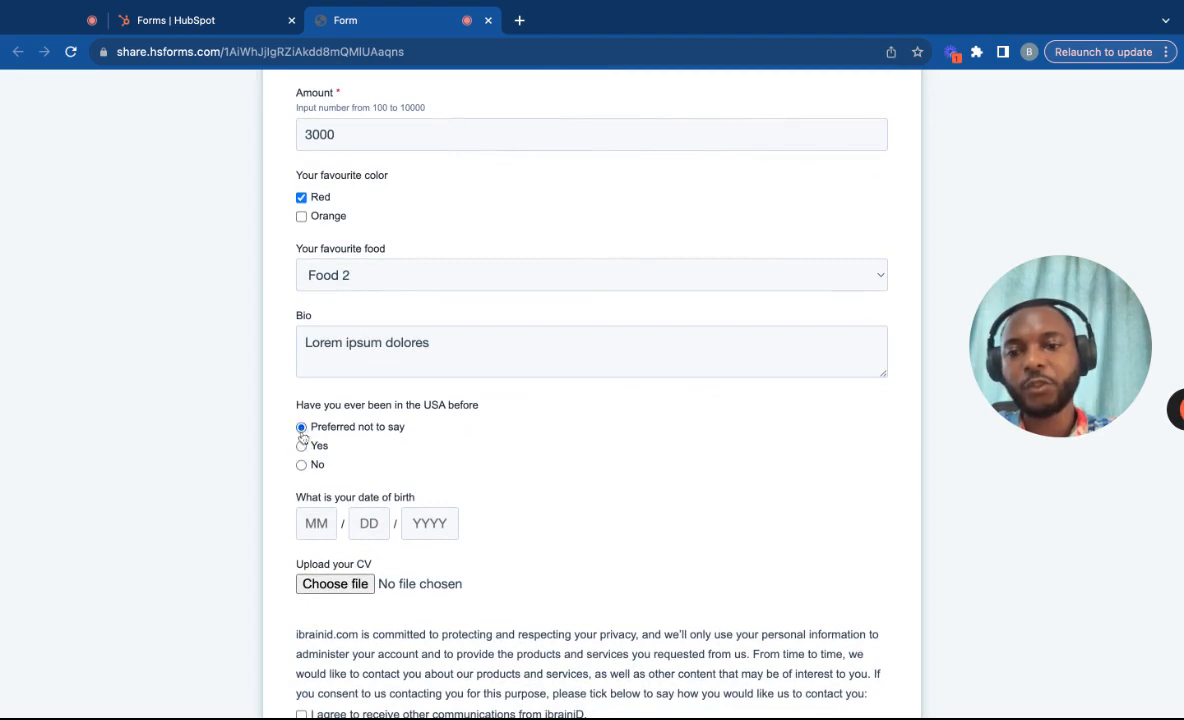
pyautogui.click(301, 427)
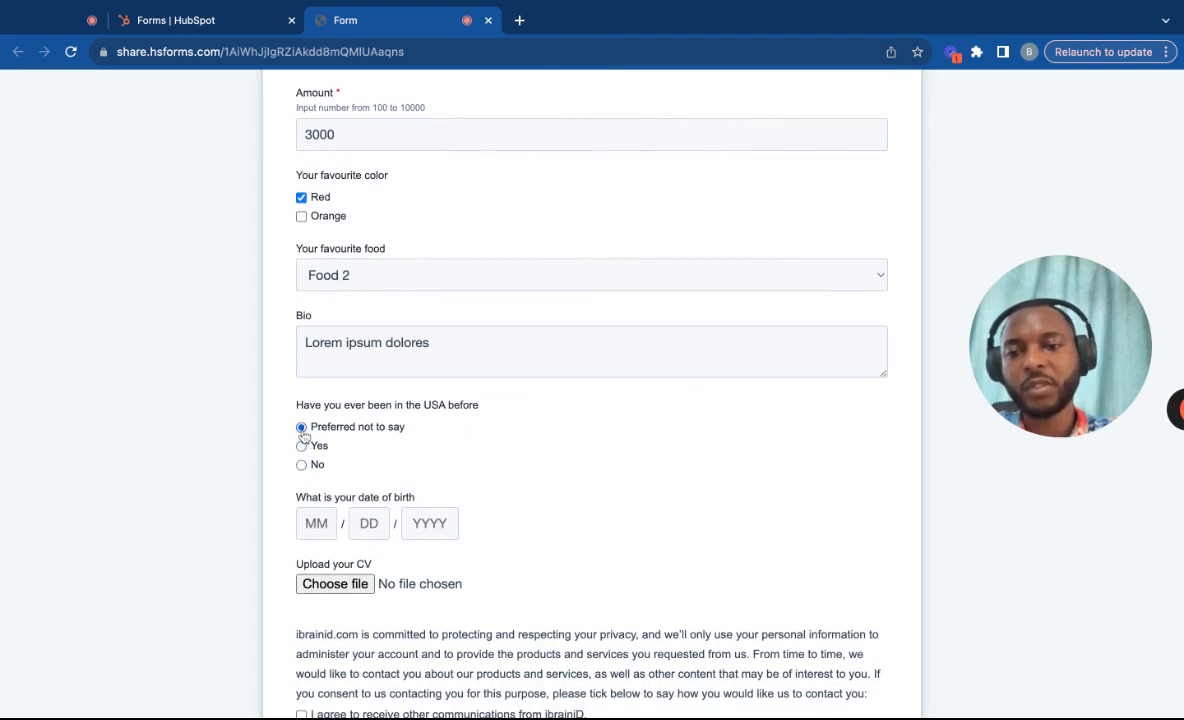
# Review the live form's date of birth, CV upload, consent and Download elements, and look over the whole form from image to submit button.
pyautogui.scroll(-1, 373, 455)
pyautogui.scroll(-3, 373, 455)
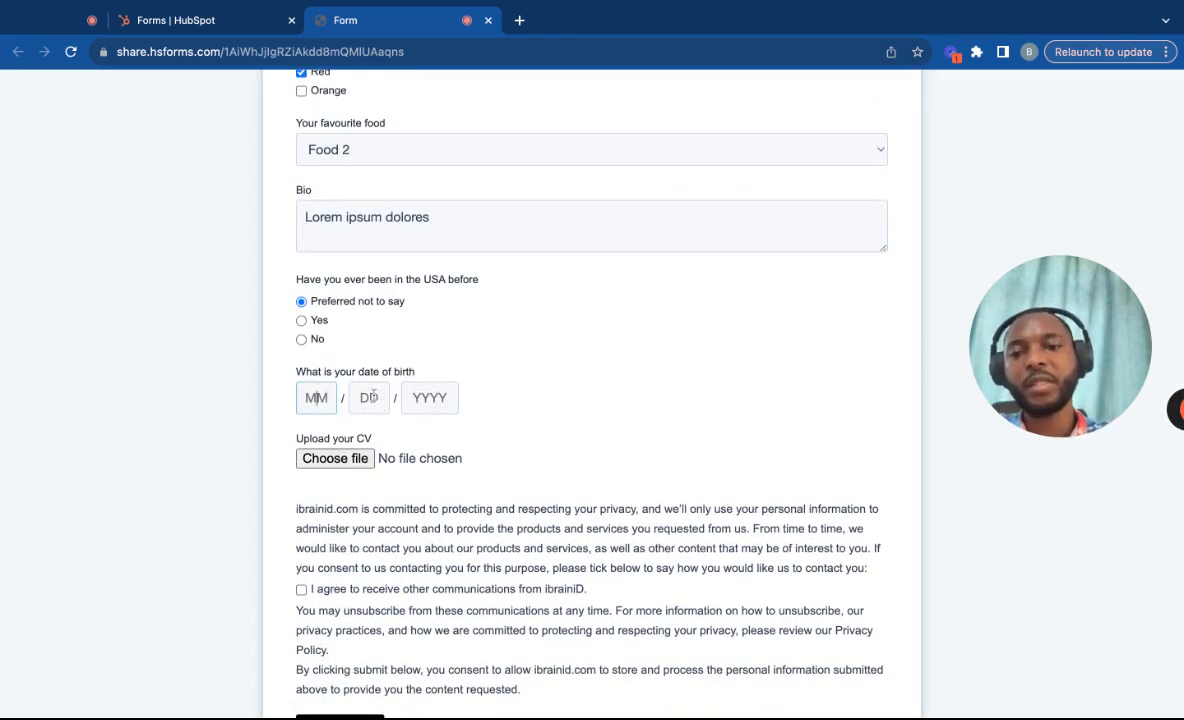
pyautogui.scroll(-1, 459, 447)
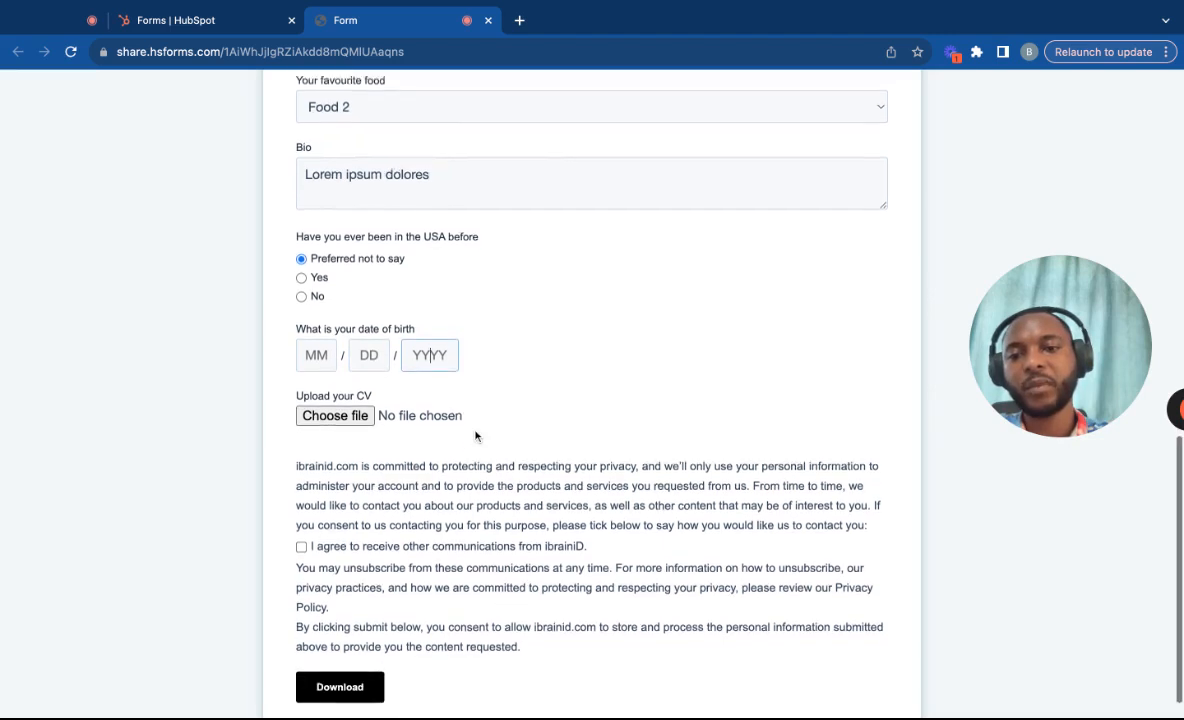
pyautogui.scroll(-1, 489, 479)
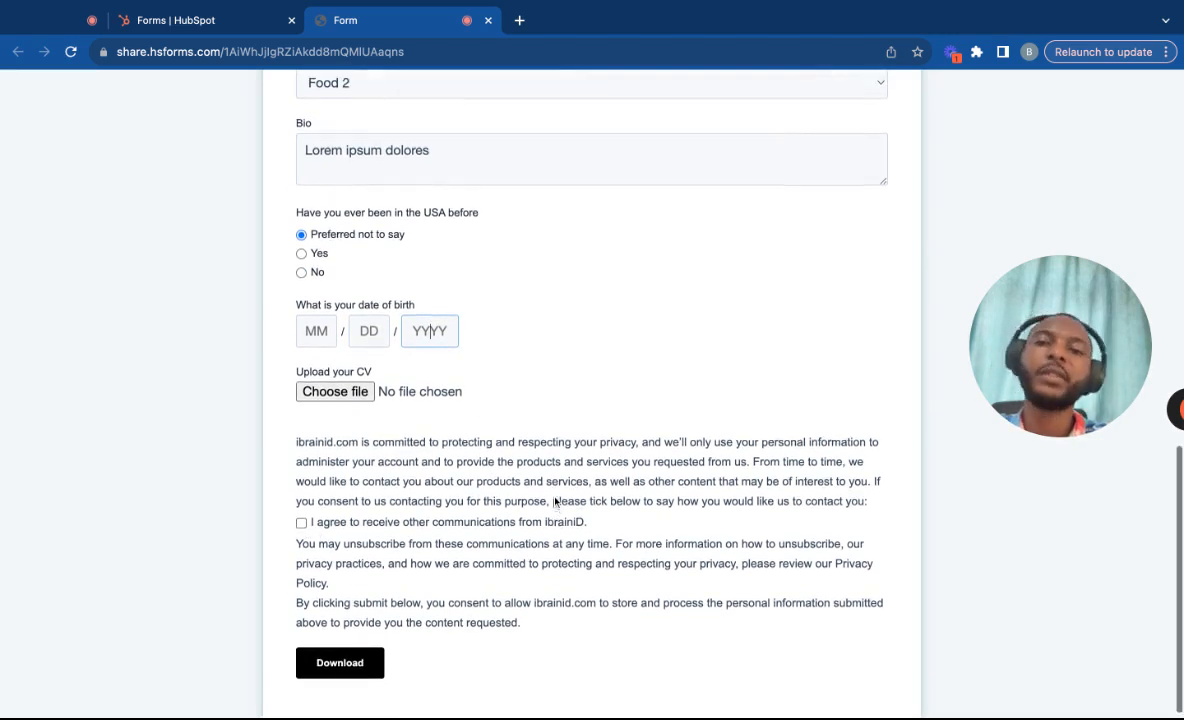
pyautogui.scroll(10, 694, 435)
pyautogui.scroll(6, 694, 435)
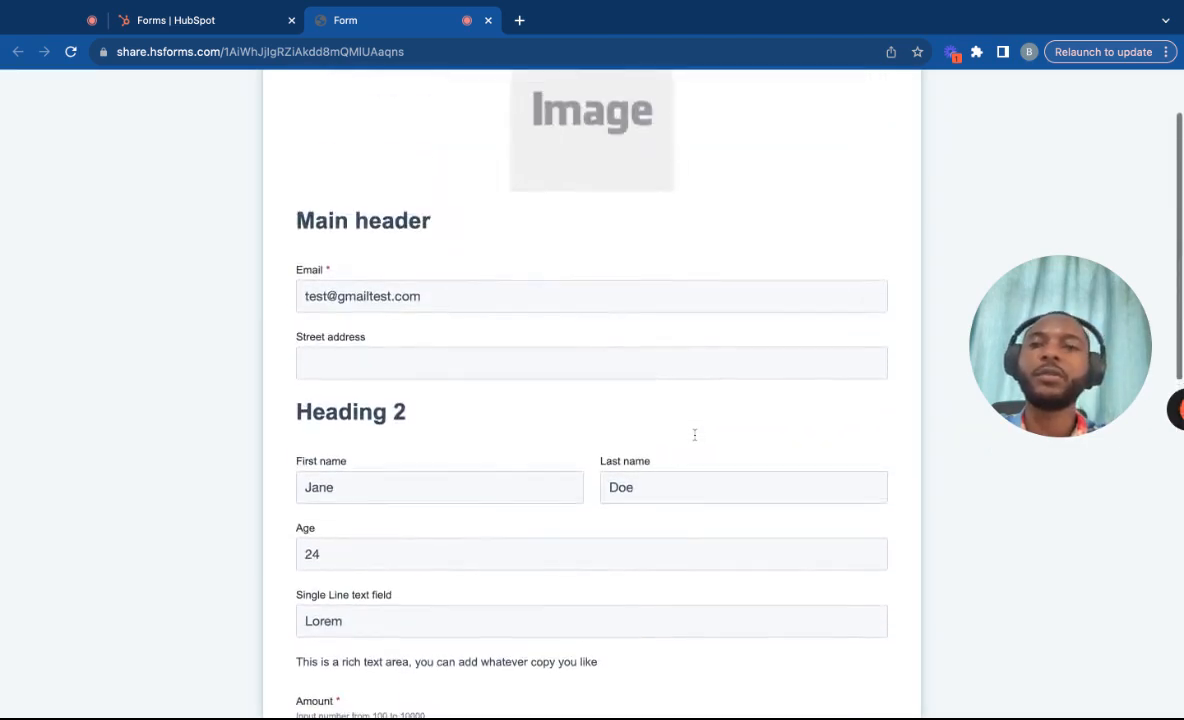
pyautogui.scroll(-15, 571, 344)
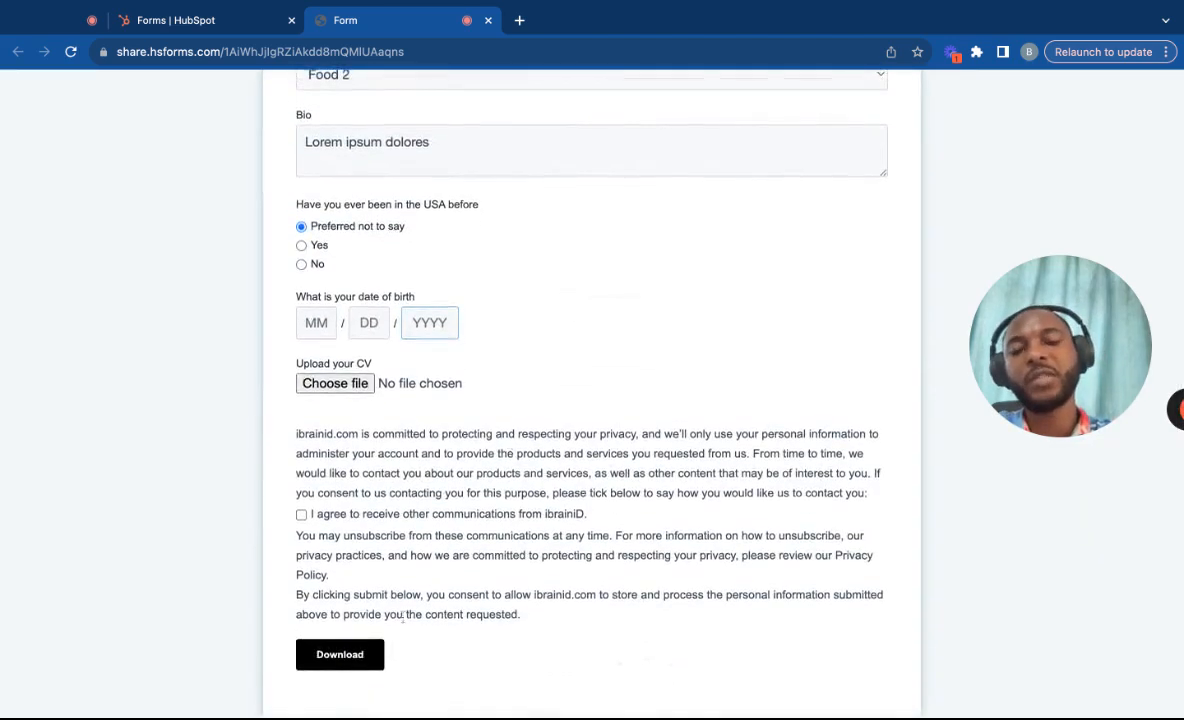
pyautogui.scroll(15, 616, 437)
pyautogui.click(617, 438)
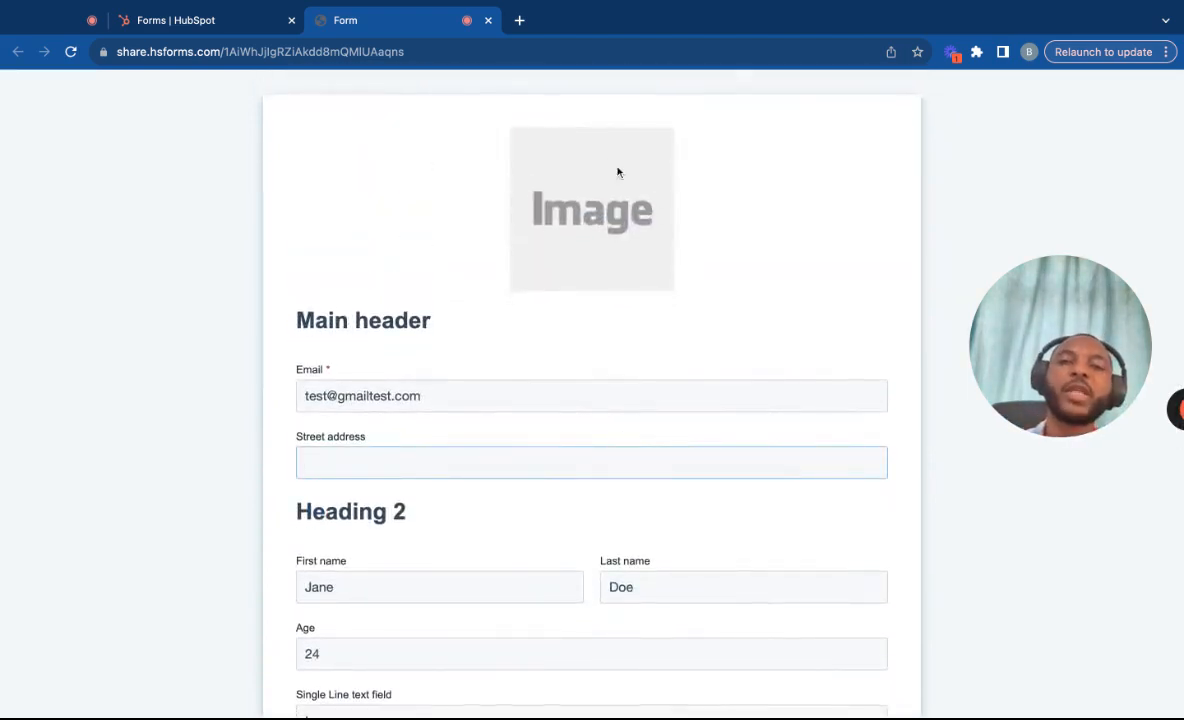
pyautogui.scroll(-15, 629, 328)
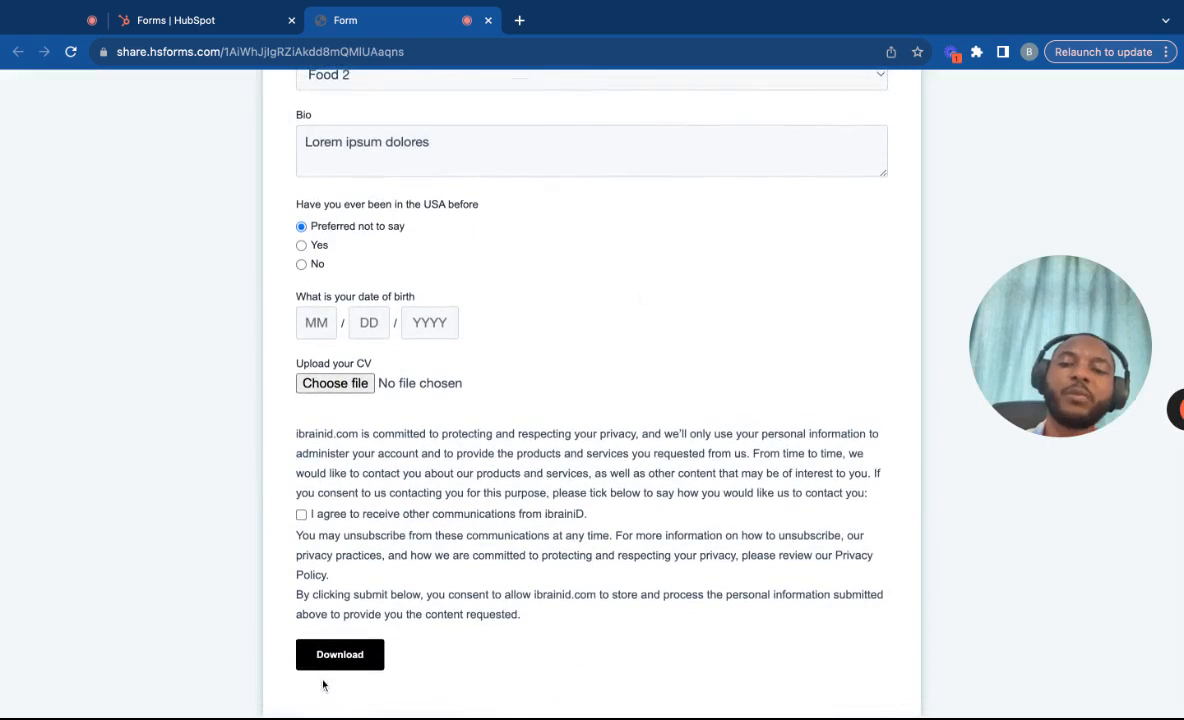
pyautogui.scroll(10, 466, 541)
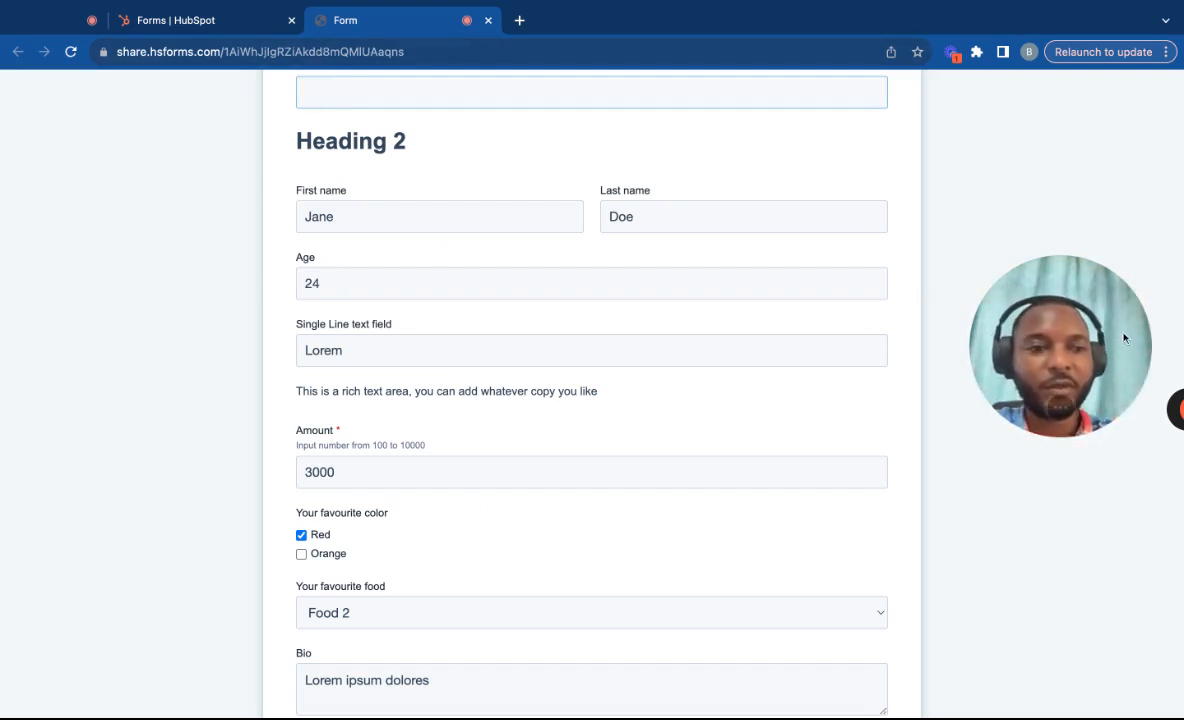
pyautogui.moveTo(1124, 338); pyautogui.dragTo(835, 305)
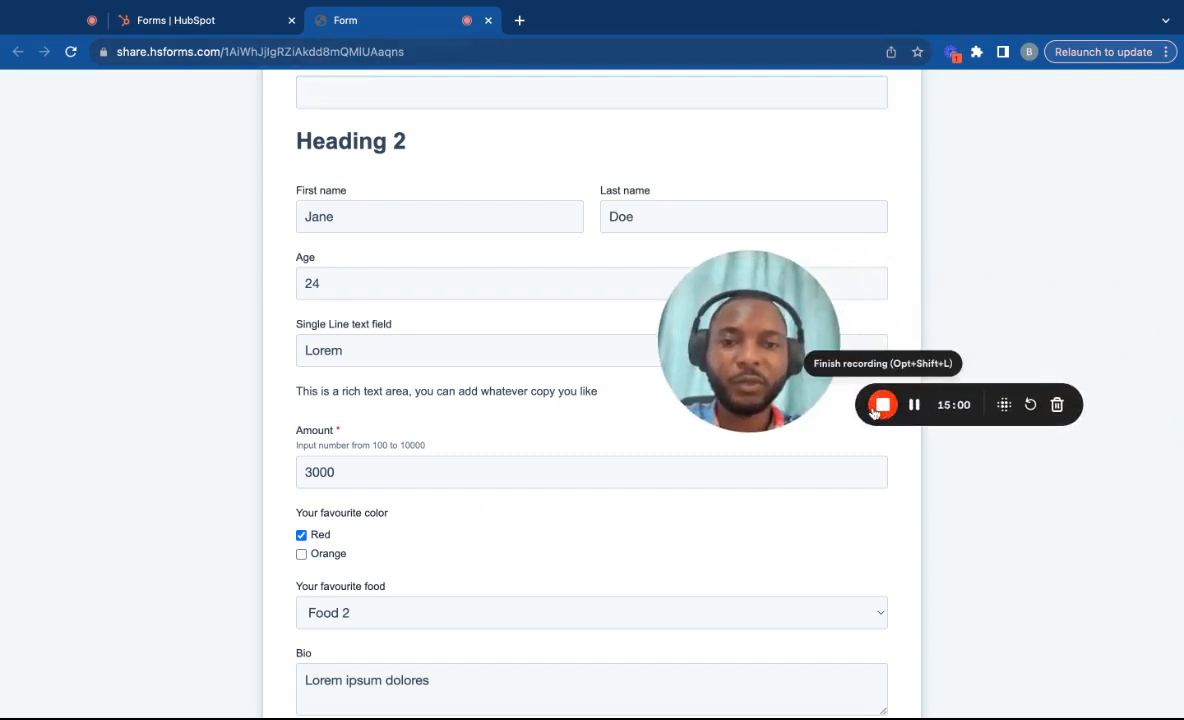